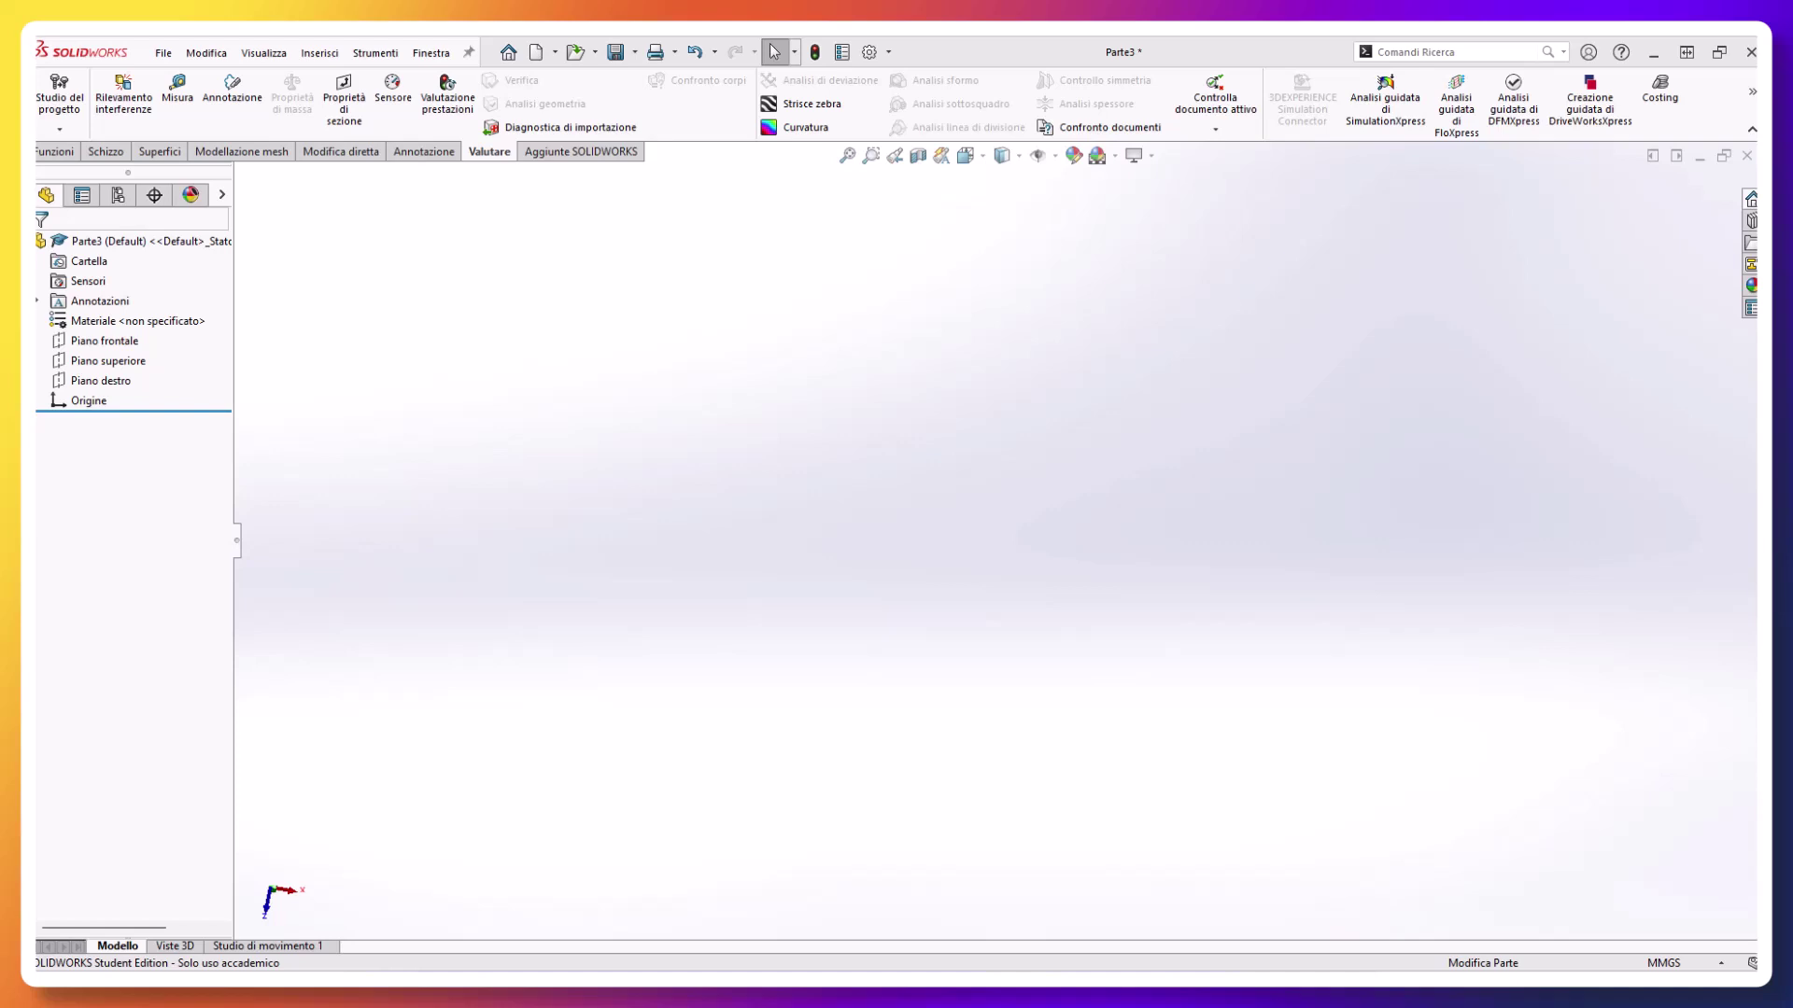
Step: Sketch an Ø80 mm circle centred on the origin on Piano superiore
left_click(116, 361)
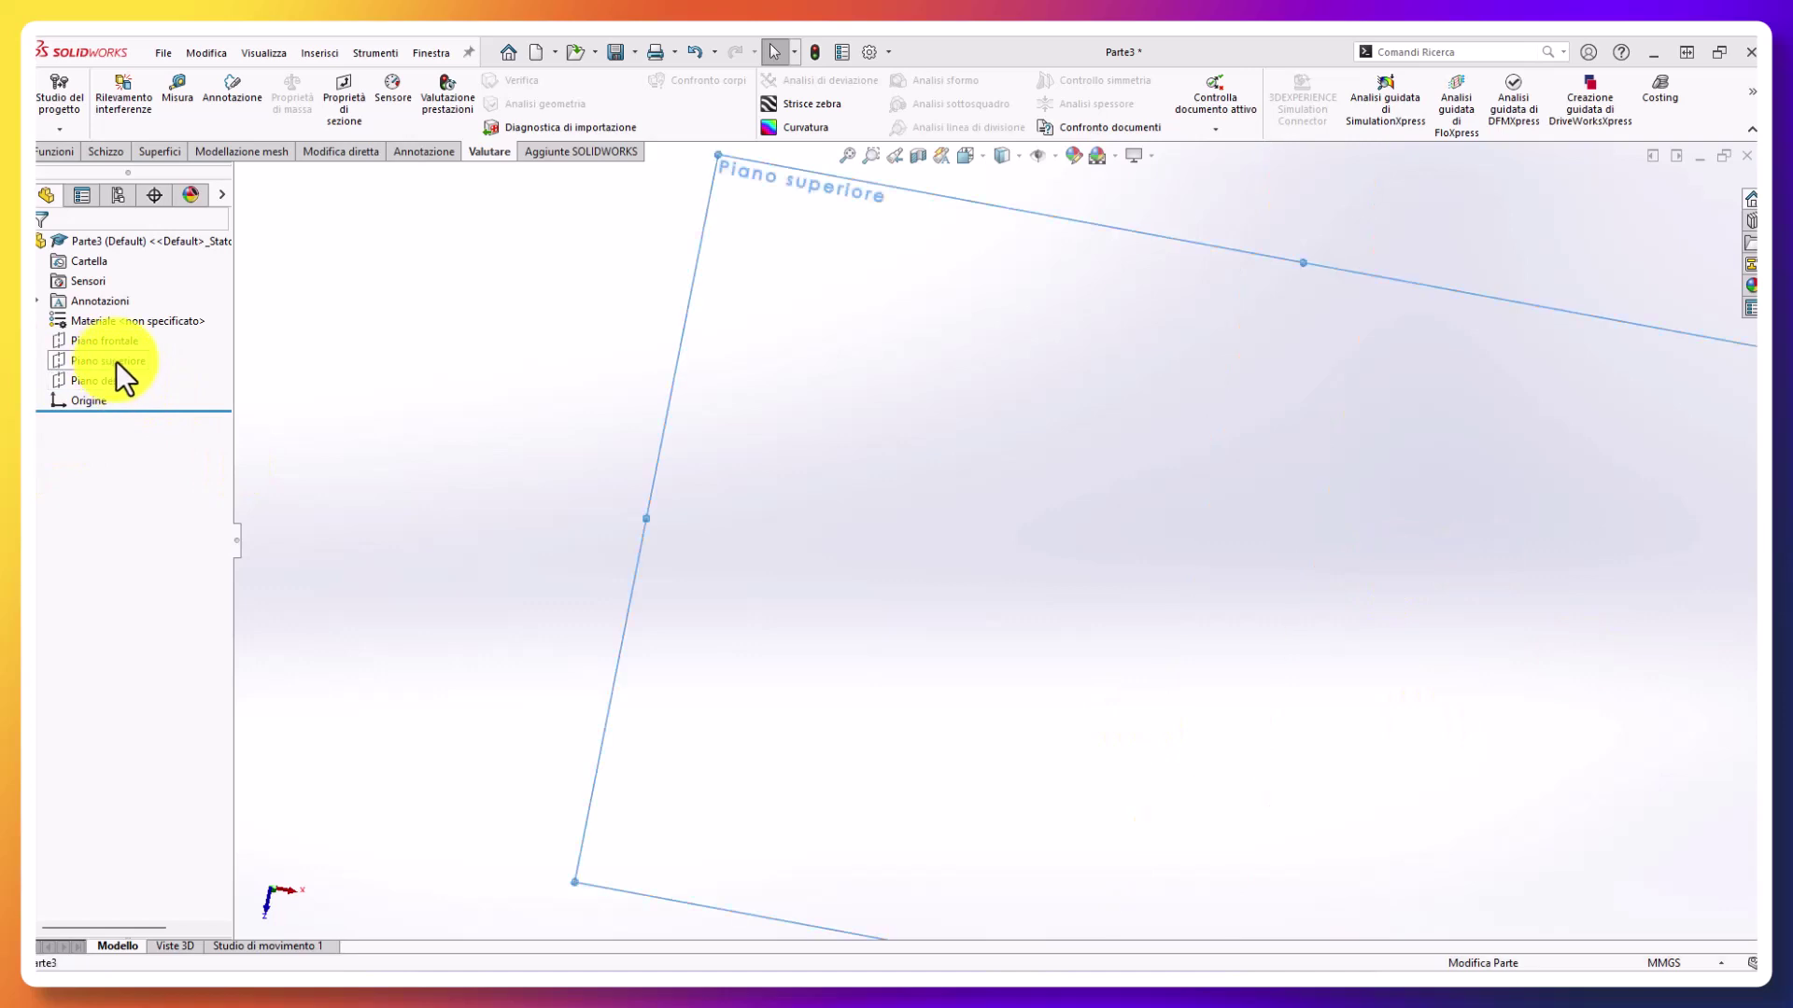
left_click(147, 328)
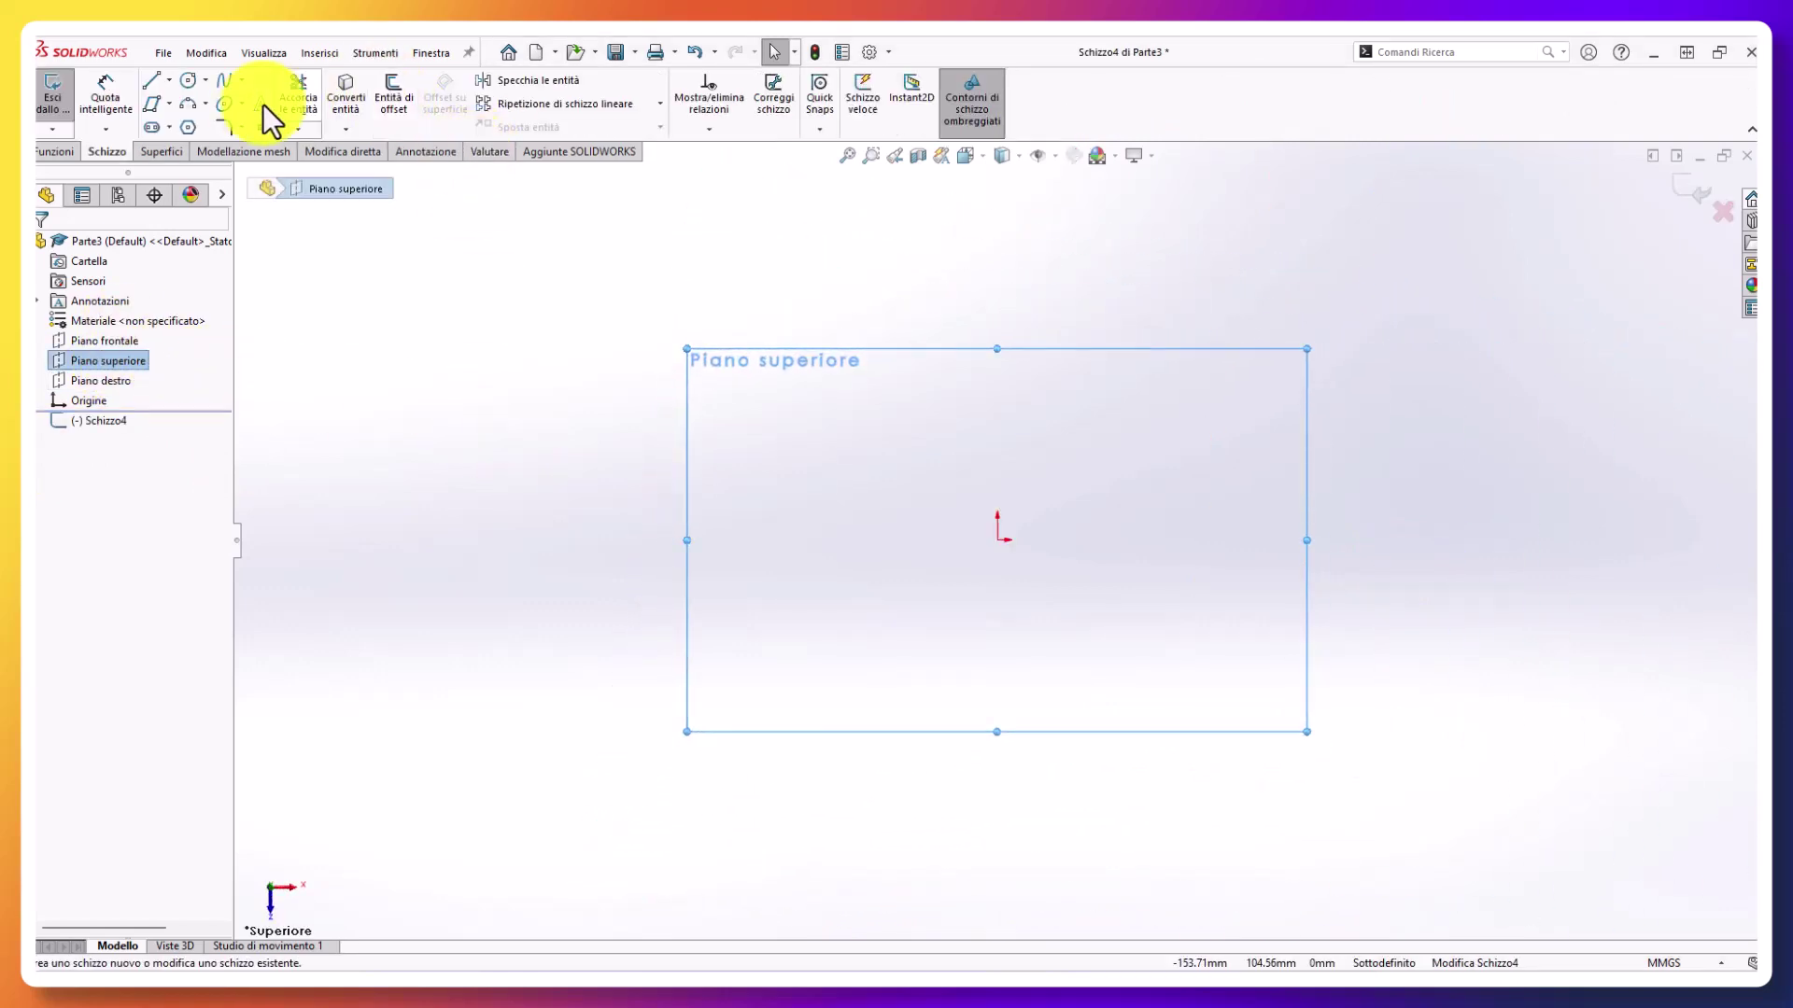
left_click(189, 81)
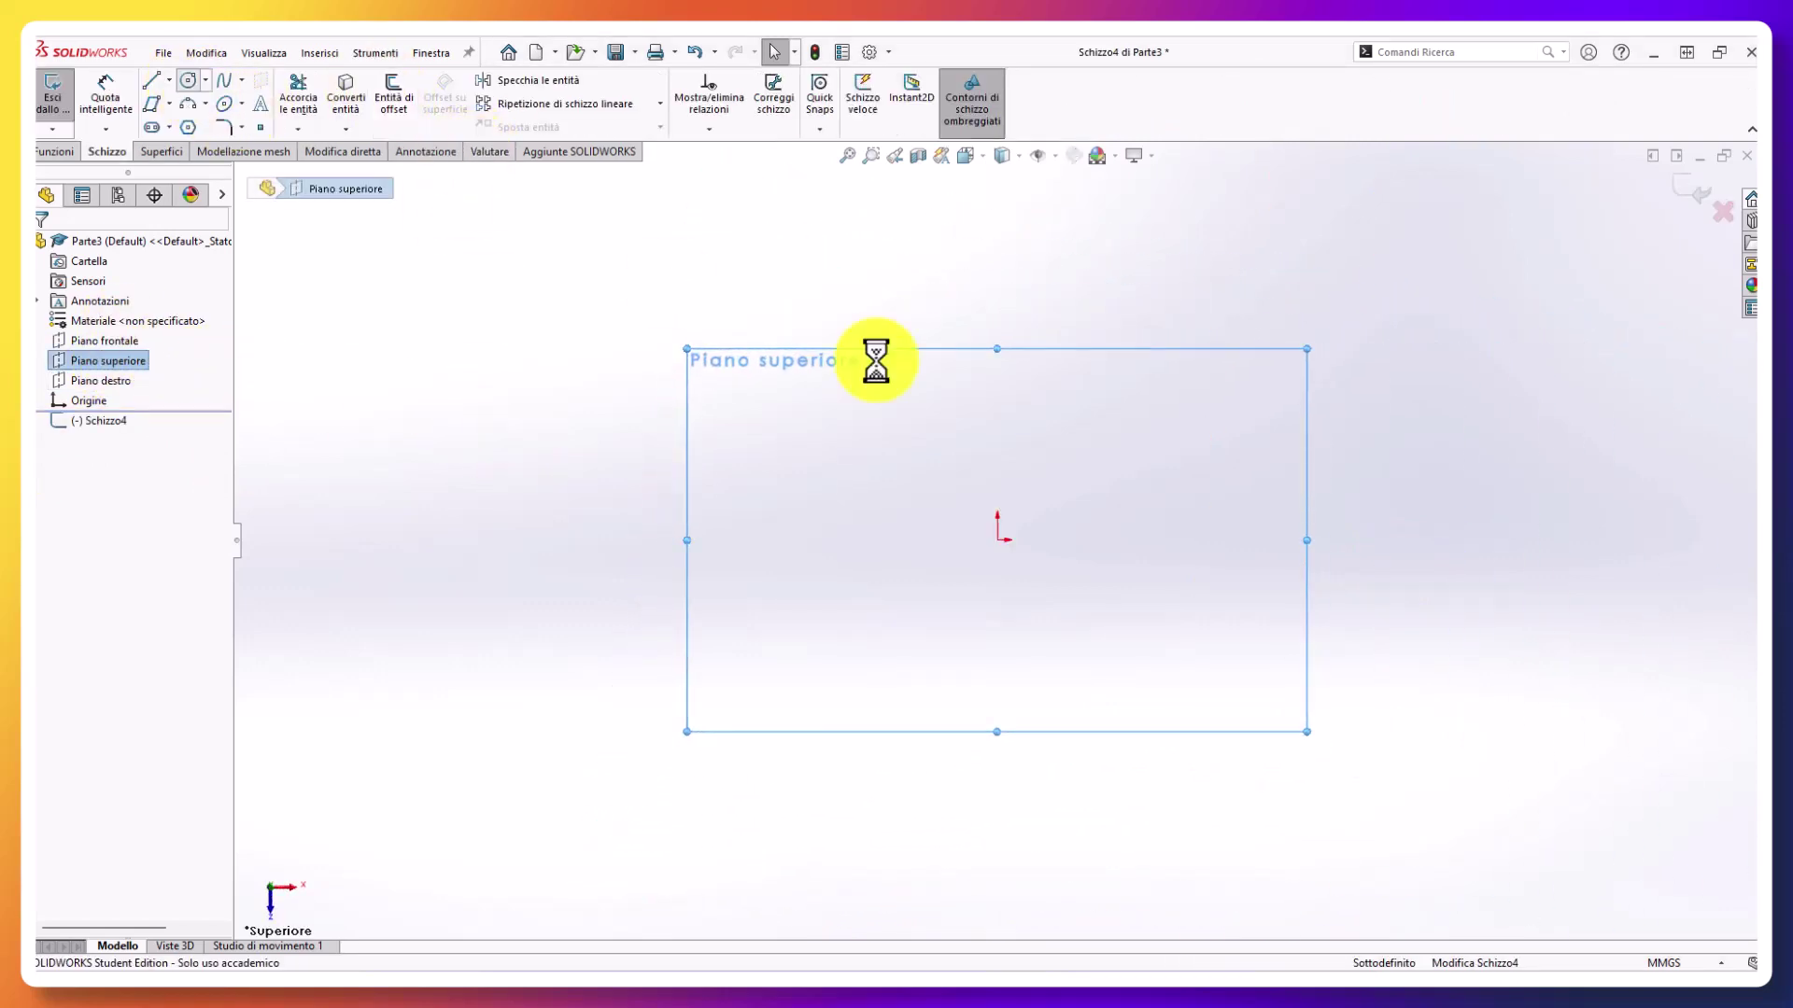
left_click(999, 540)
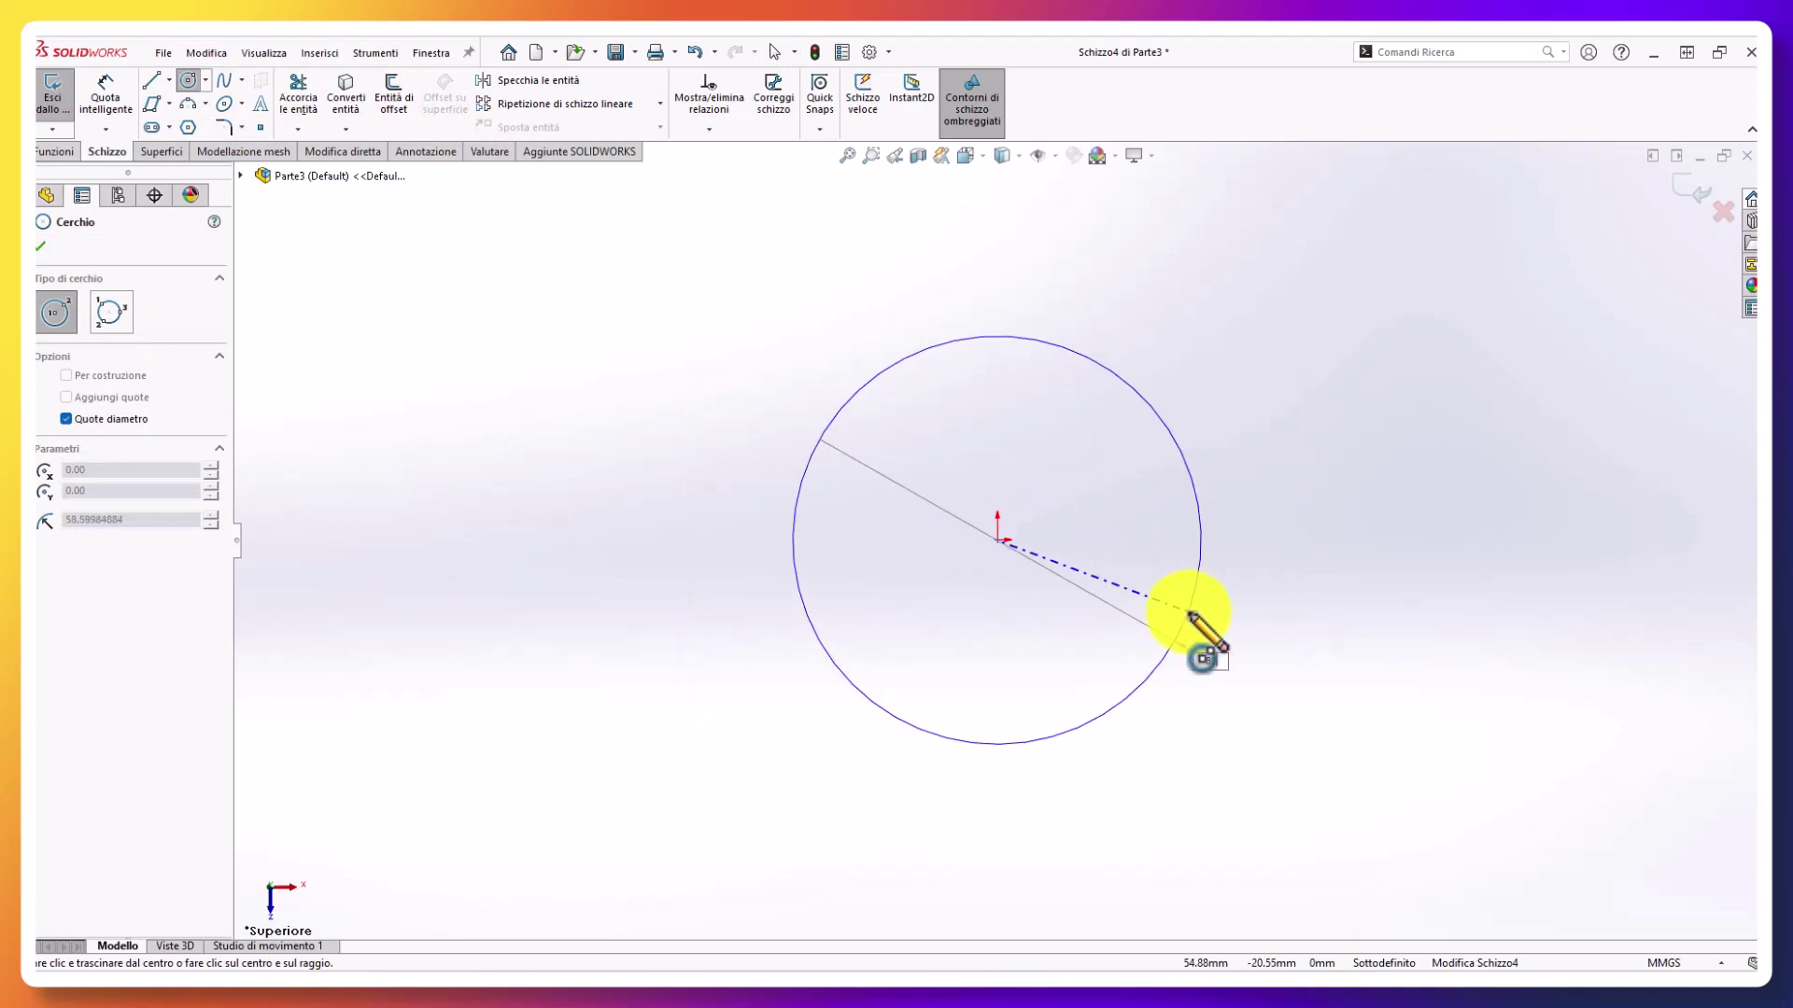
left_click(1193, 616)
key("Escape")
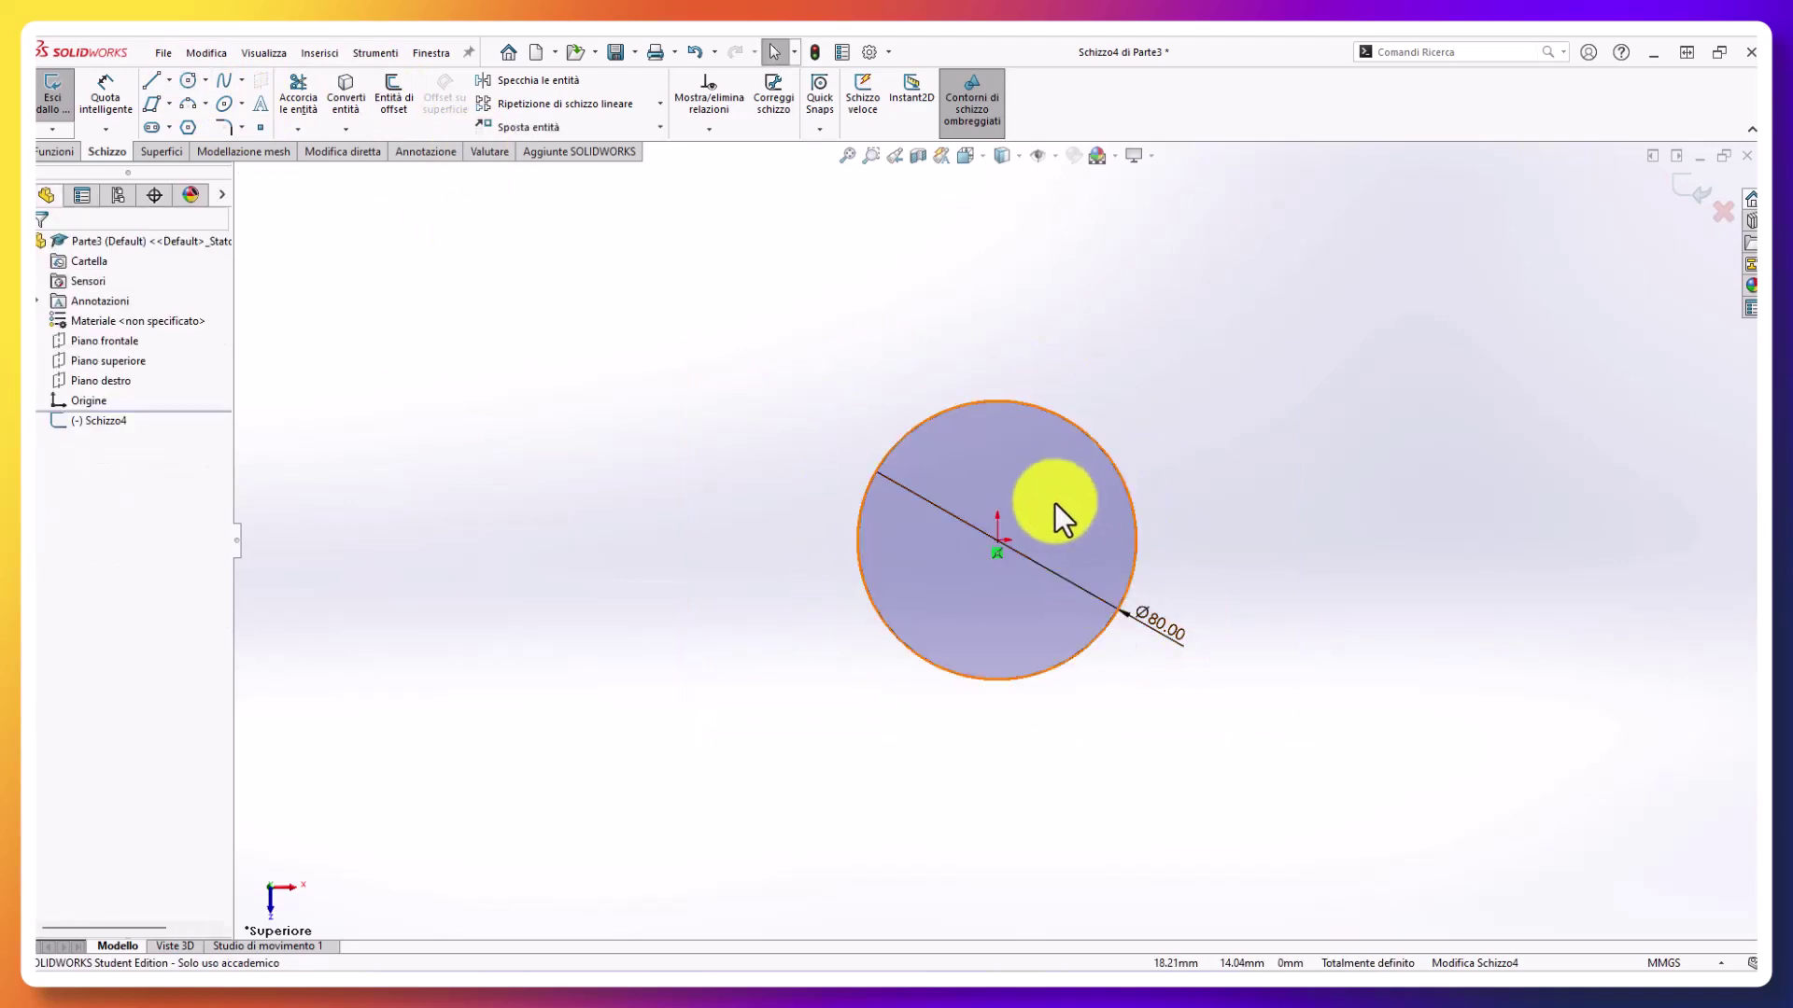
scroll(1046, 504, "down", 2)
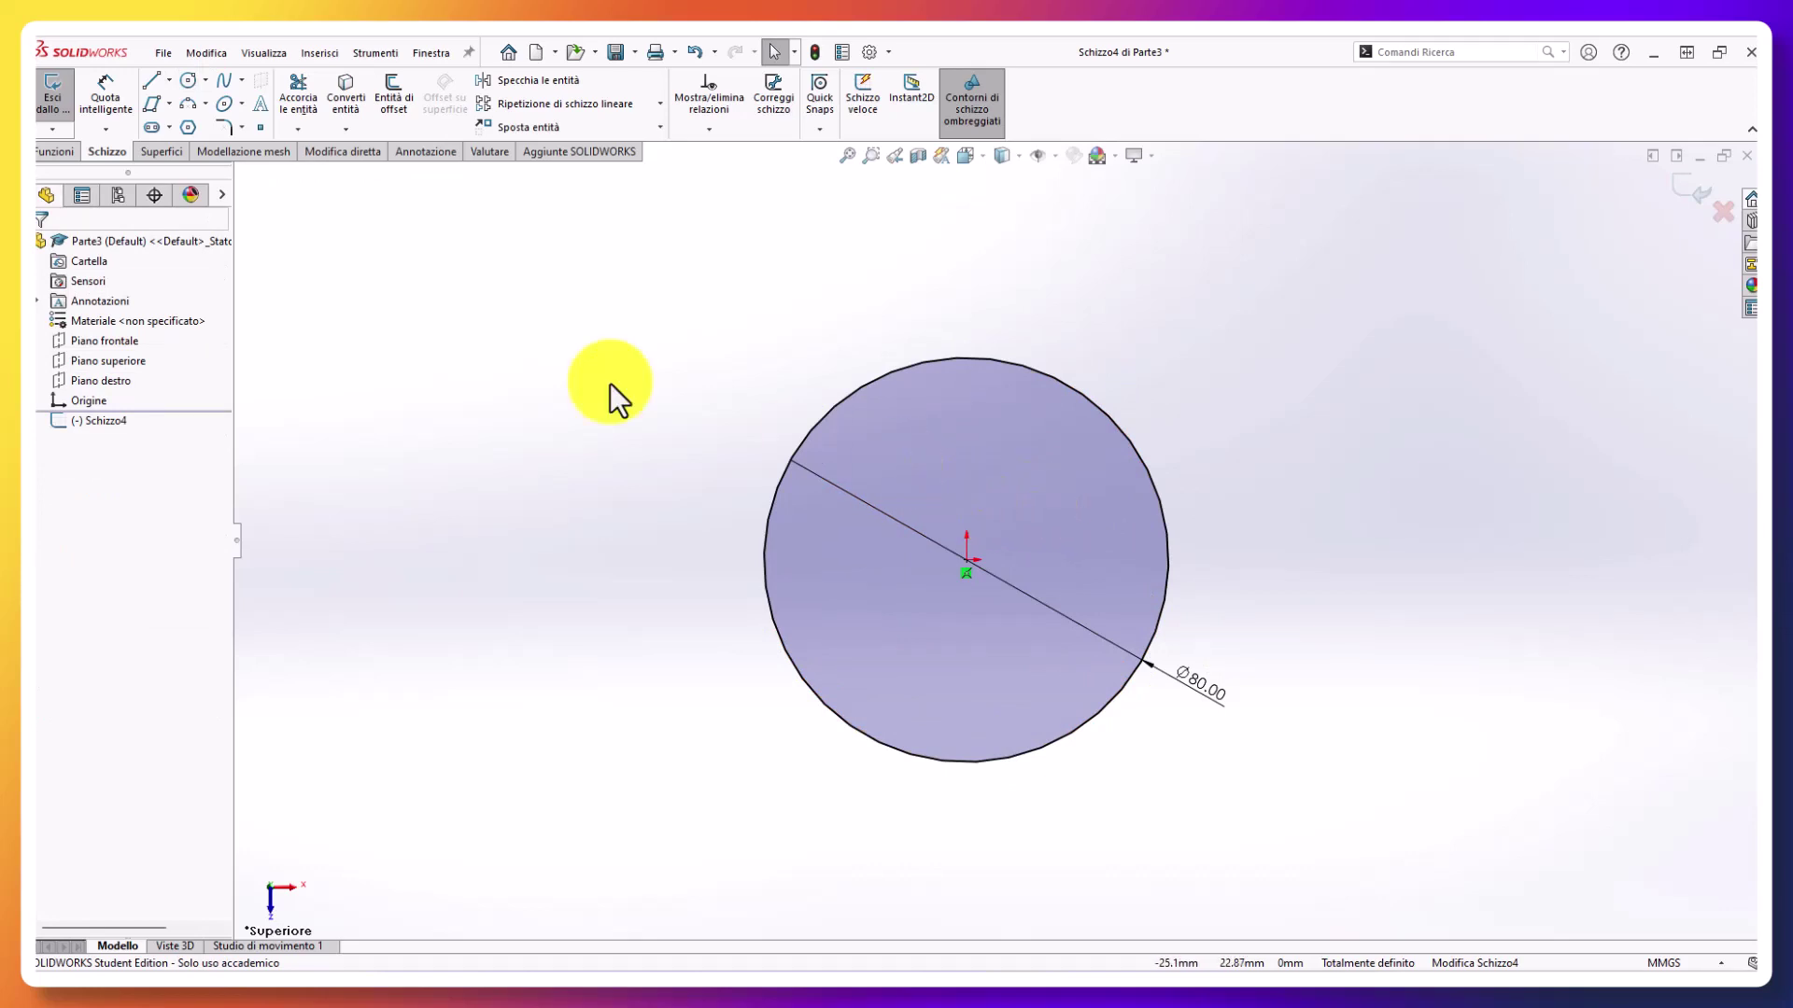
left_click(52, 154)
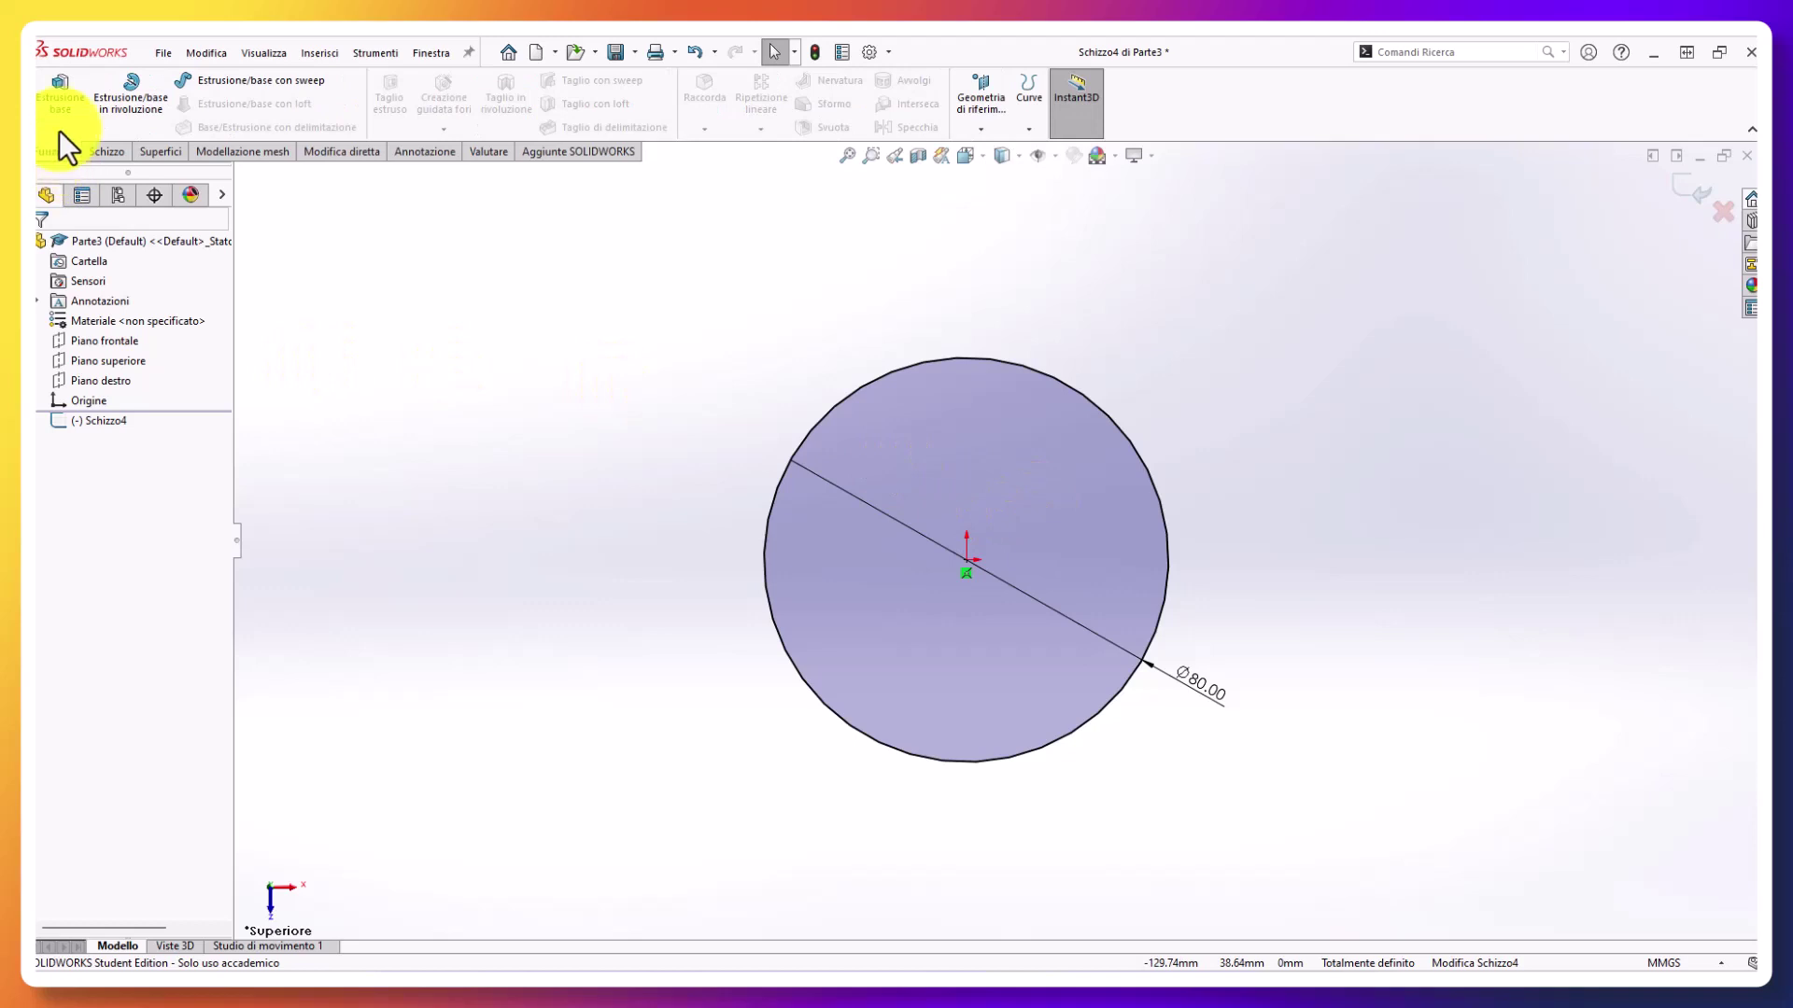
Step: Extrude the circle 80 mm mid-plane with a 3° draft taper
left_click(56, 93)
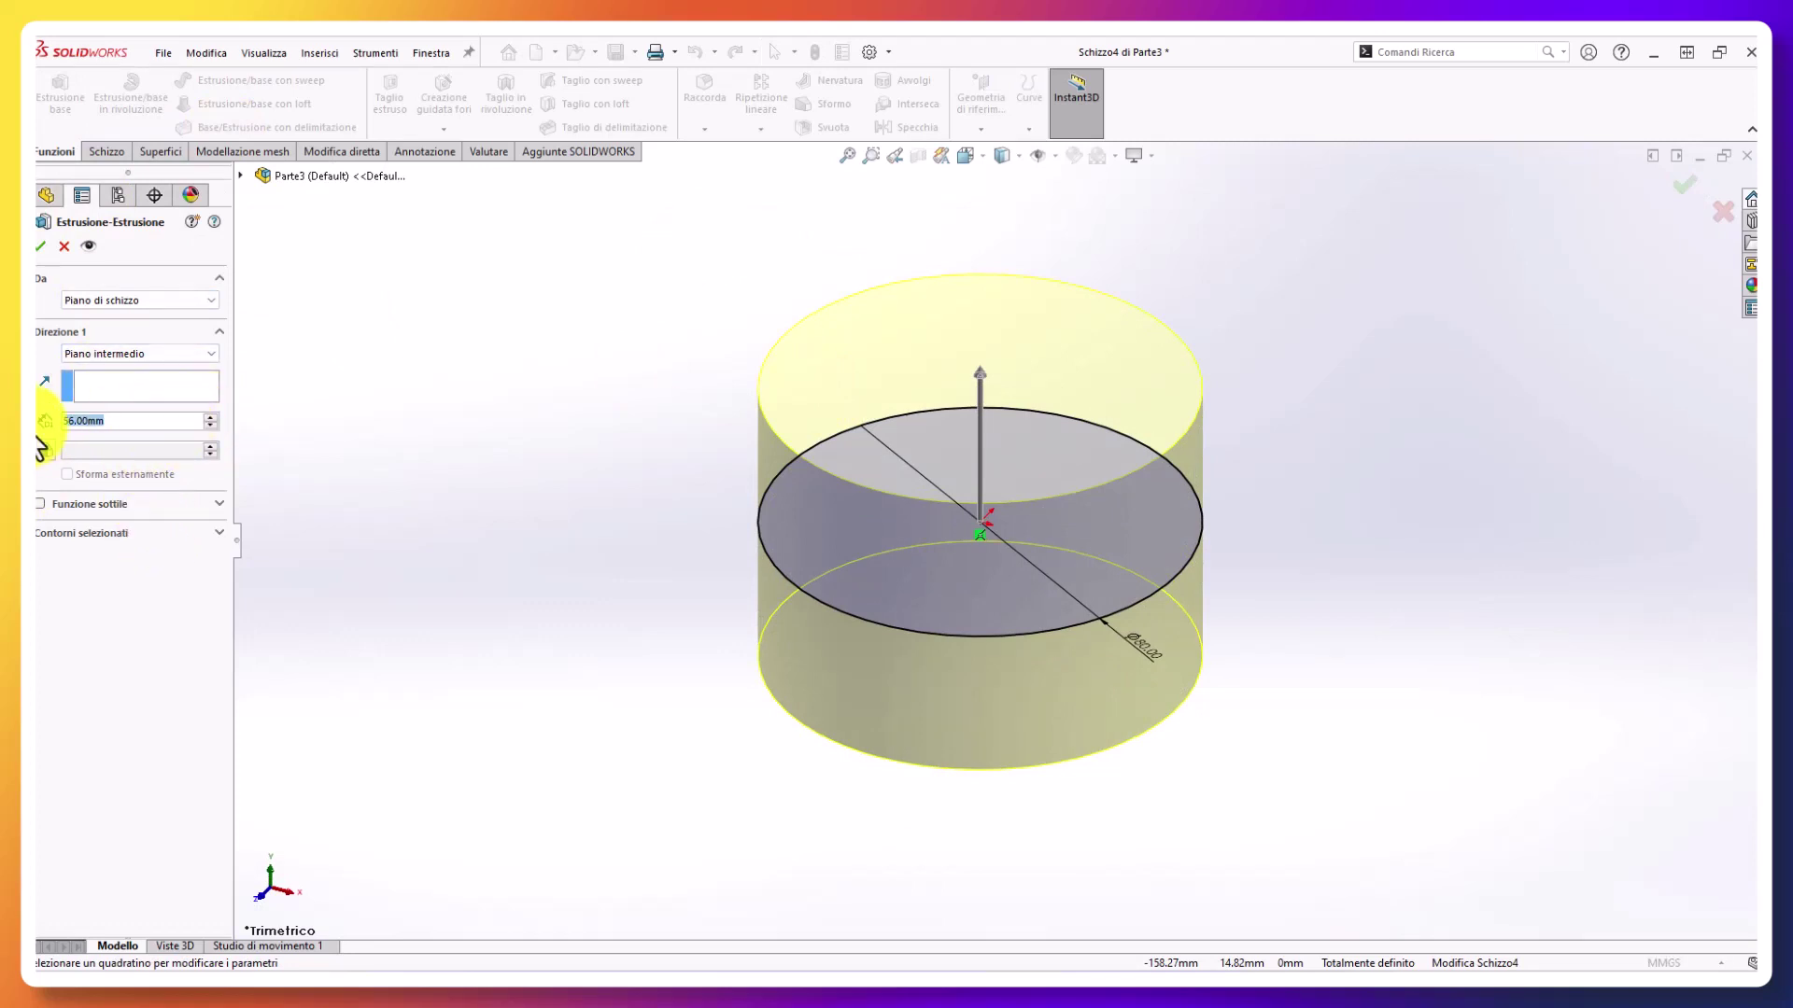
type("80")
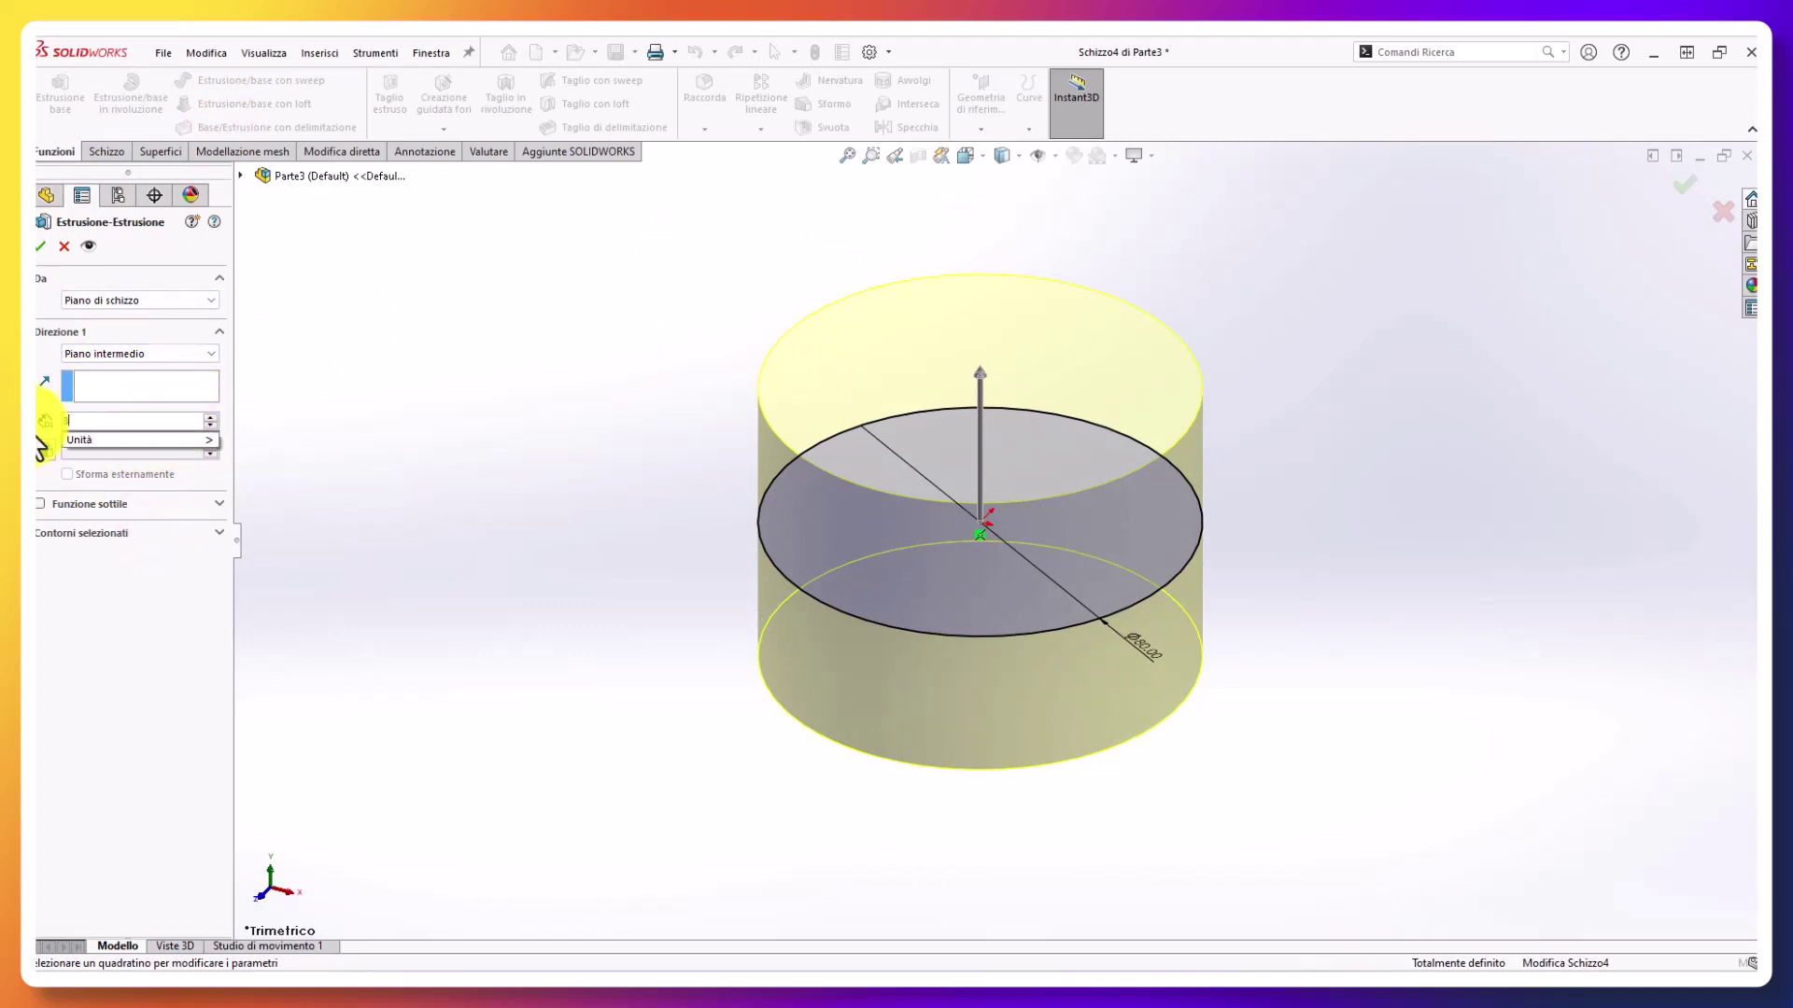
key("Return")
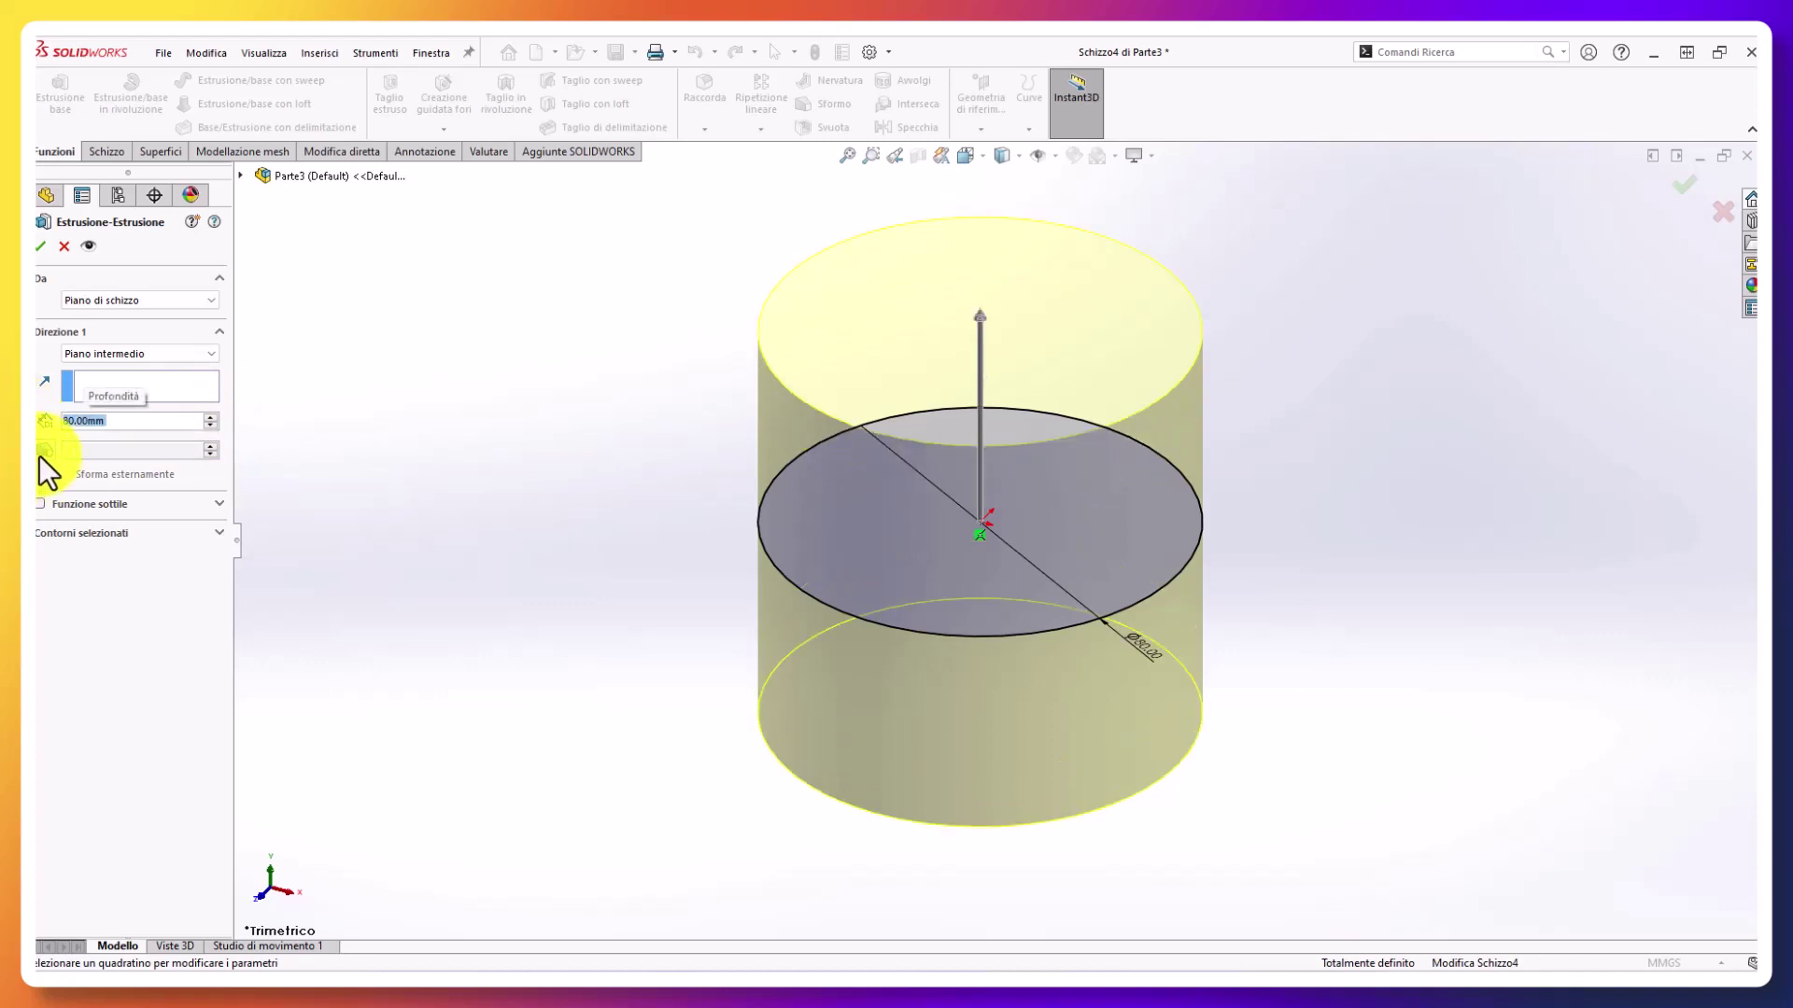
left_click(45, 451)
middle_click_drag(629, 509, 601, 342)
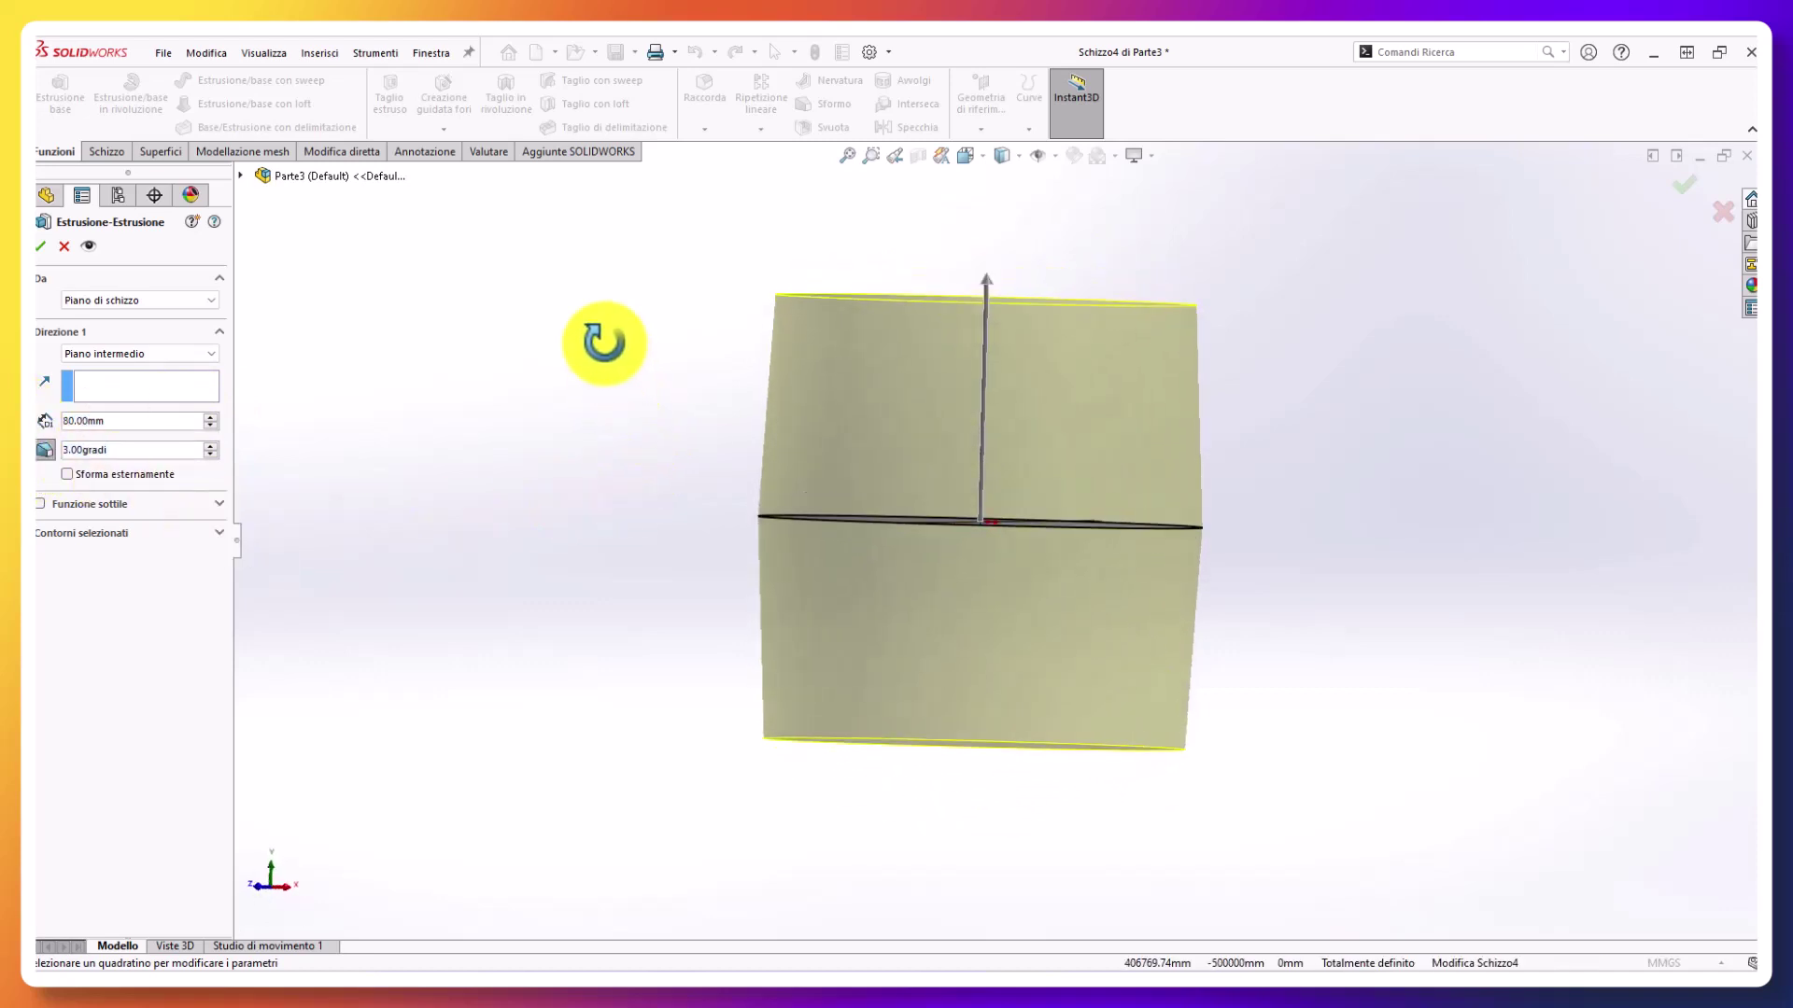
left_click(40, 246)
middle_click_drag(255, 282, 644, 389)
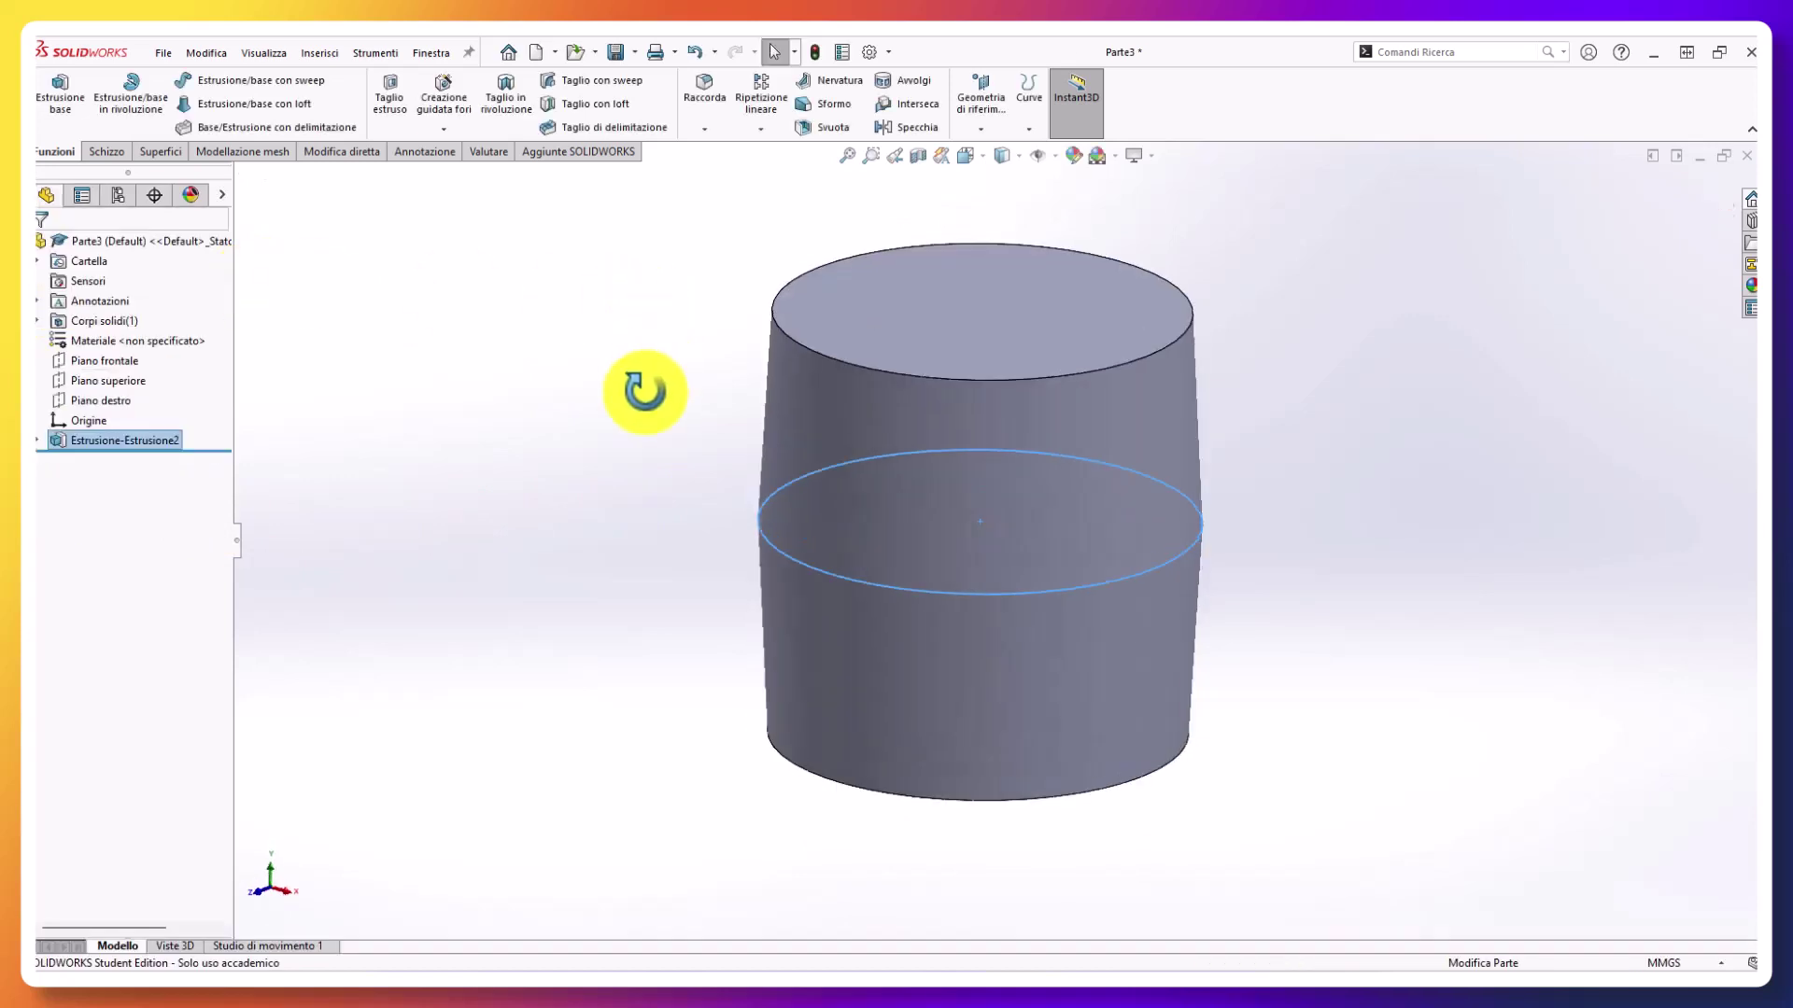
Step: Re-extrude Schizzo4 10 mm mid-plane as a thin feature, 20 mm thick, centred on the circle
left_click(39, 440)
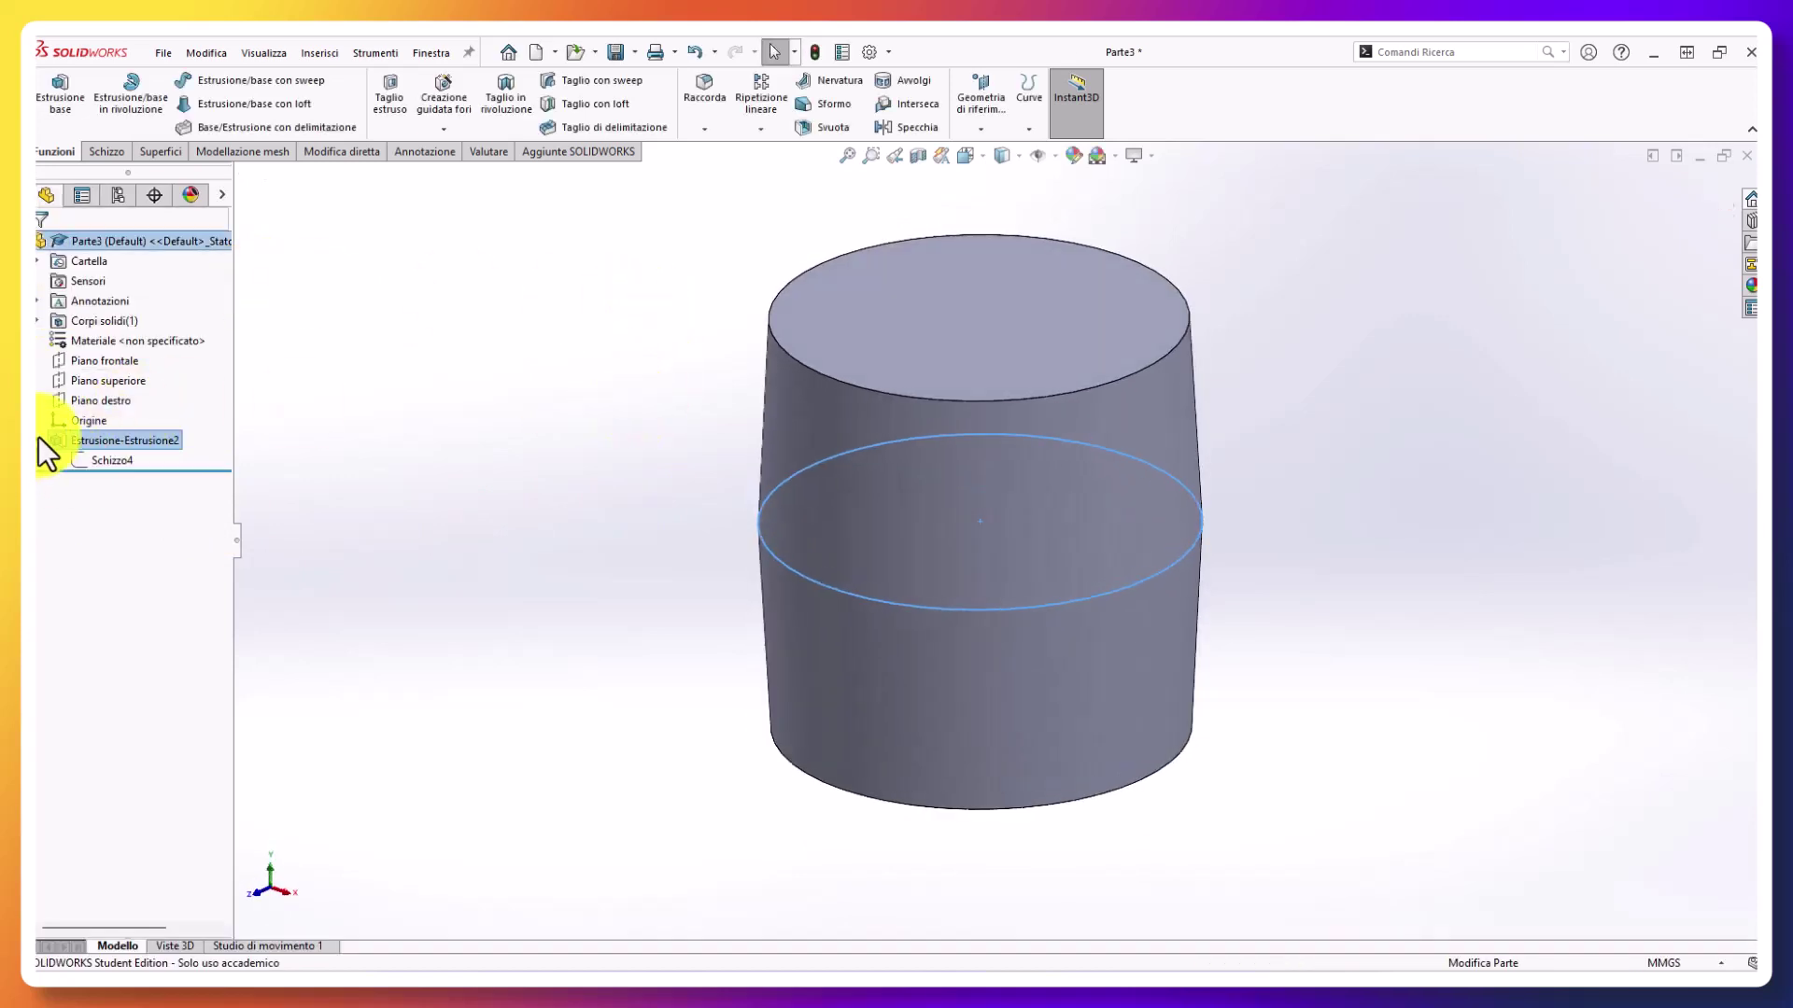
left_click(131, 457)
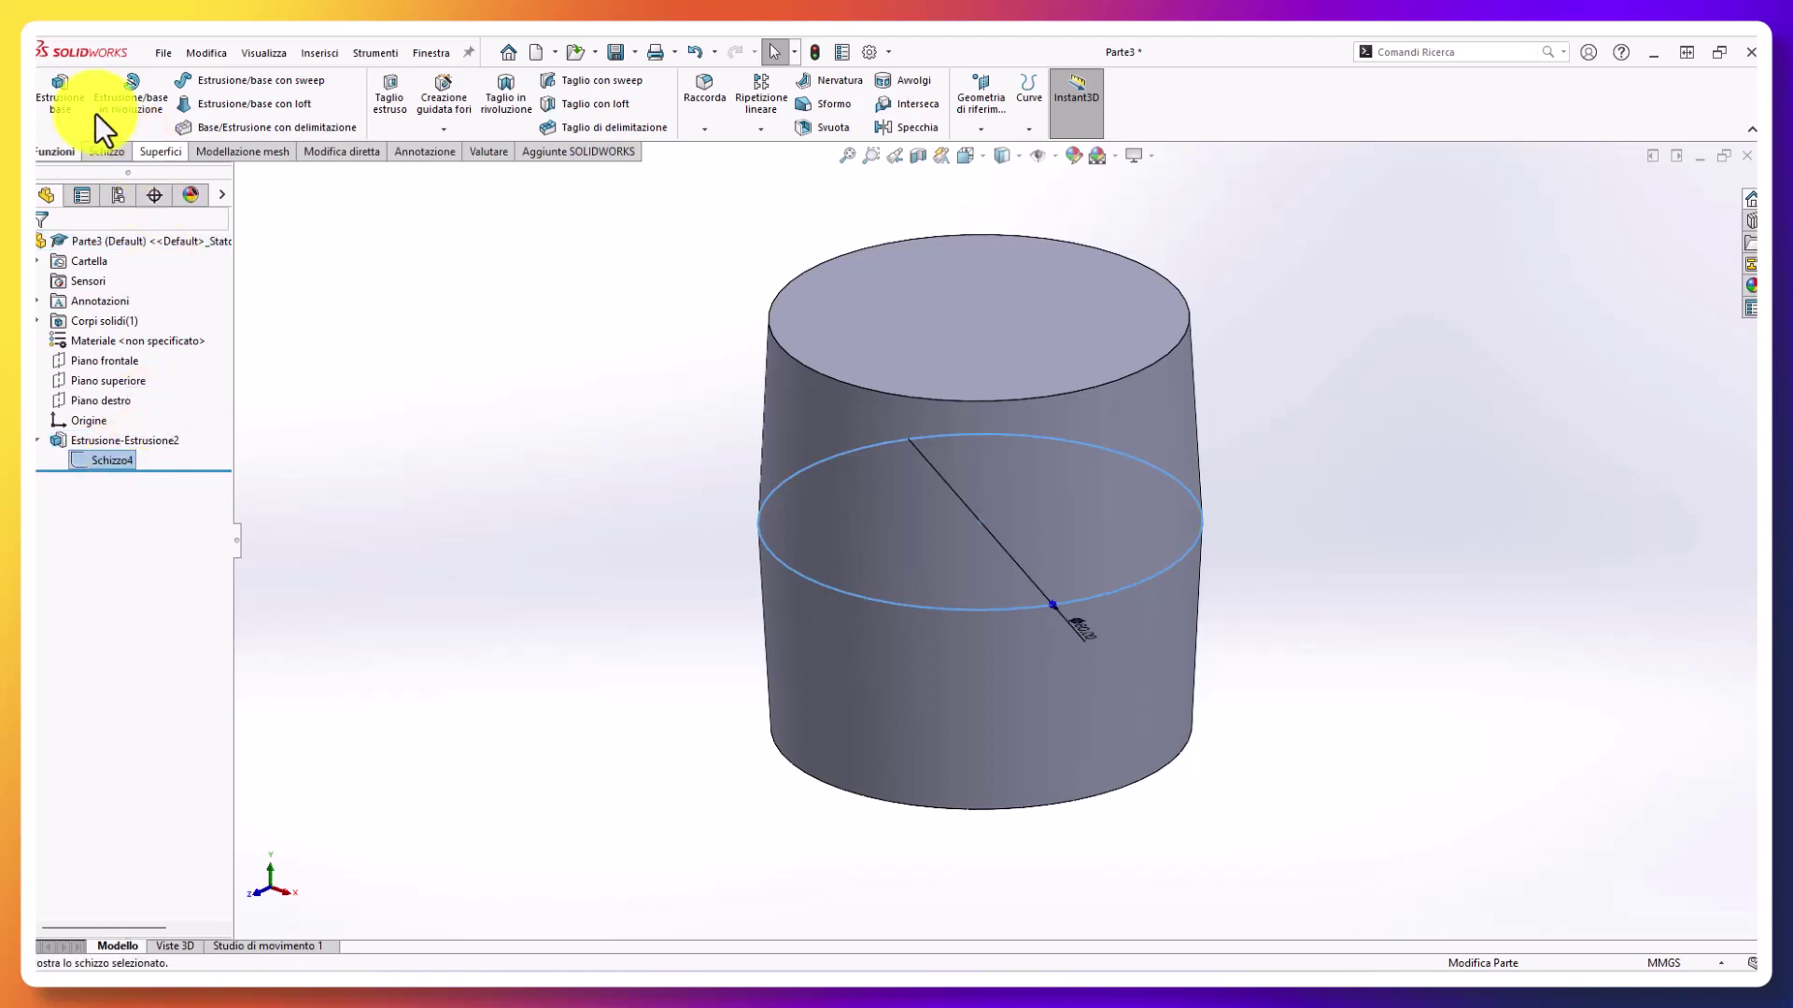
left_click(63, 99)
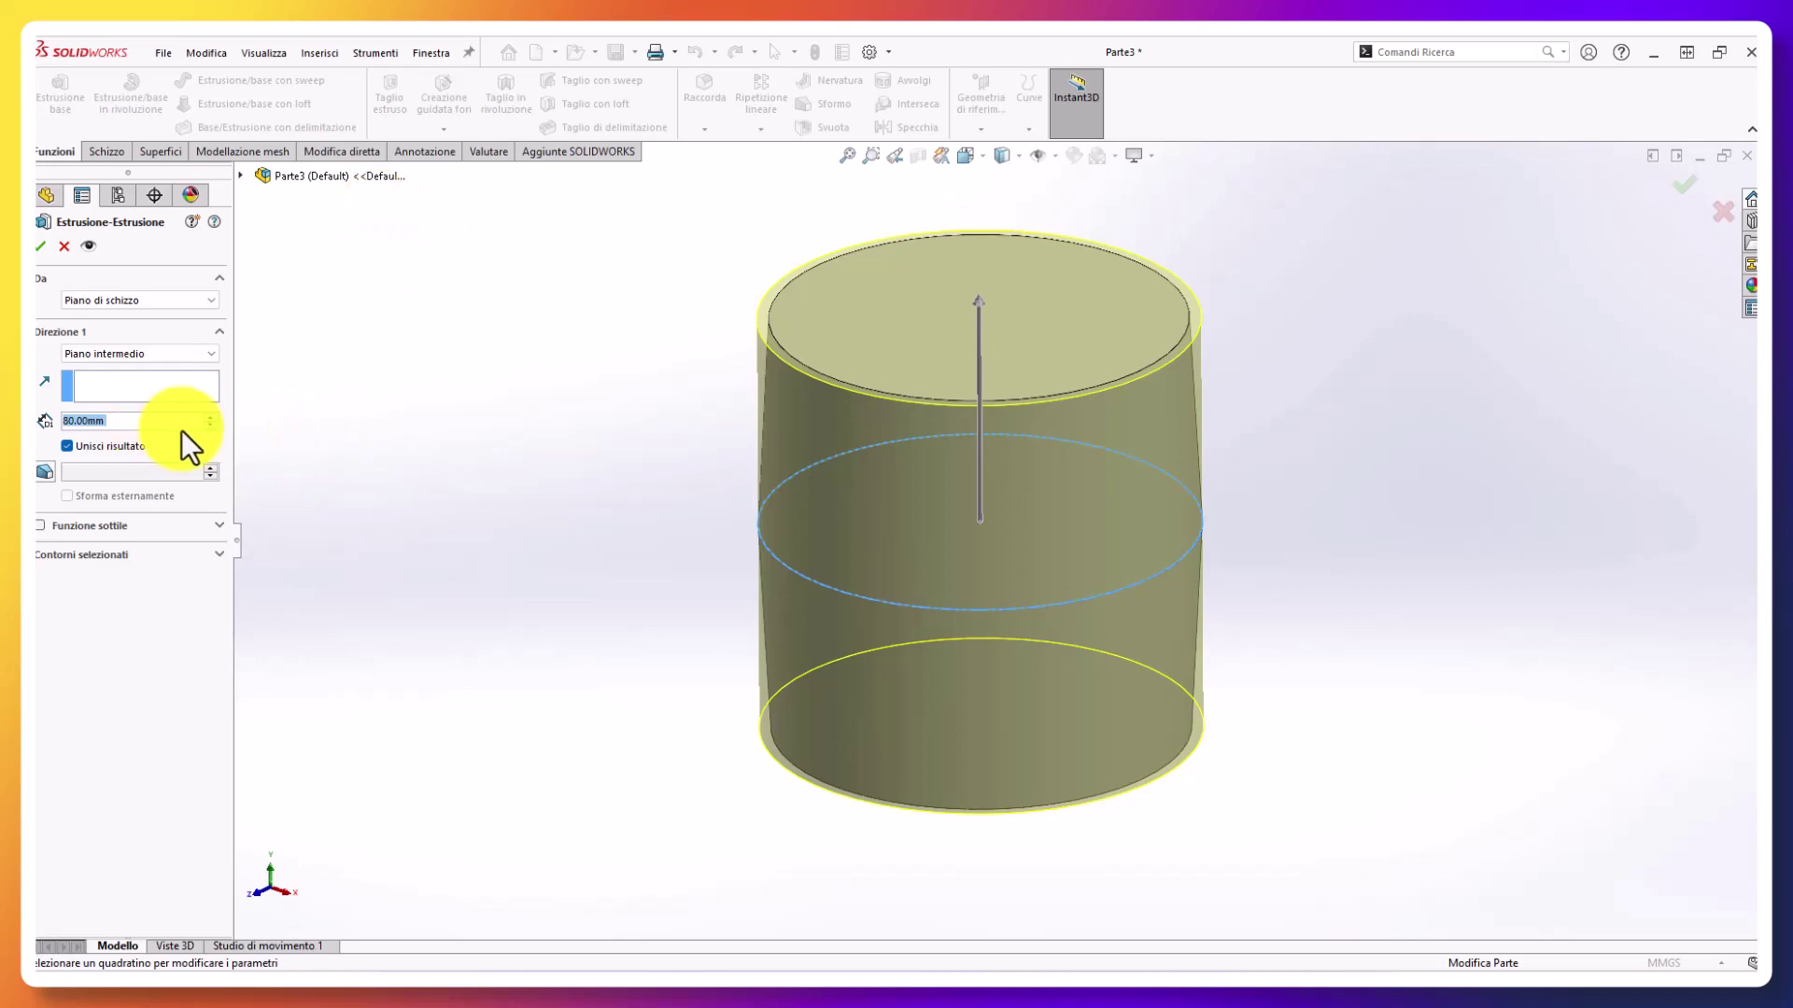
scroll(209, 428, "down", 5)
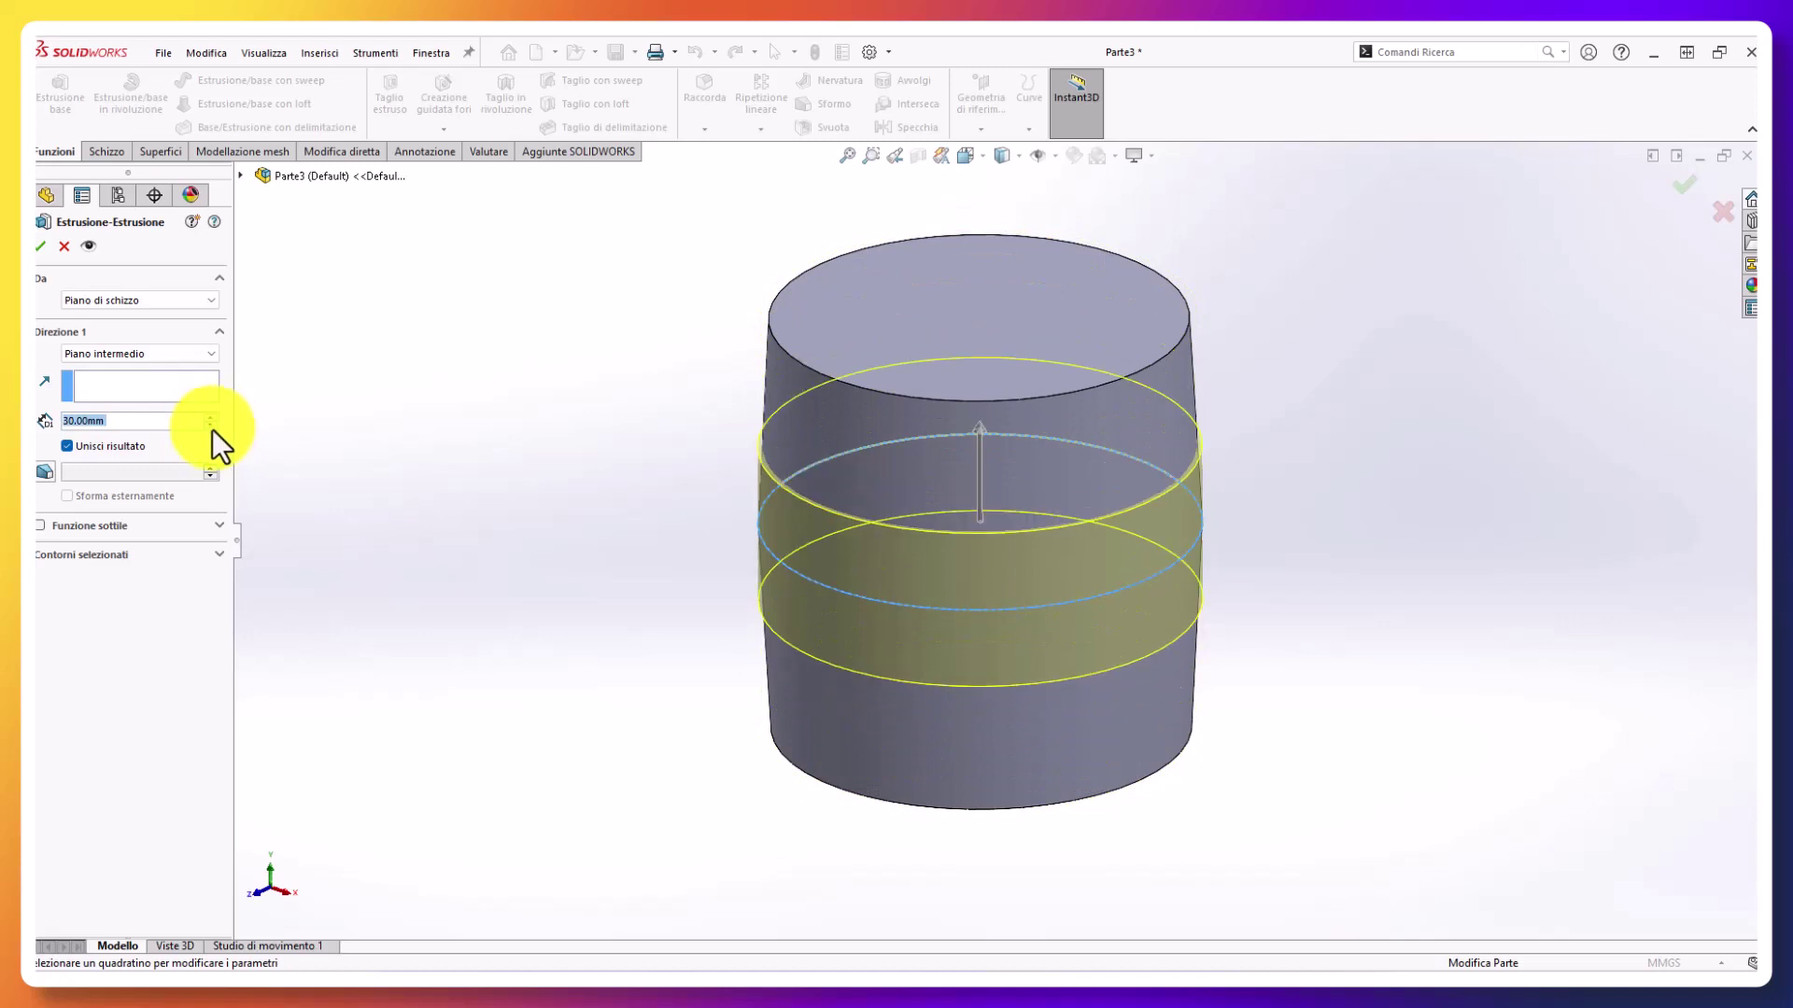
scroll(211, 429, "down", 1)
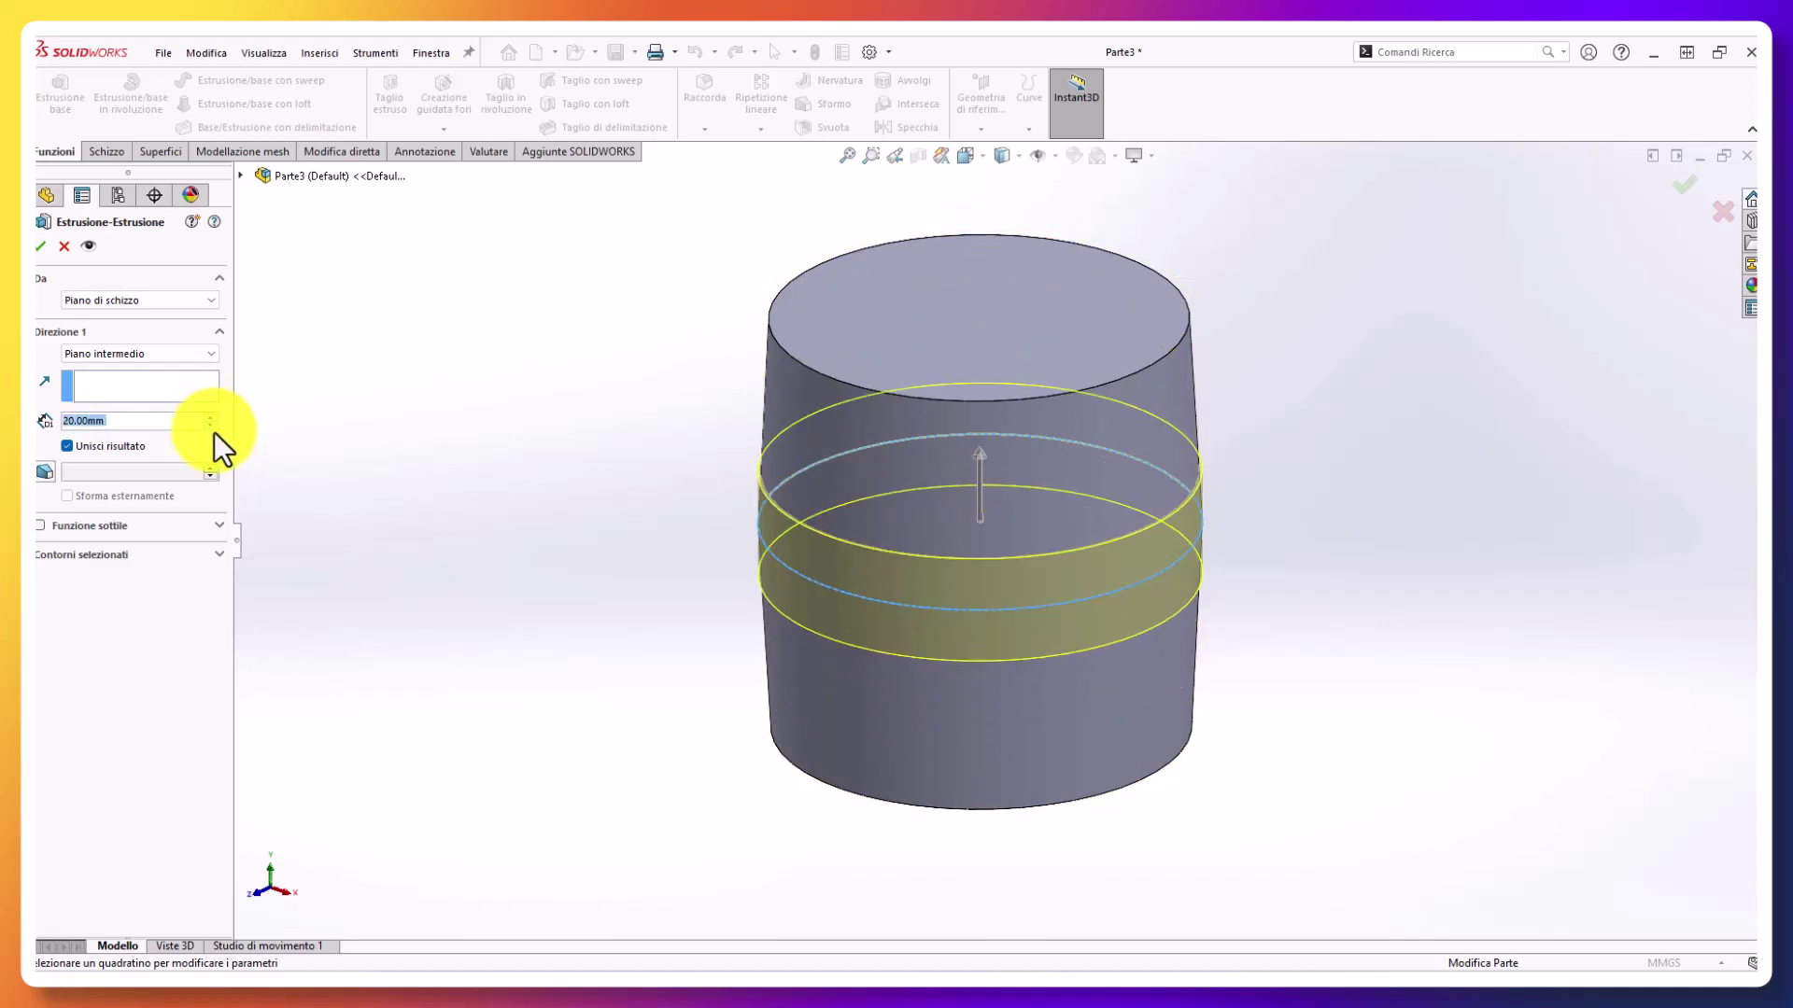
scroll(213, 429, "down", 1)
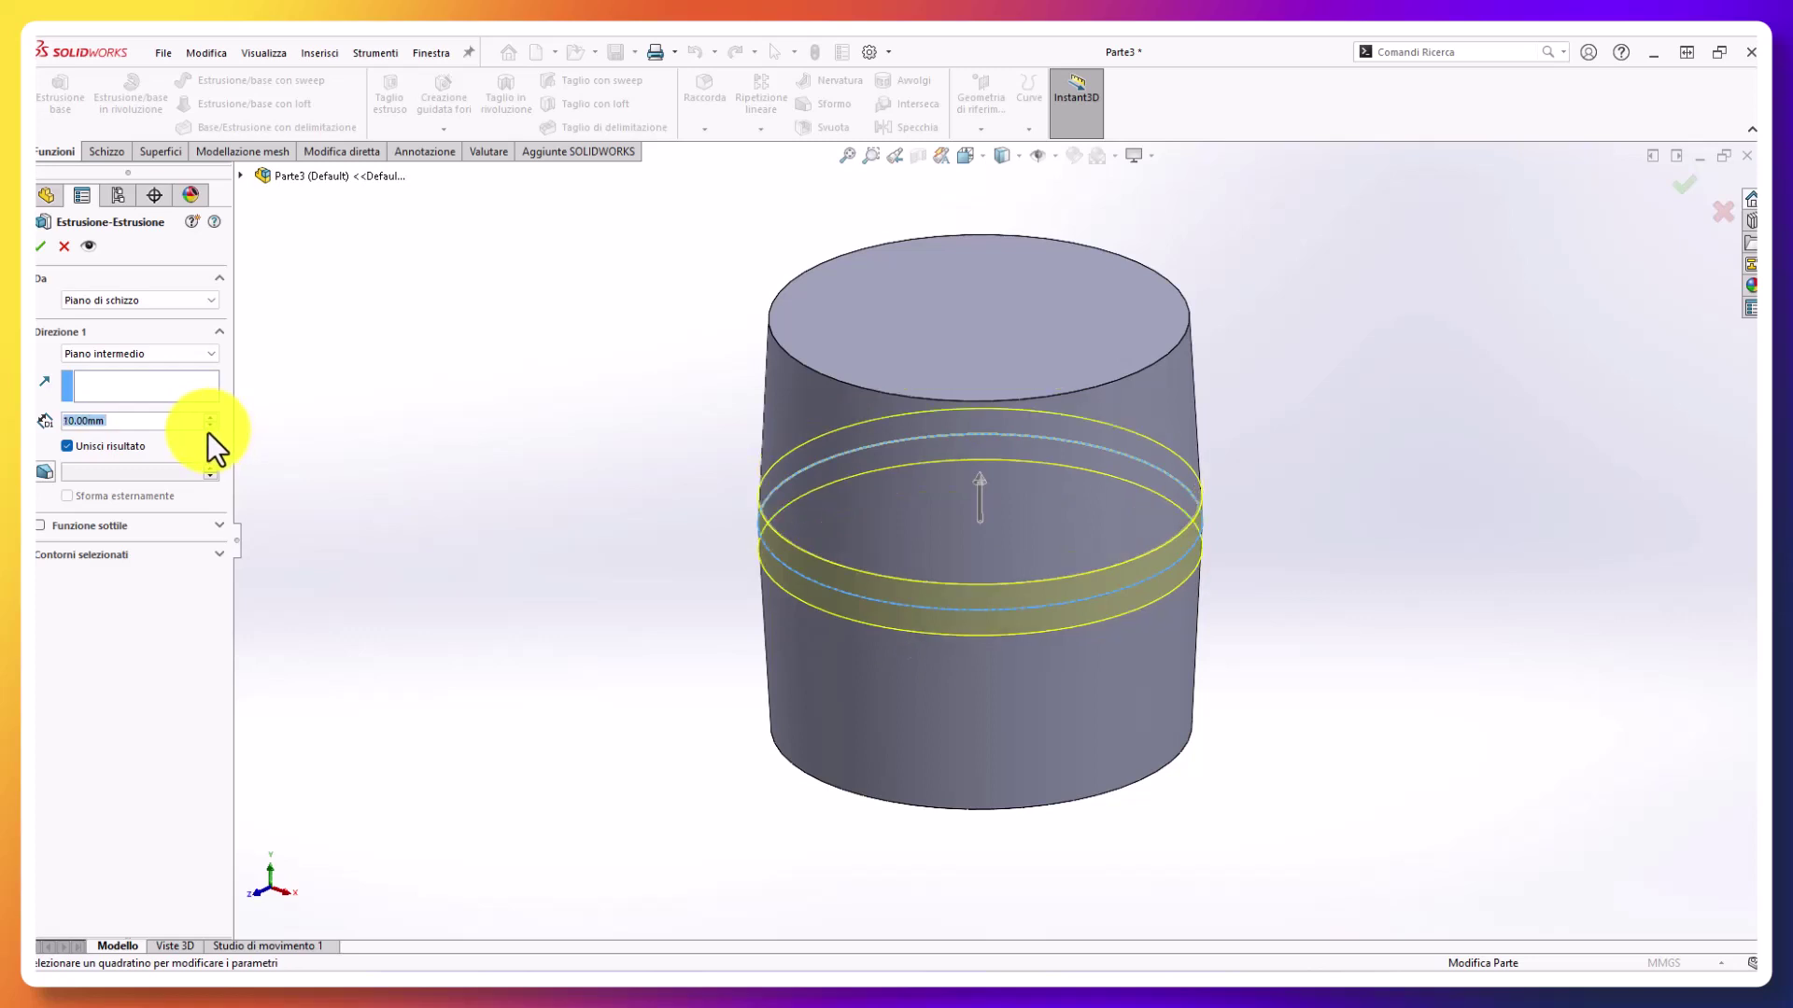
left_click(42, 525)
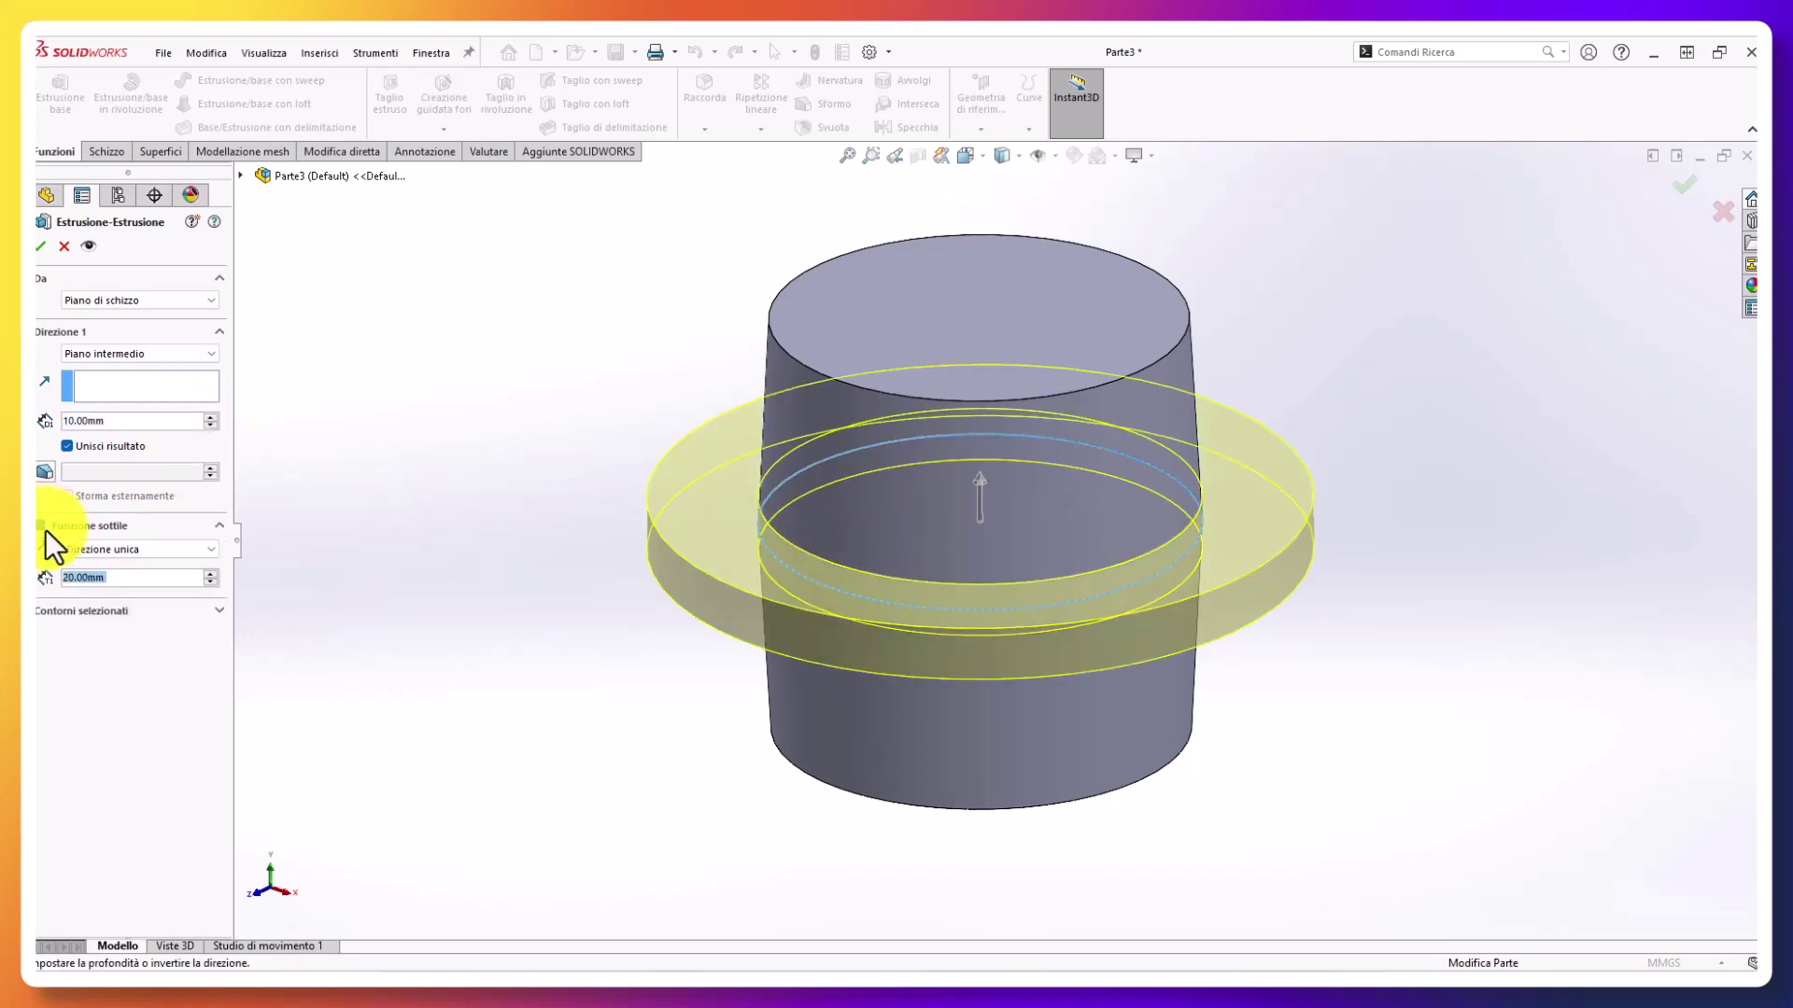
left_click(142, 551)
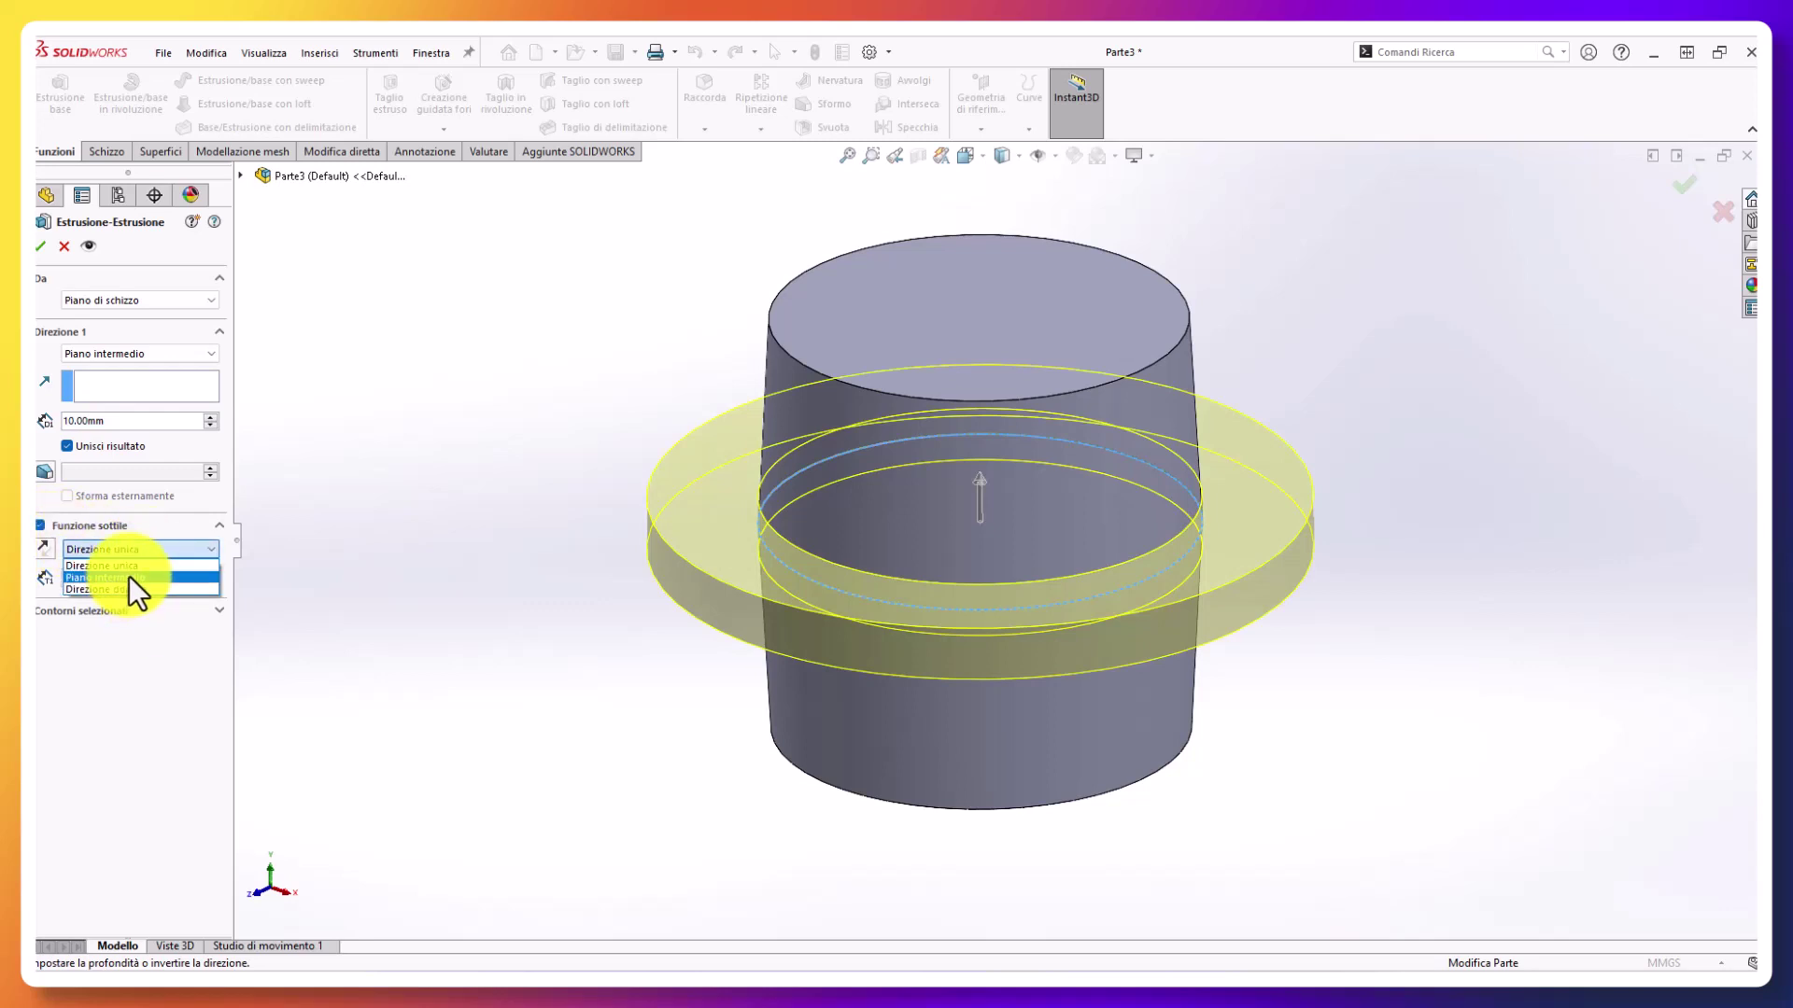
left_click(131, 577)
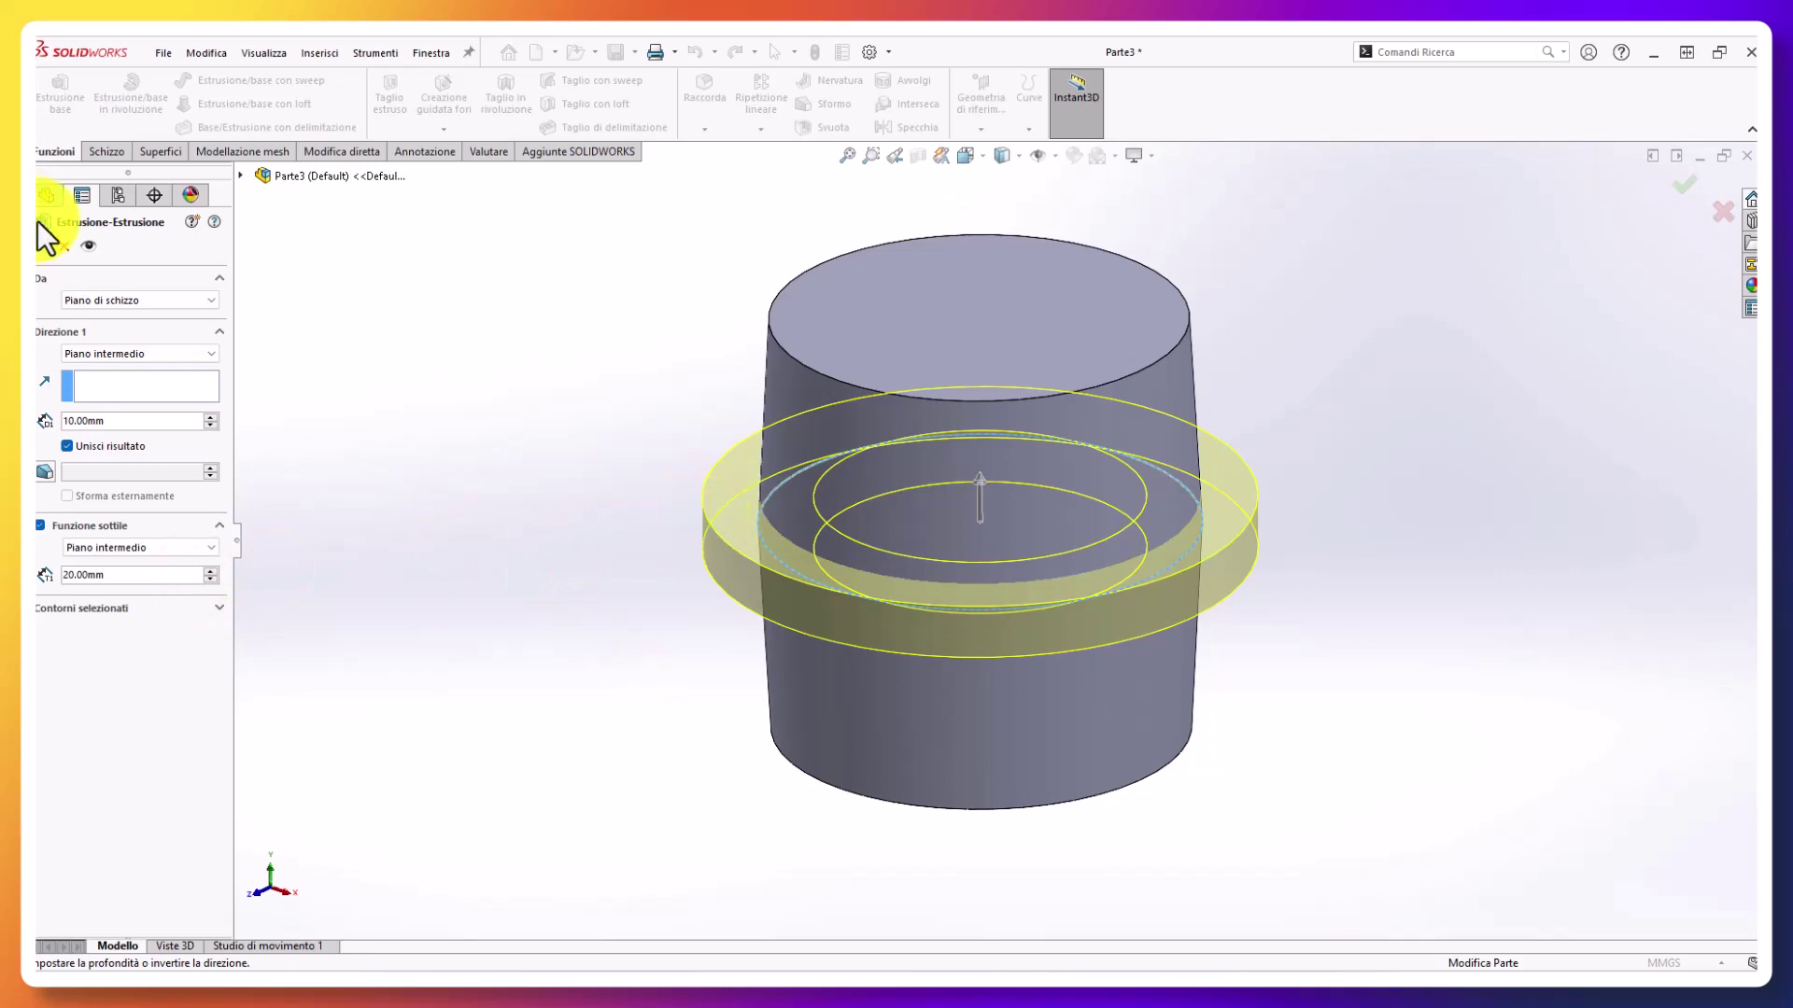
left_click(43, 245)
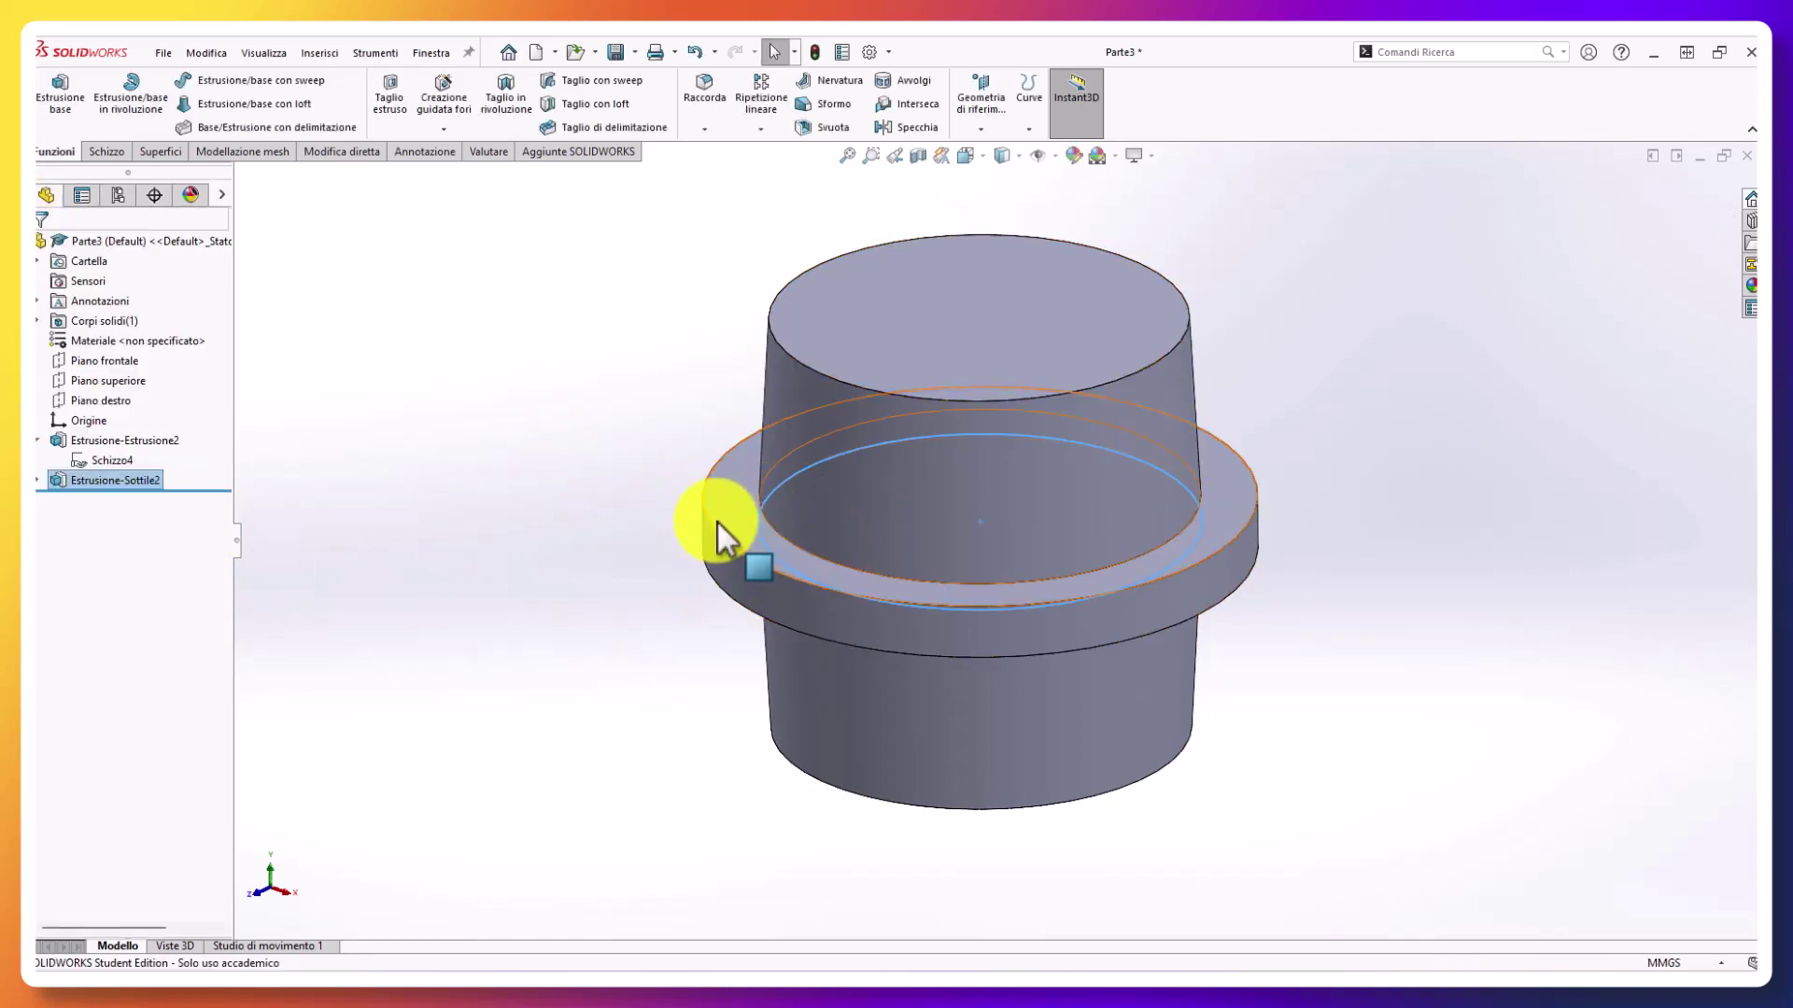
Step: Select the flange's Ø100 mm outer circular edge, orbiting and trying nearby faces first
left_click(728, 506)
mouse_move(775, 584)
middle_mouse_down()
mouse_move(725, 463)
mouse_move(649, 621)
middle_mouse_up()
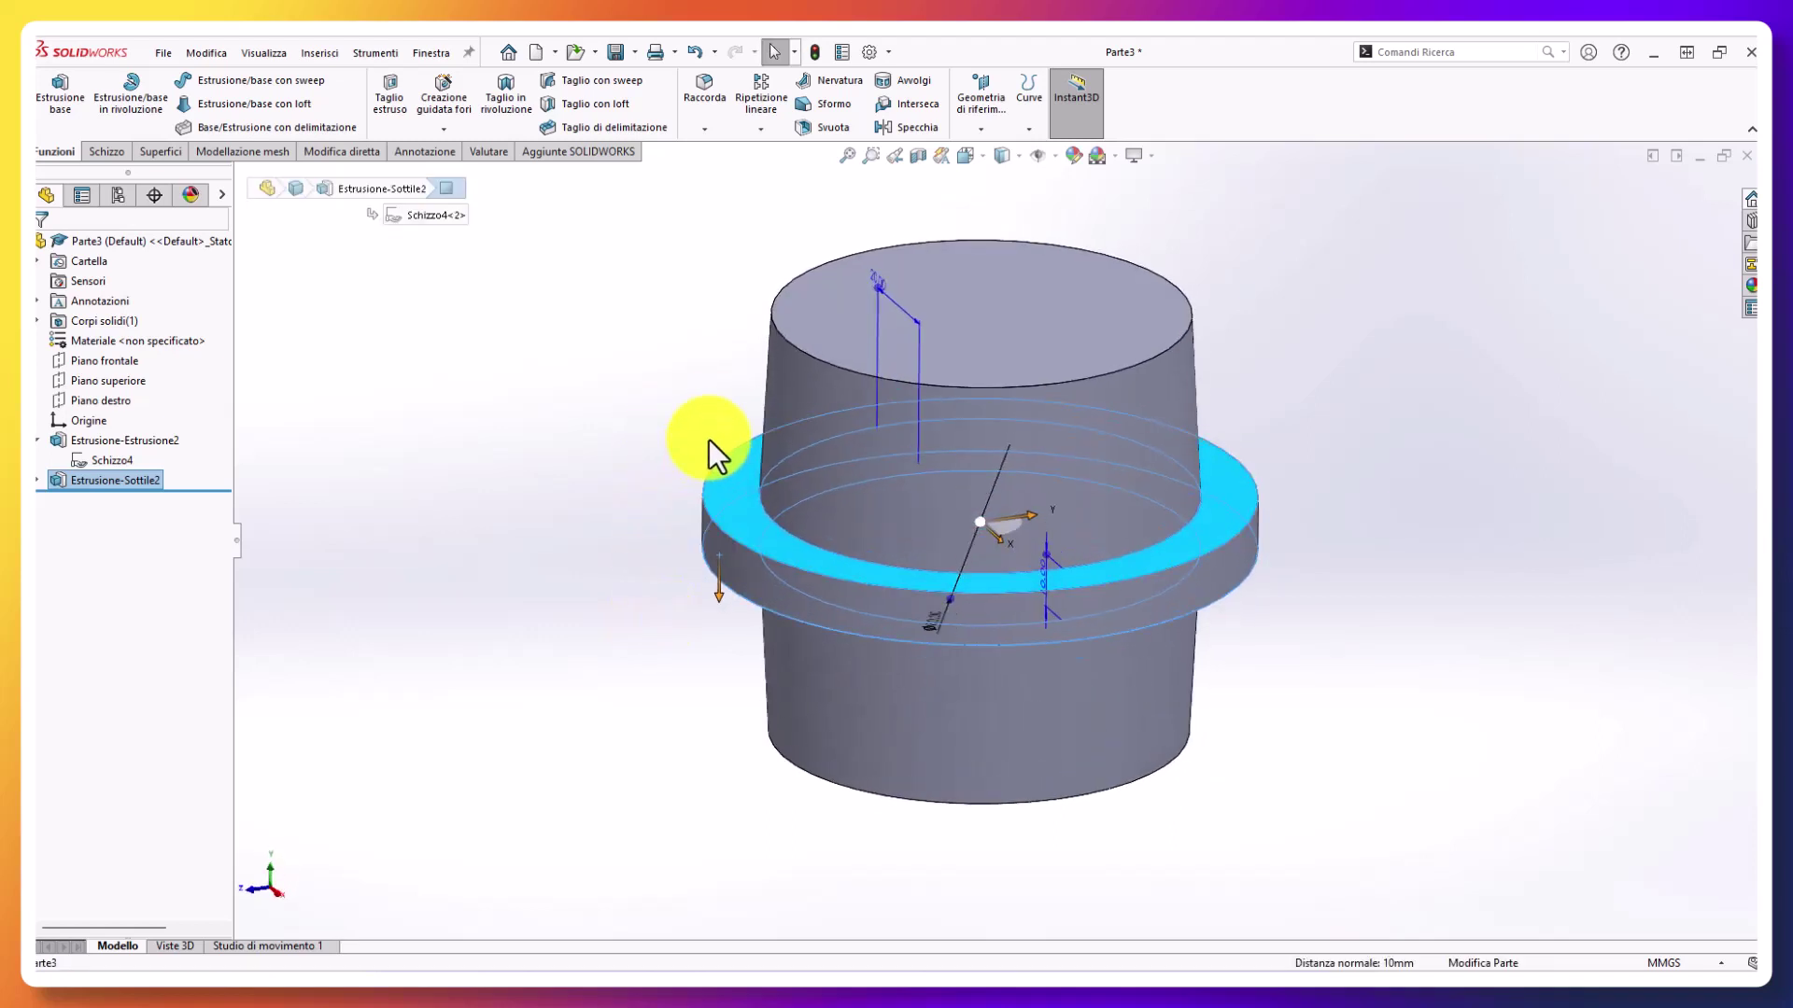
left_click(708, 444)
left_click(704, 502)
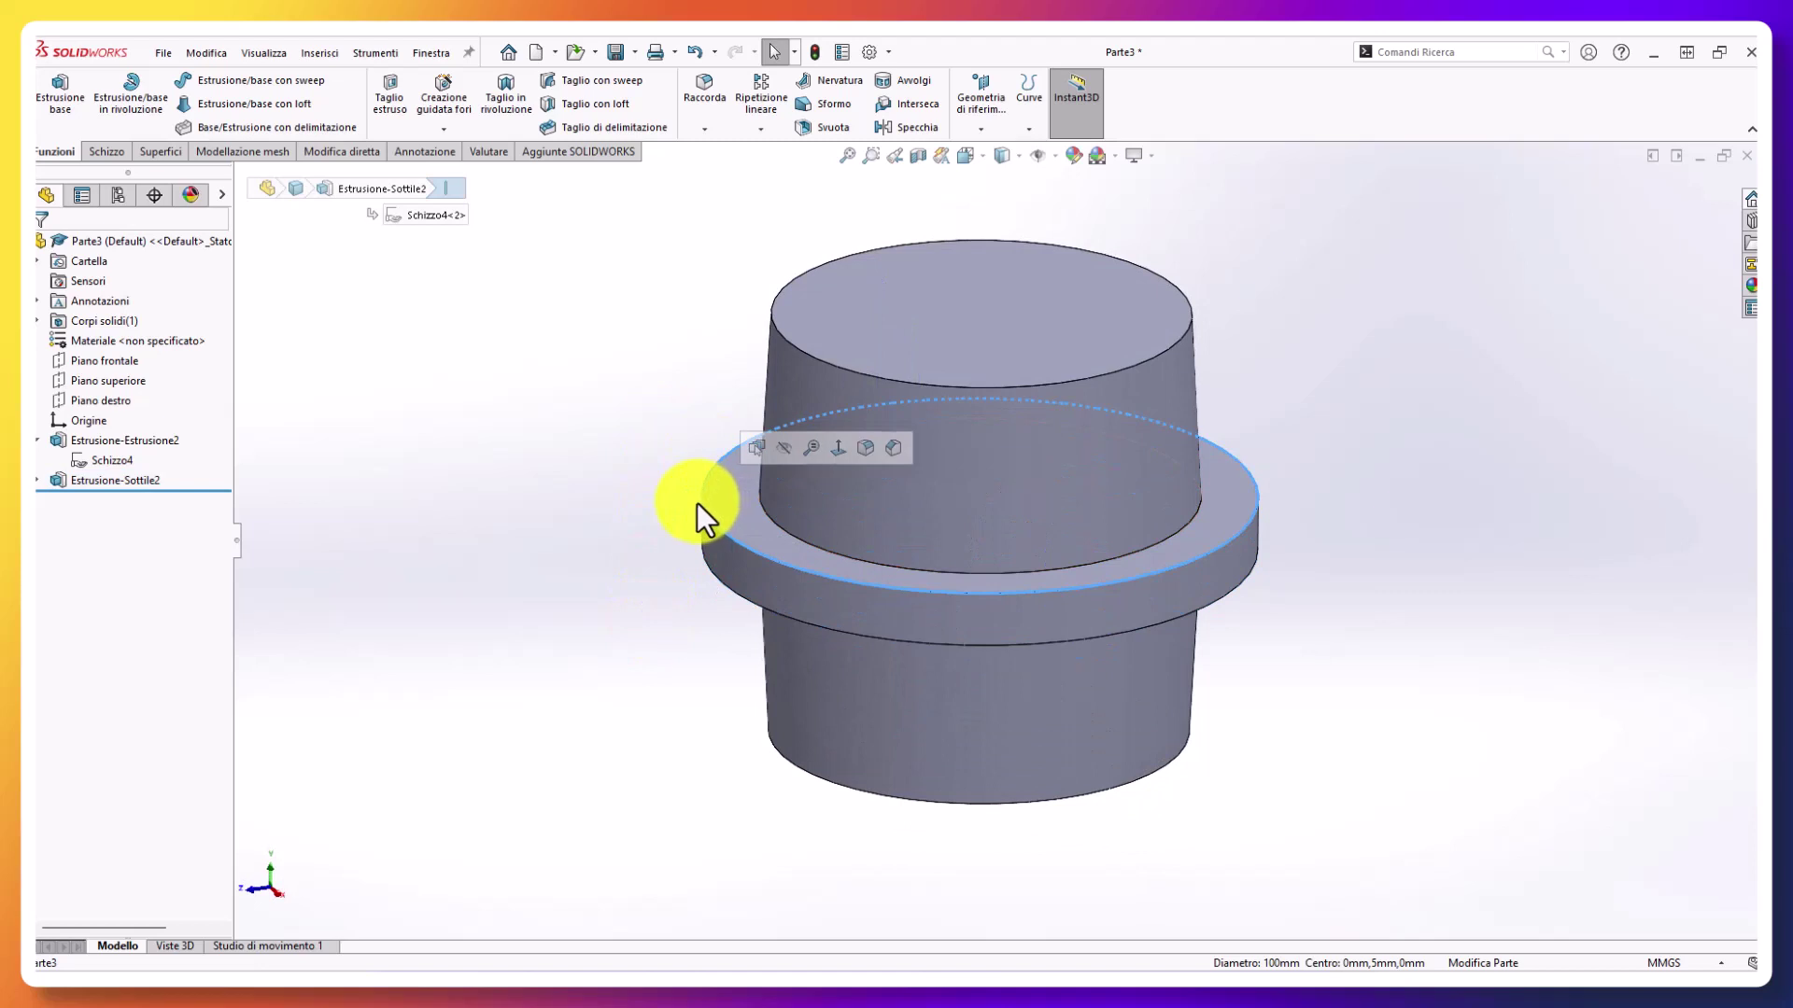
left_click(764, 508)
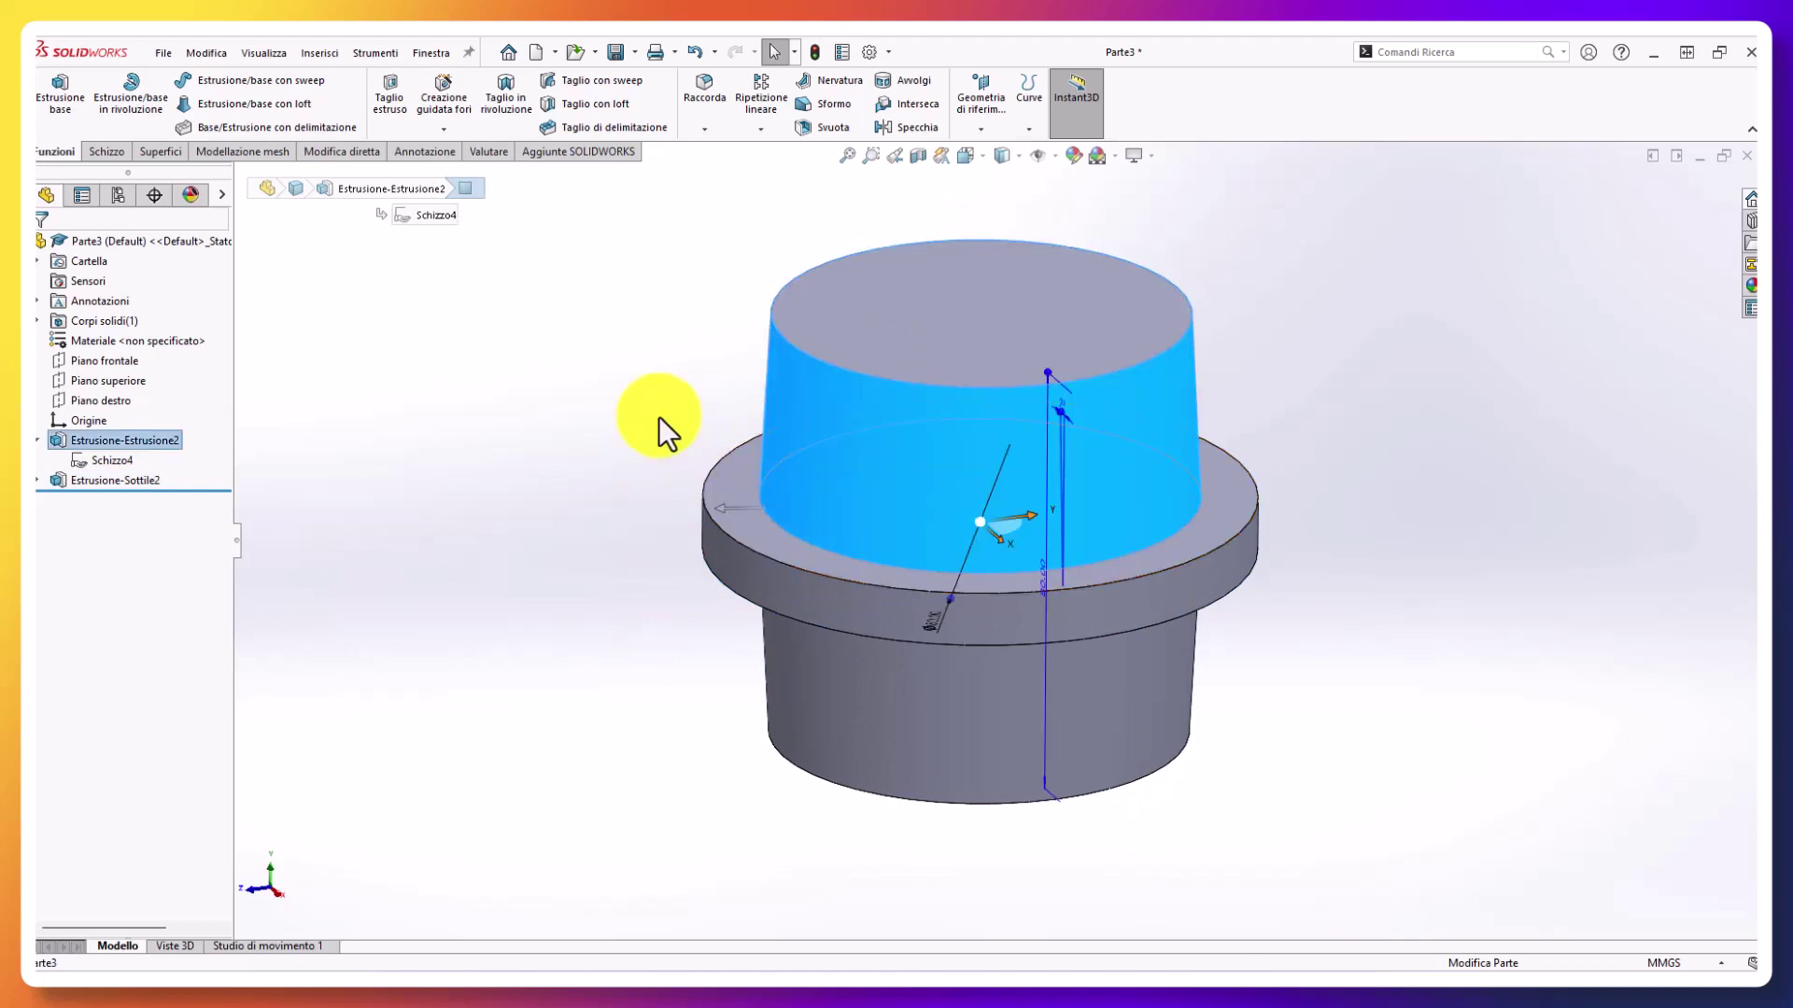
left_click(658, 416)
left_click(772, 520)
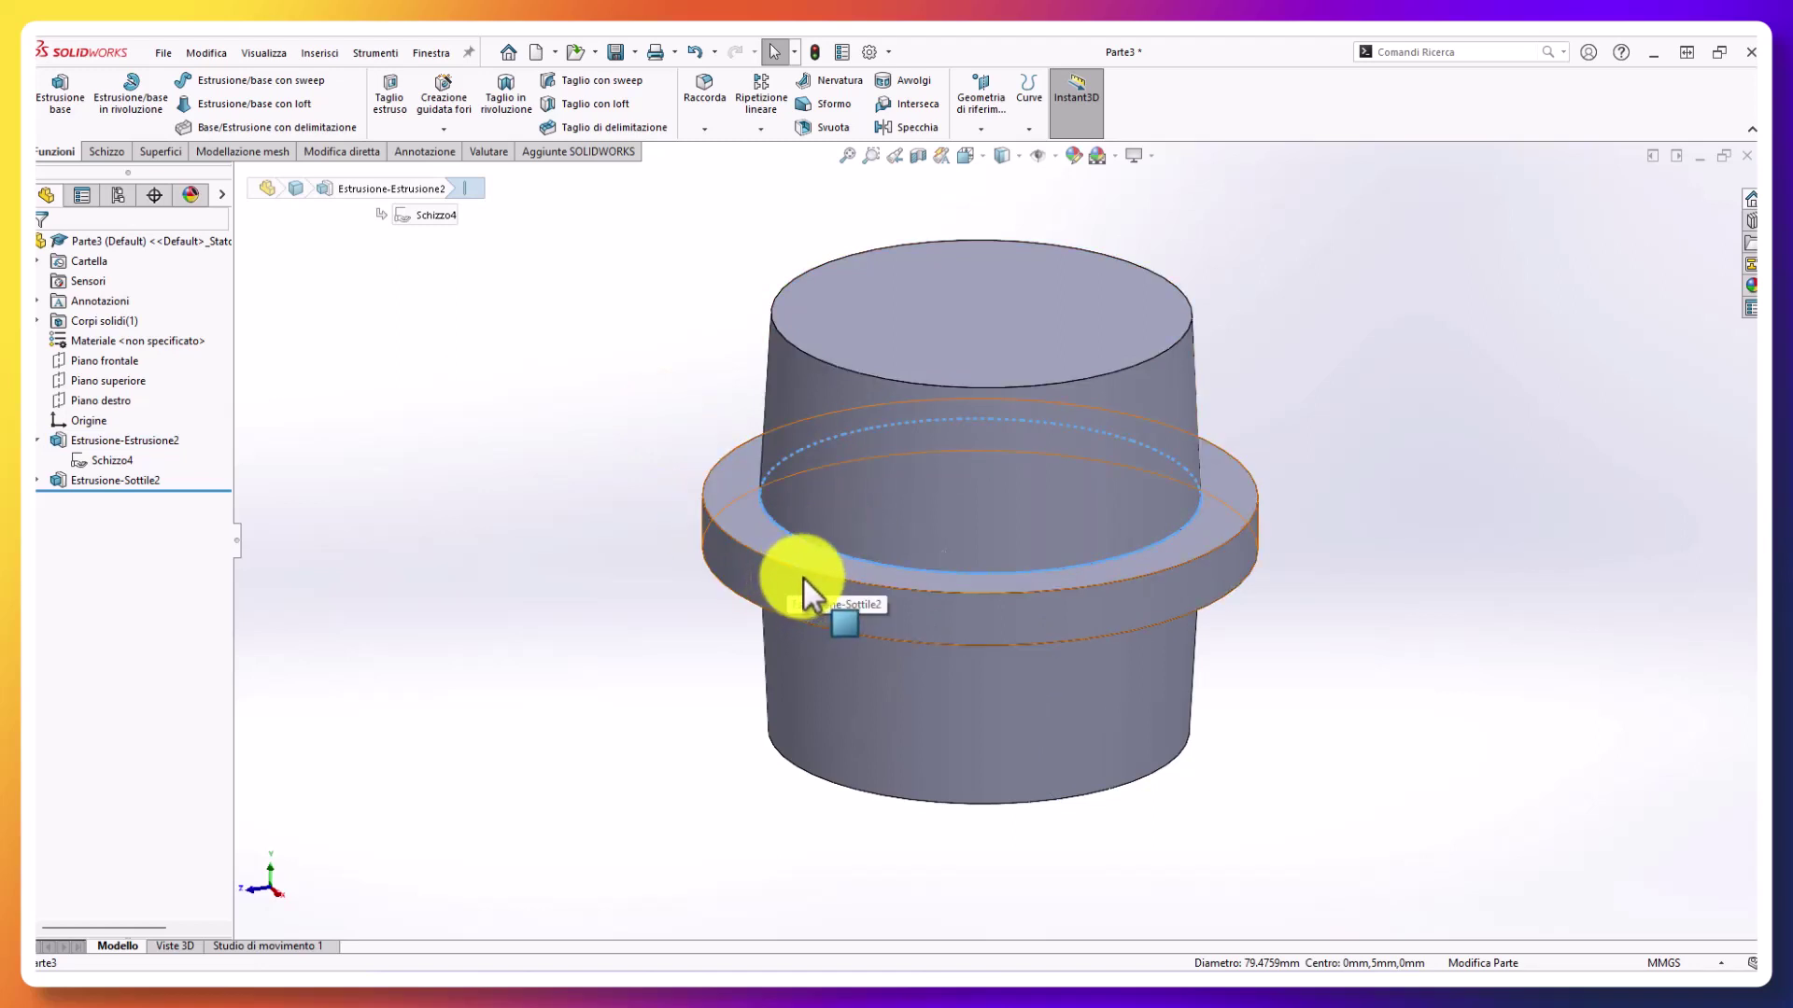
left_click(445, 420)
scroll(444, 420, "down", 2)
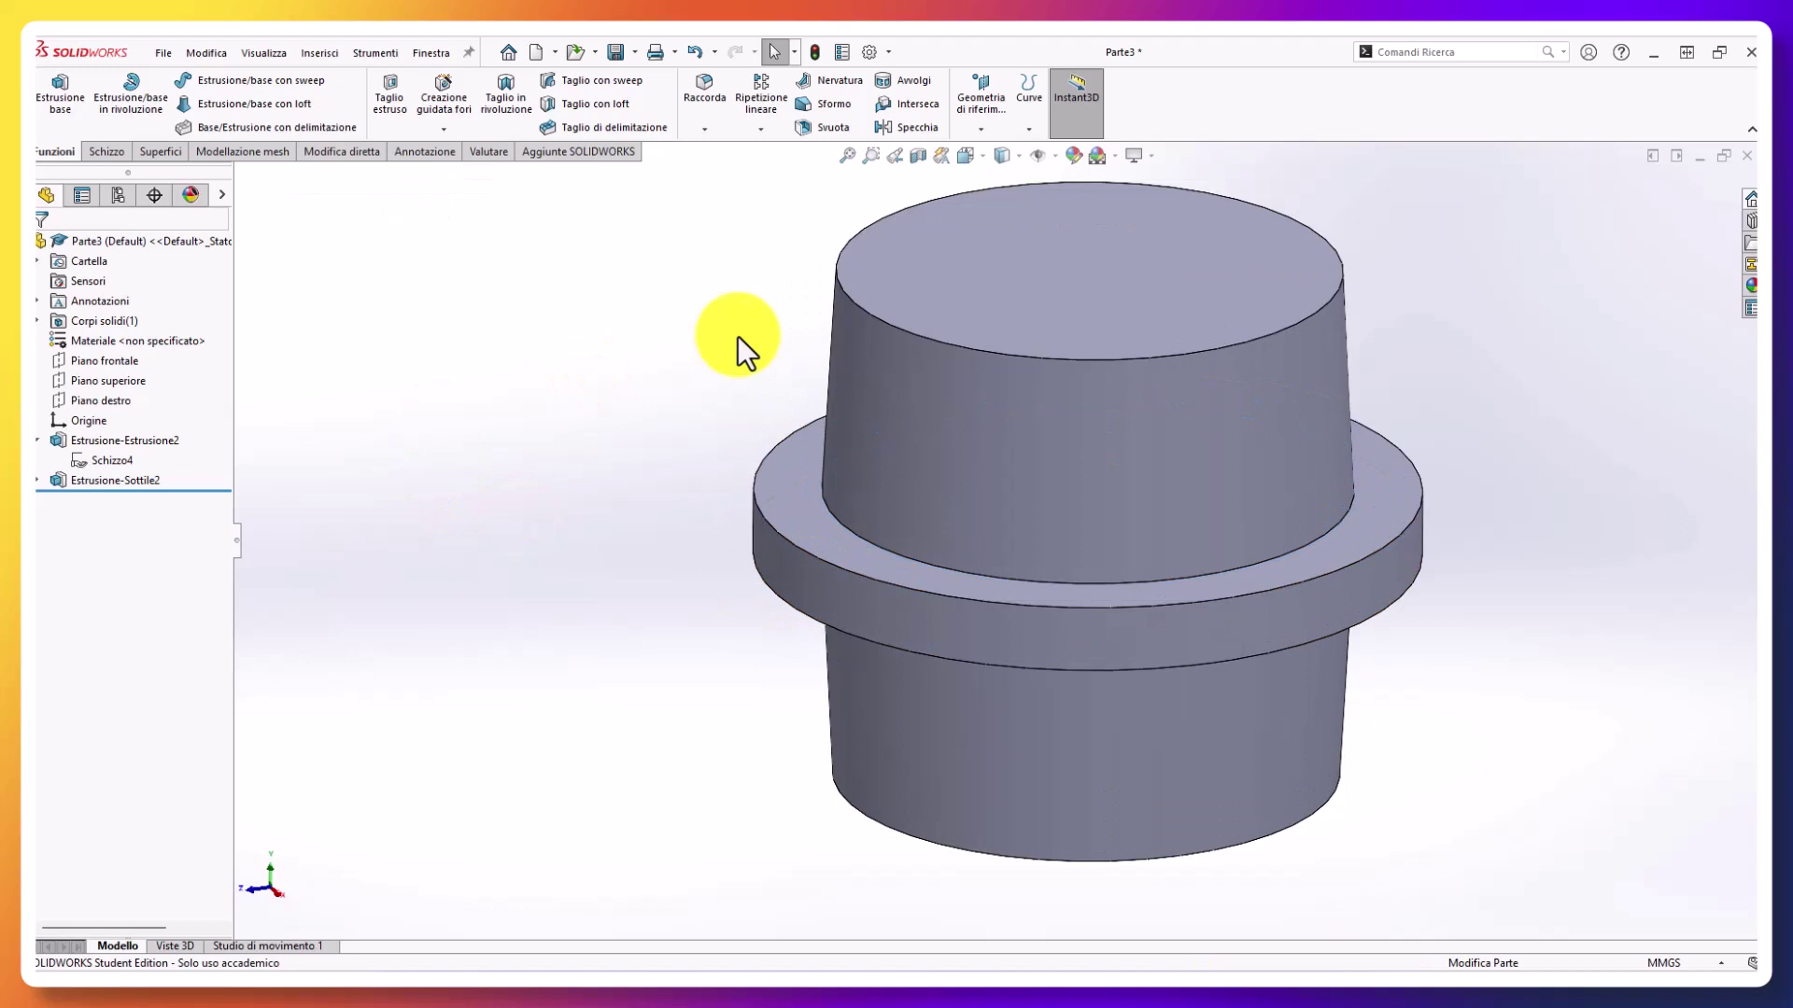
left_click(791, 547)
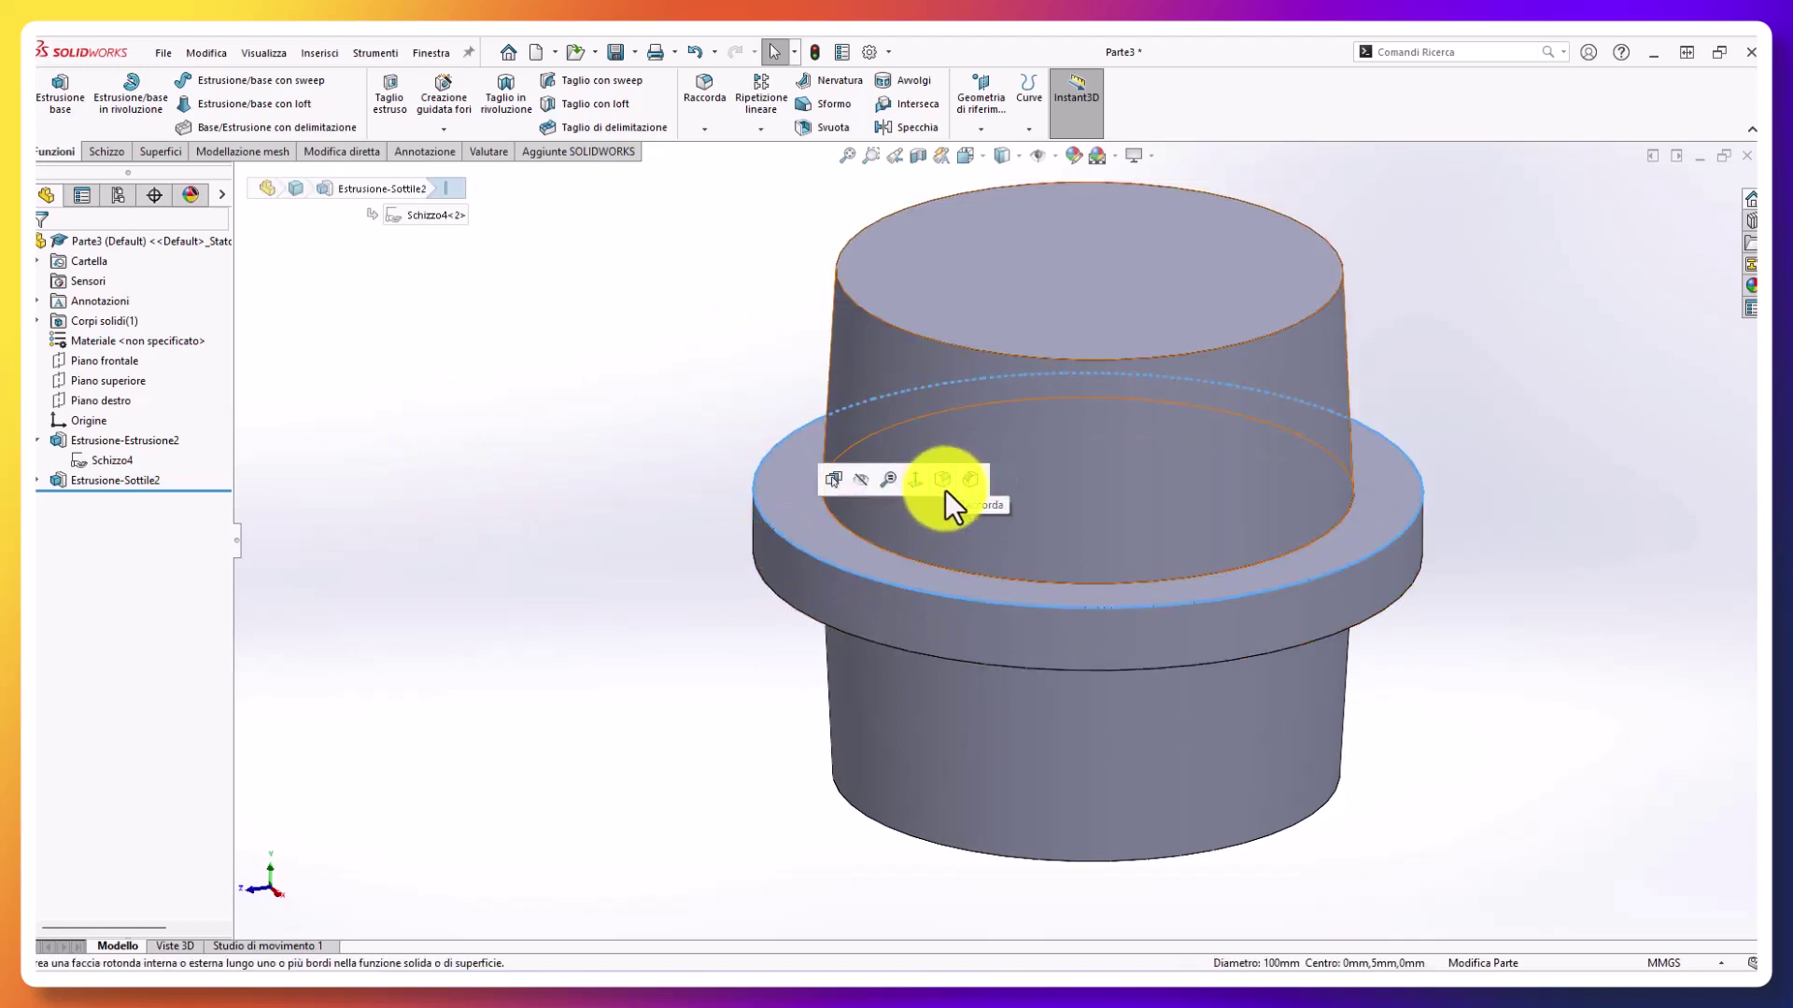
Step: Full-round fillet the flange rim using its top, outer and underside faces
key("f")
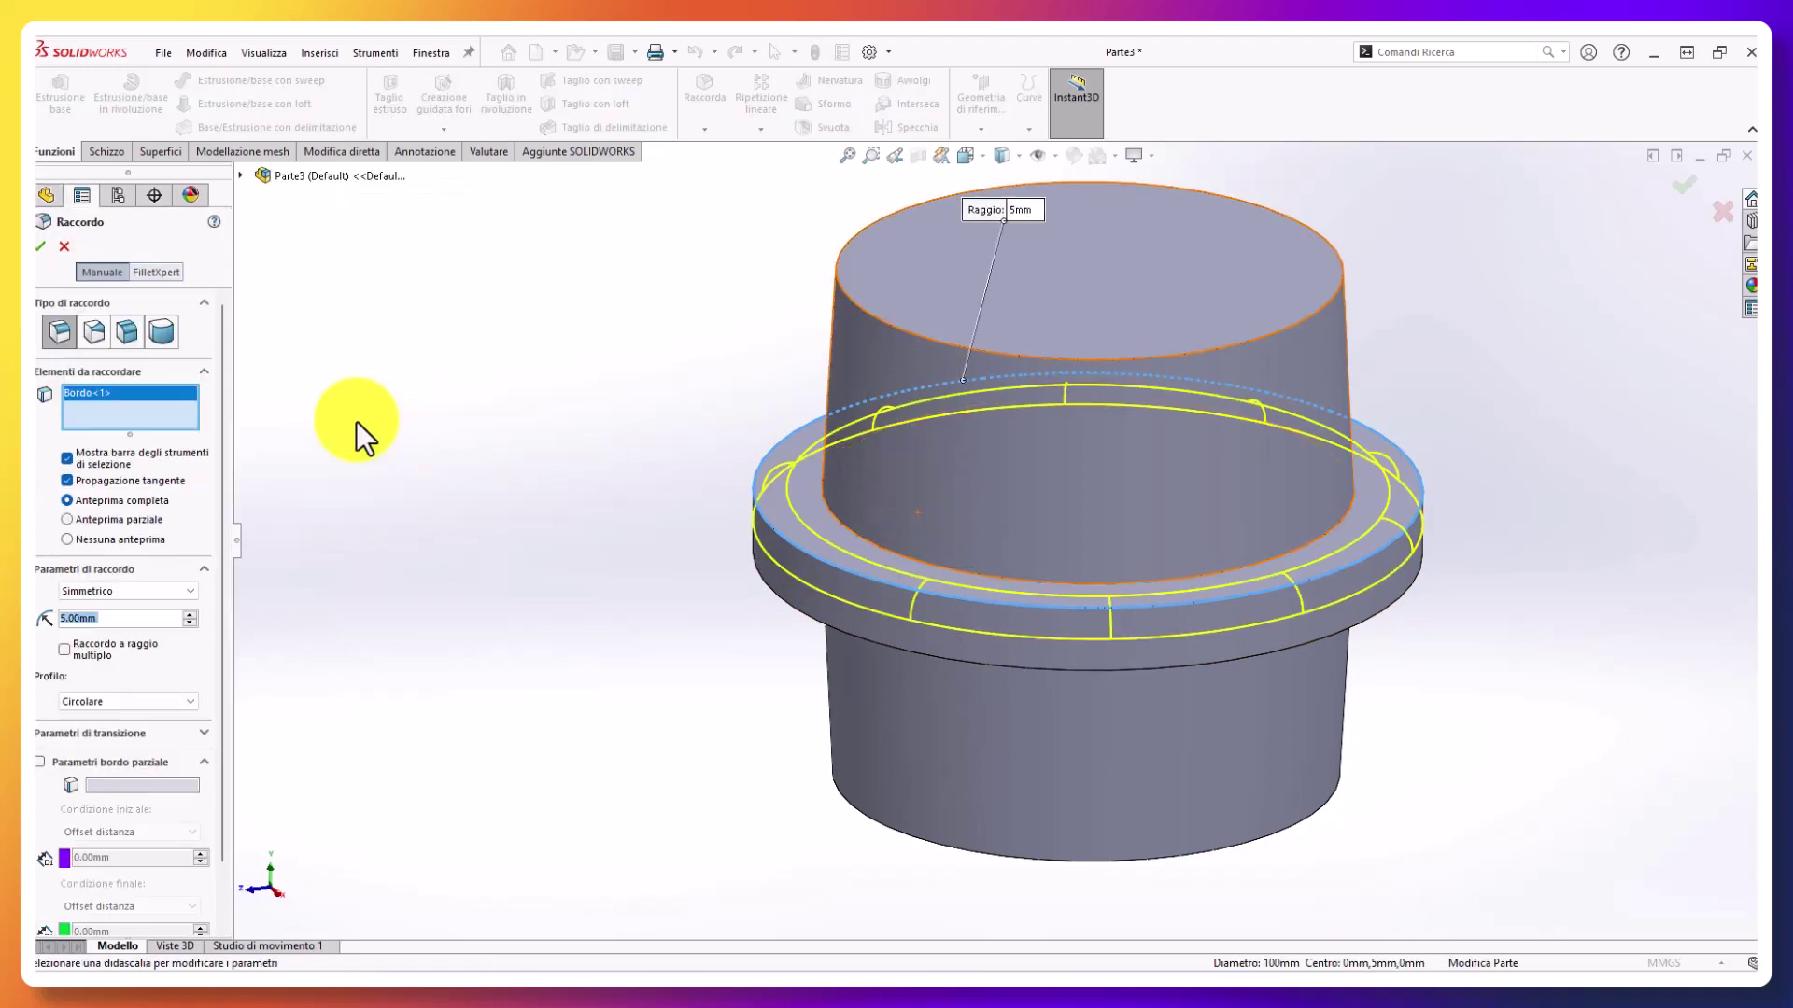
left_click(164, 331)
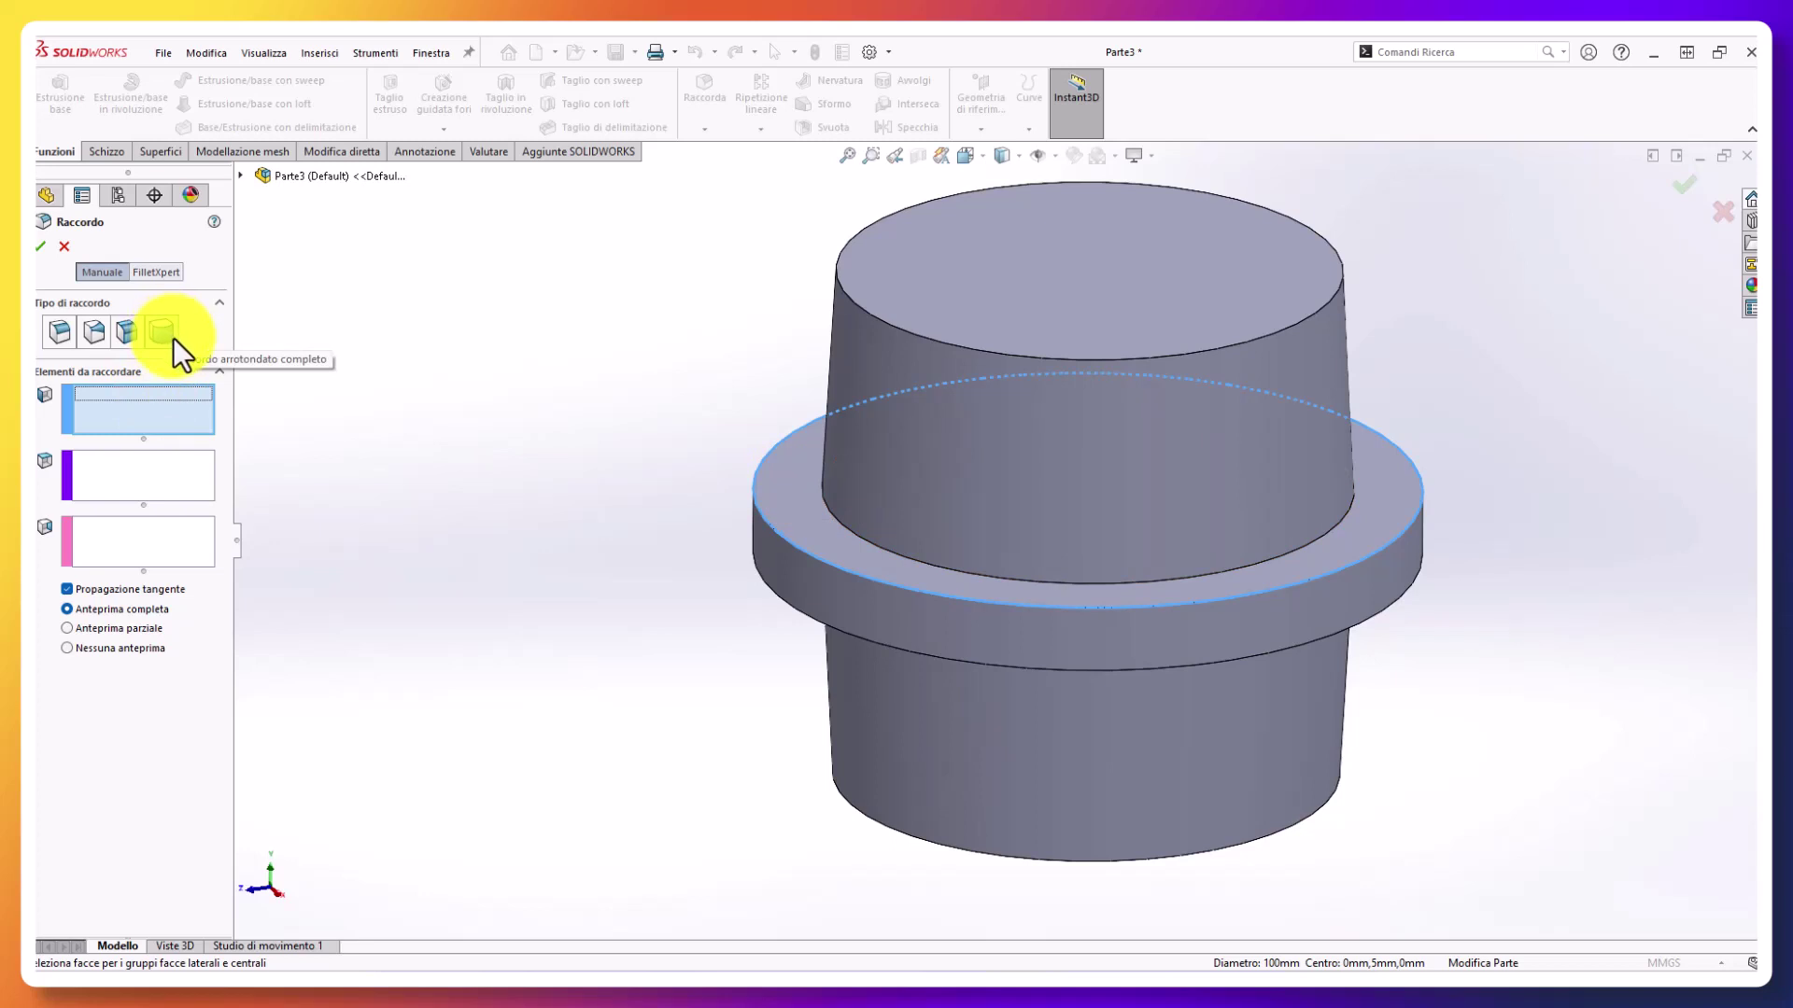
left_click(784, 482)
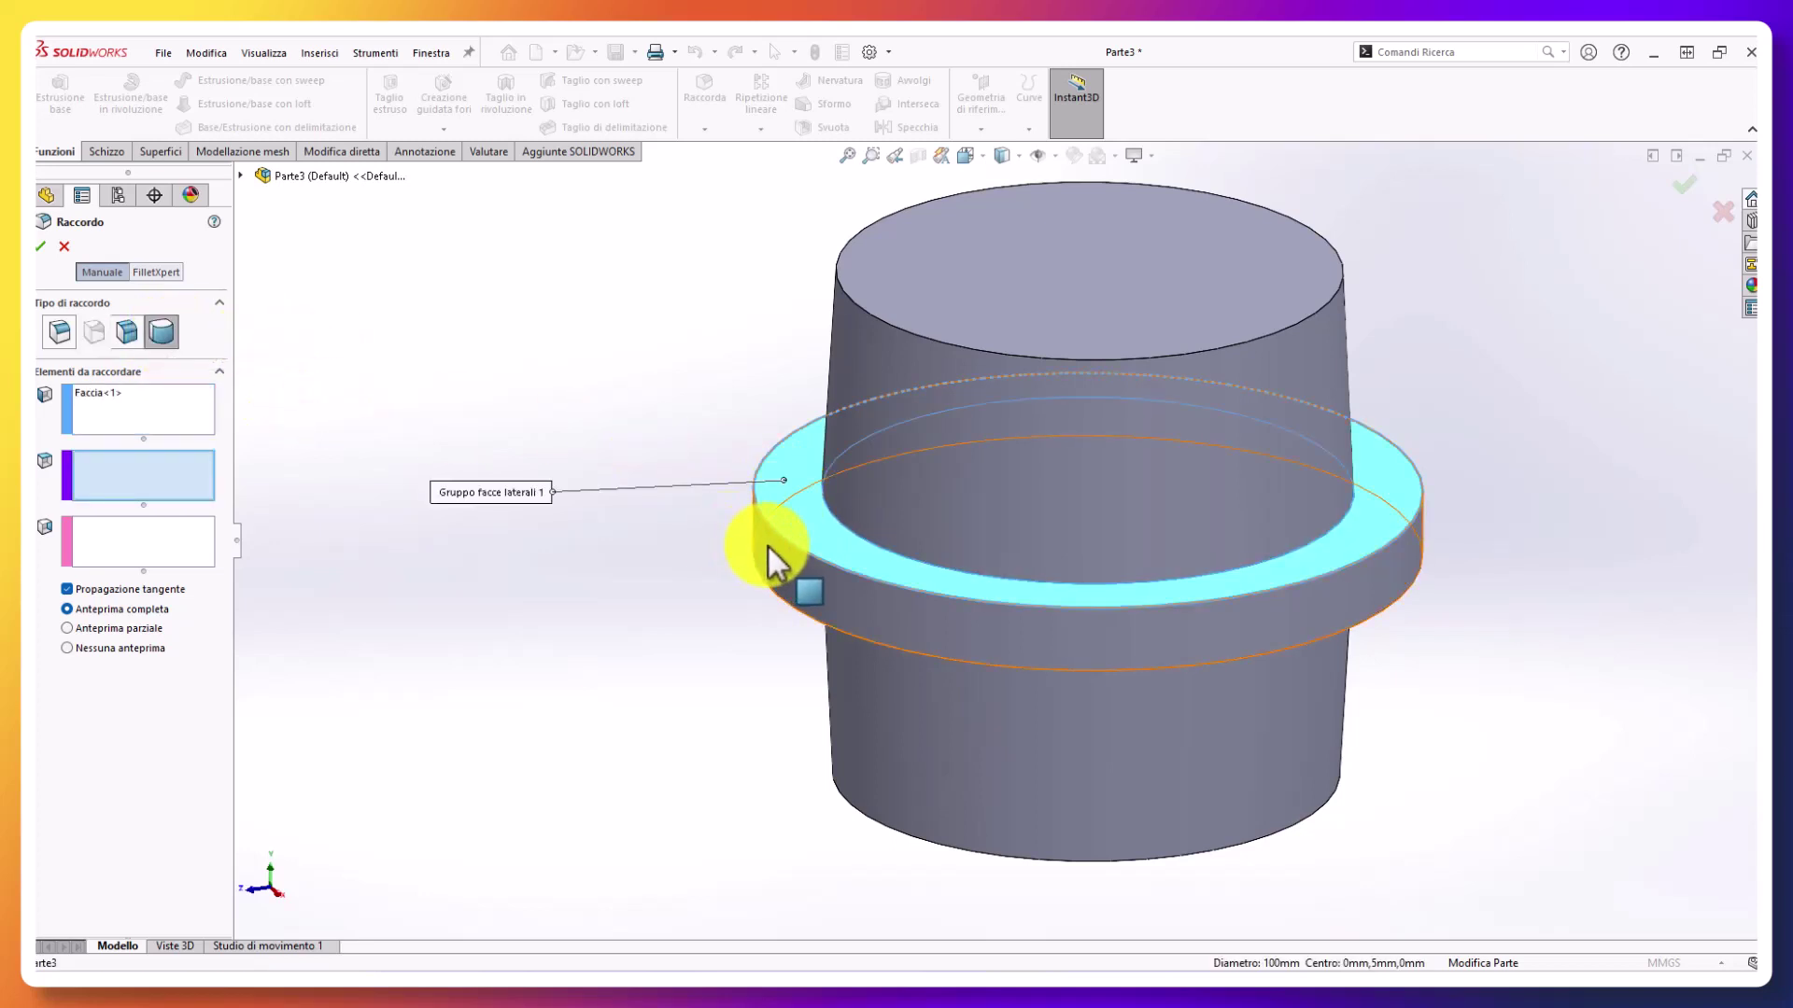
left_click(773, 551)
middle_click_drag(776, 601, 752, 295)
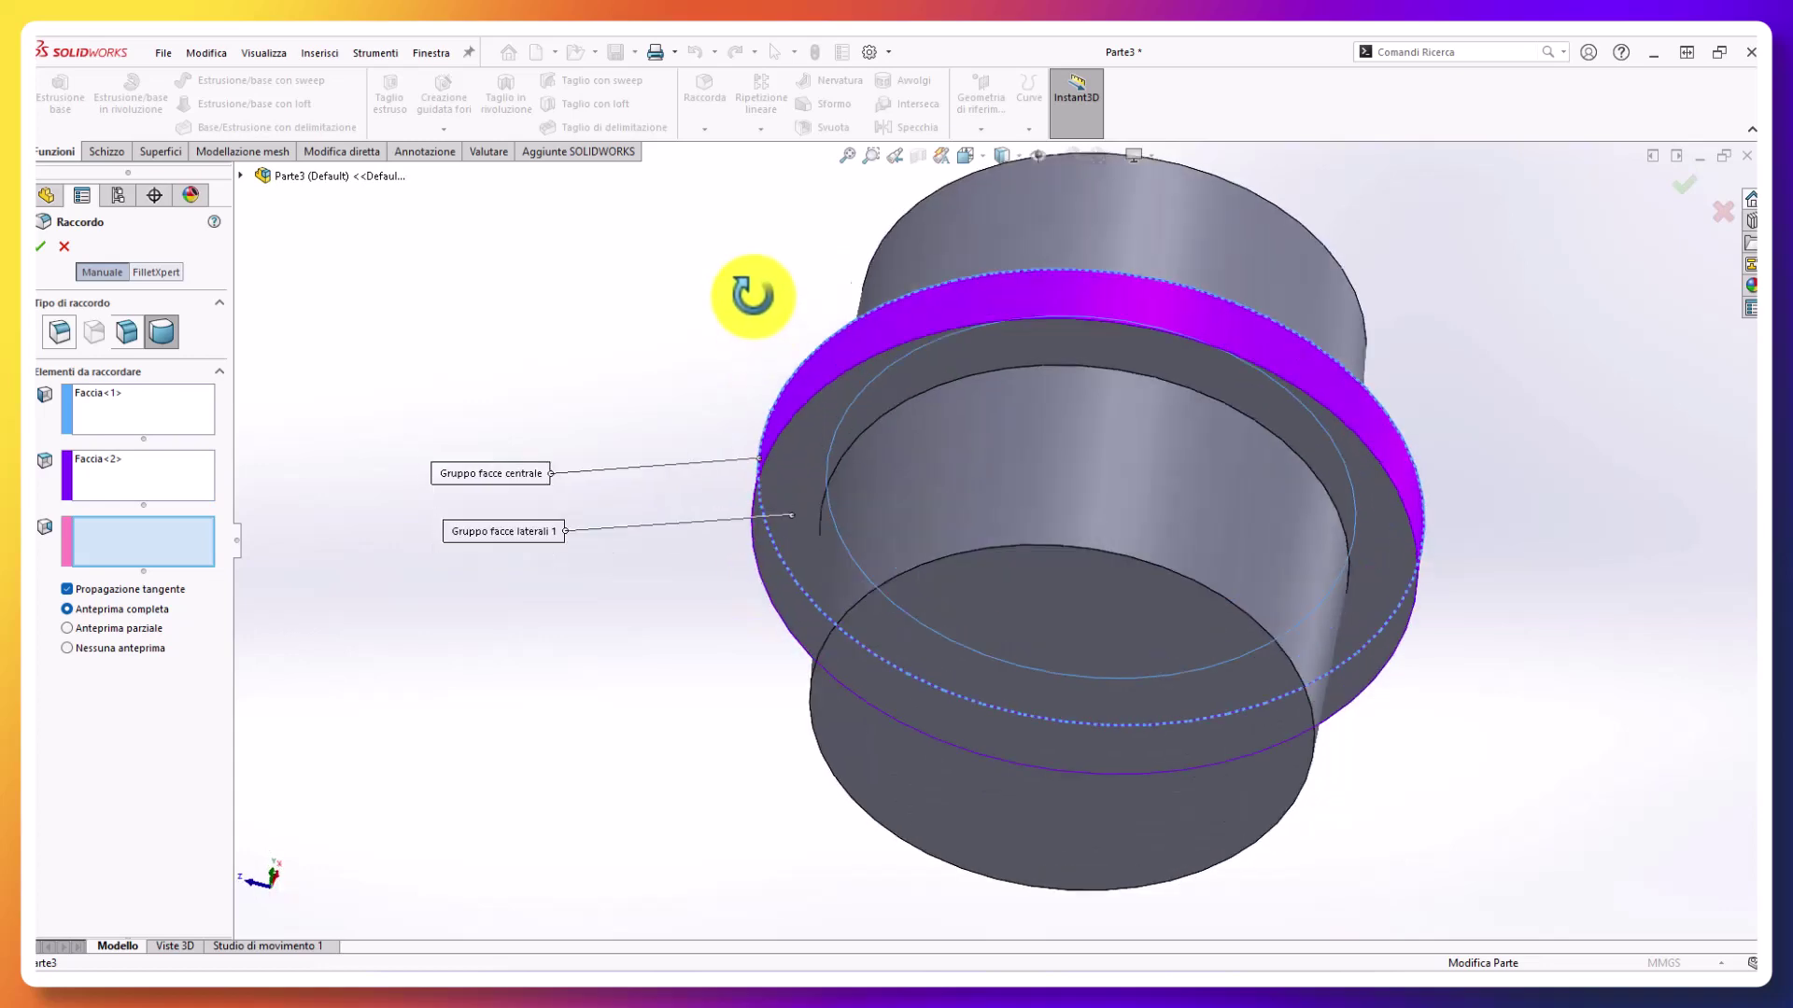
left_click(792, 476)
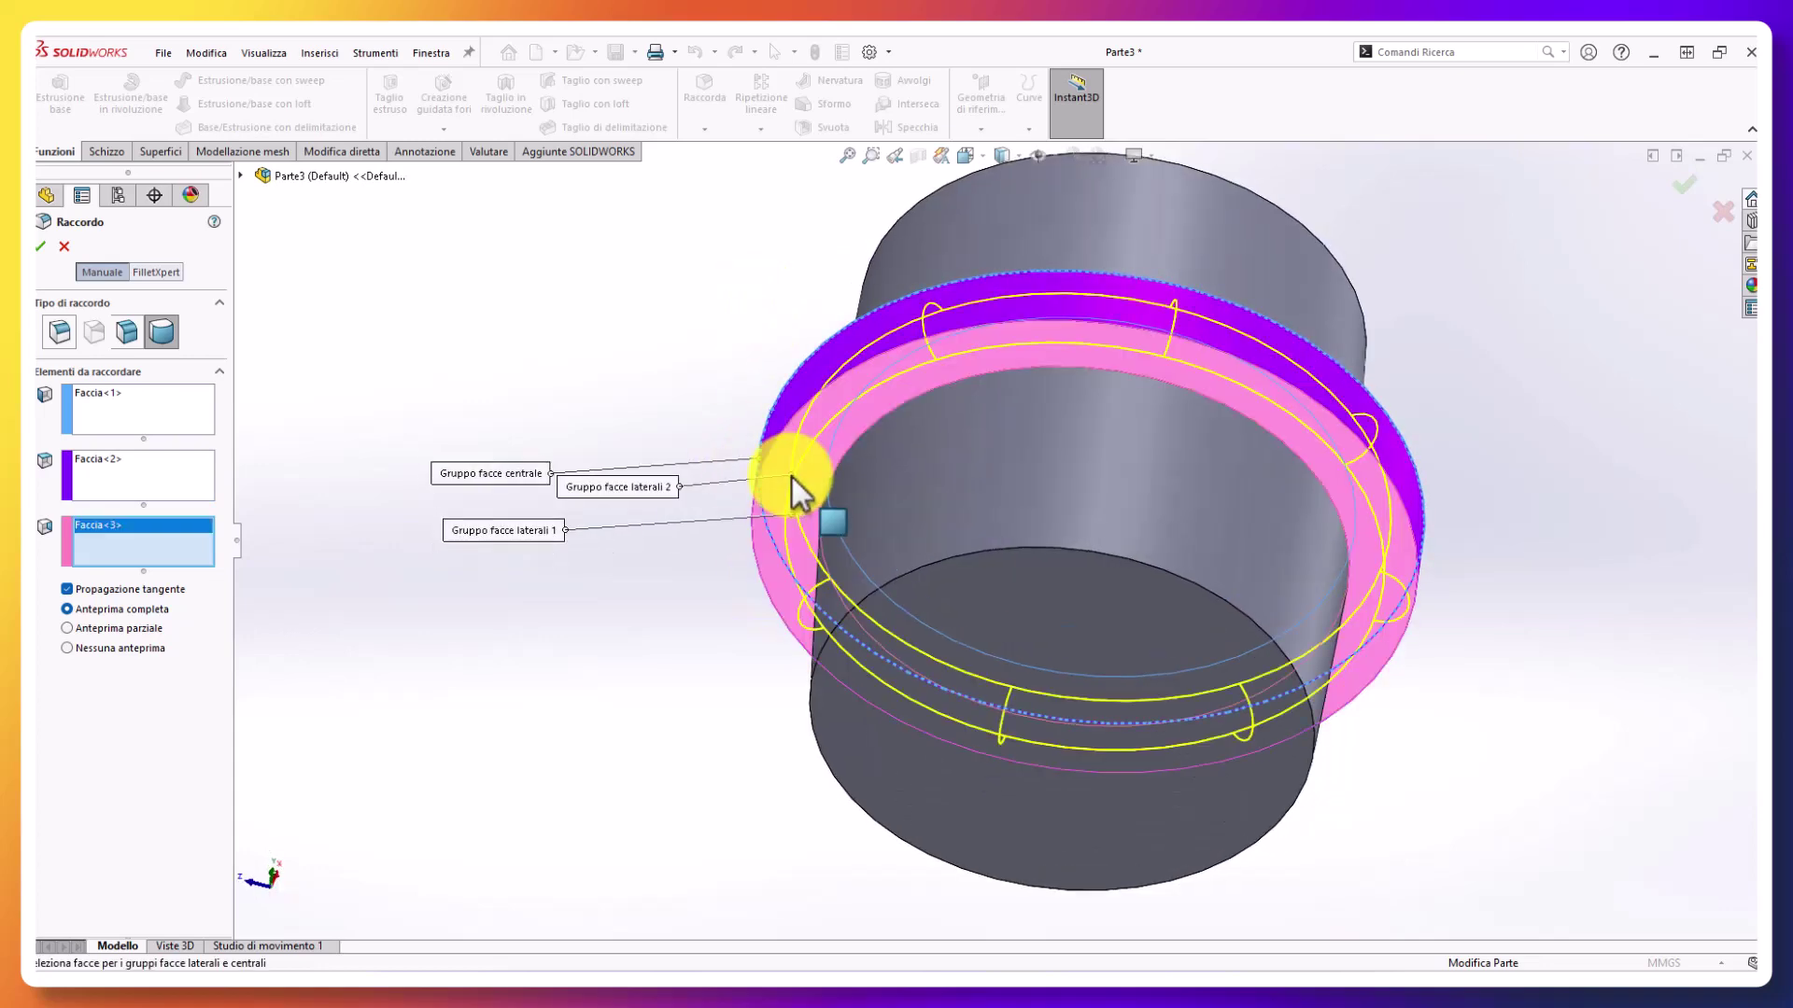
left_click(40, 245)
mouse_move(932, 480)
middle_mouse_down()
mouse_move(908, 640)
mouse_move(960, 286)
mouse_move(940, 380)
mouse_move(981, 308)
mouse_move(888, 473)
mouse_move(872, 552)
middle_mouse_up()
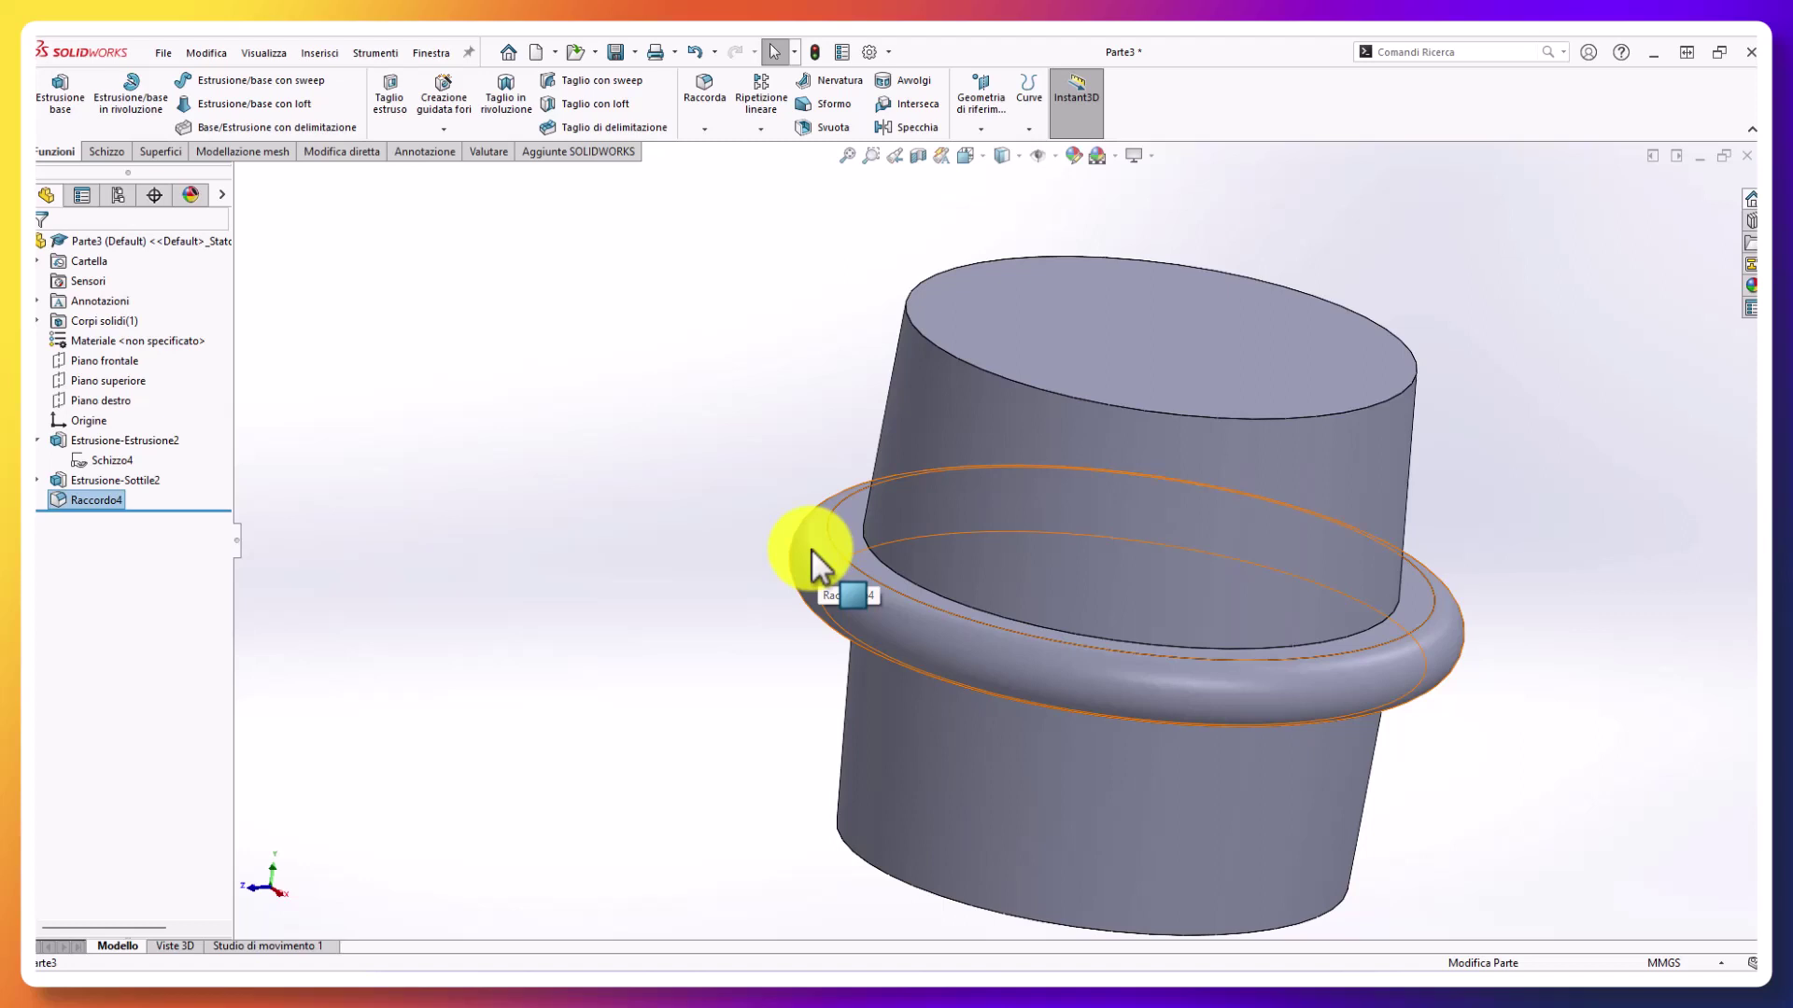
scroll(810, 551, "up", 2)
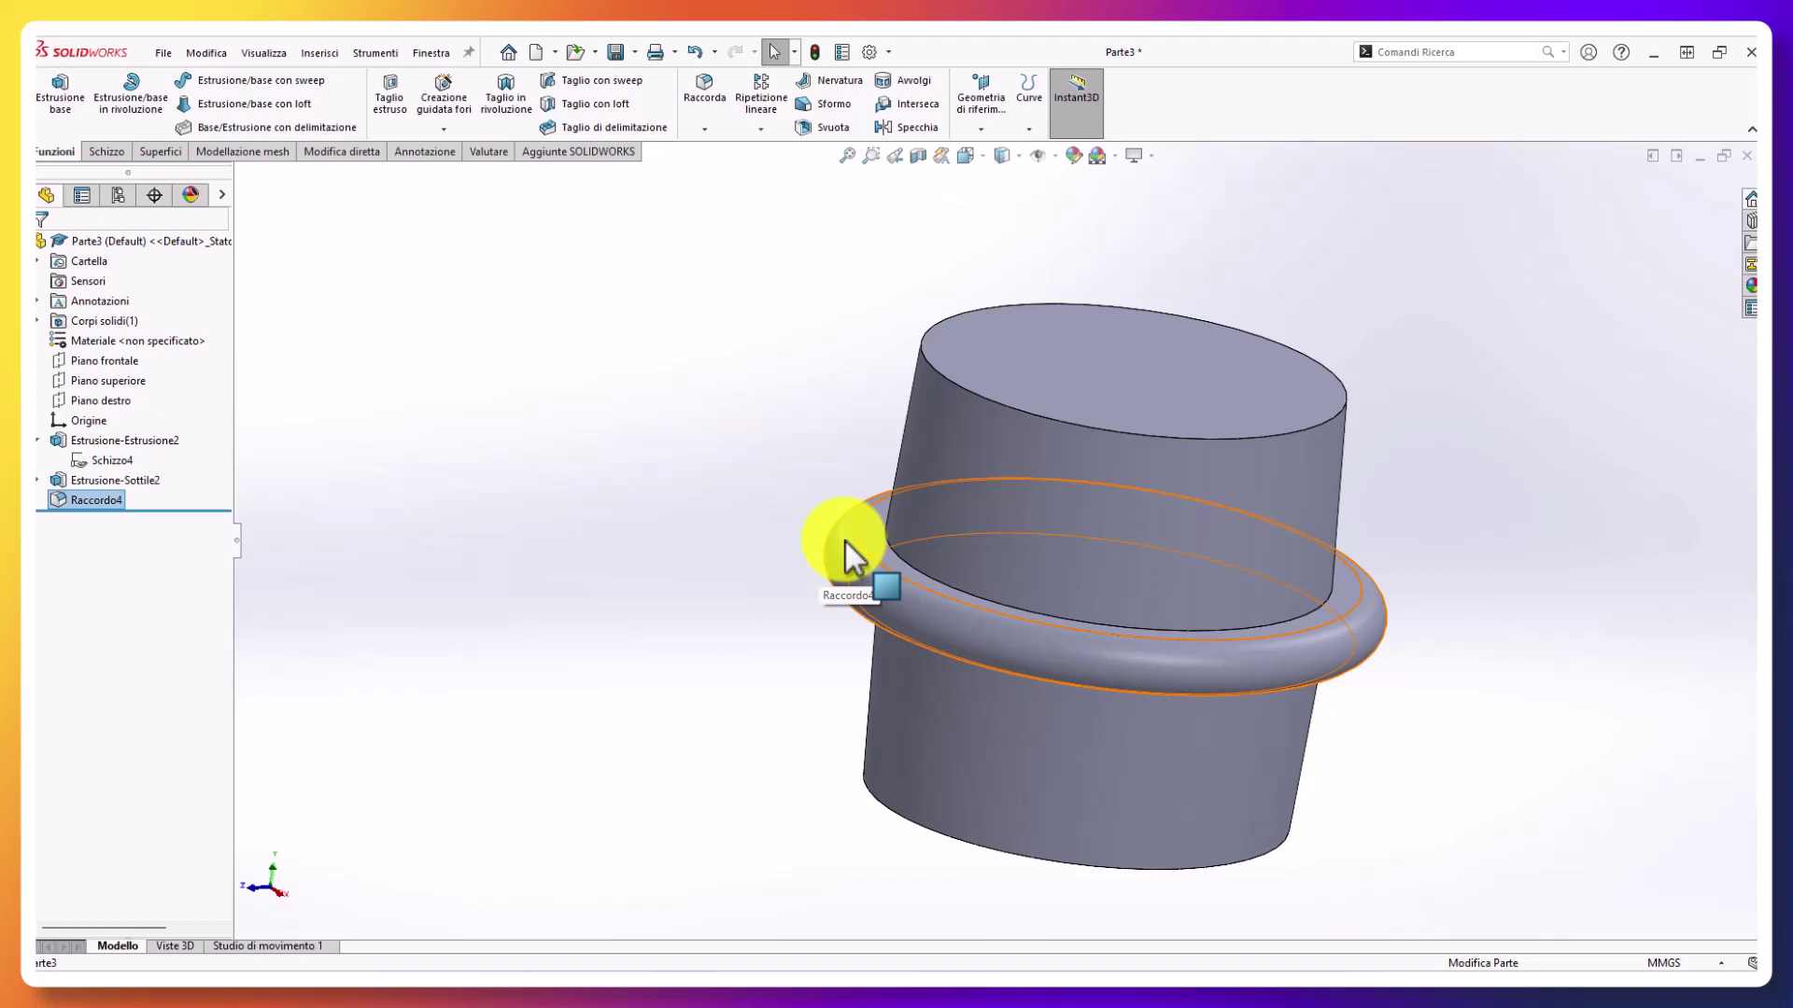
scroll(845, 541, "up", 2)
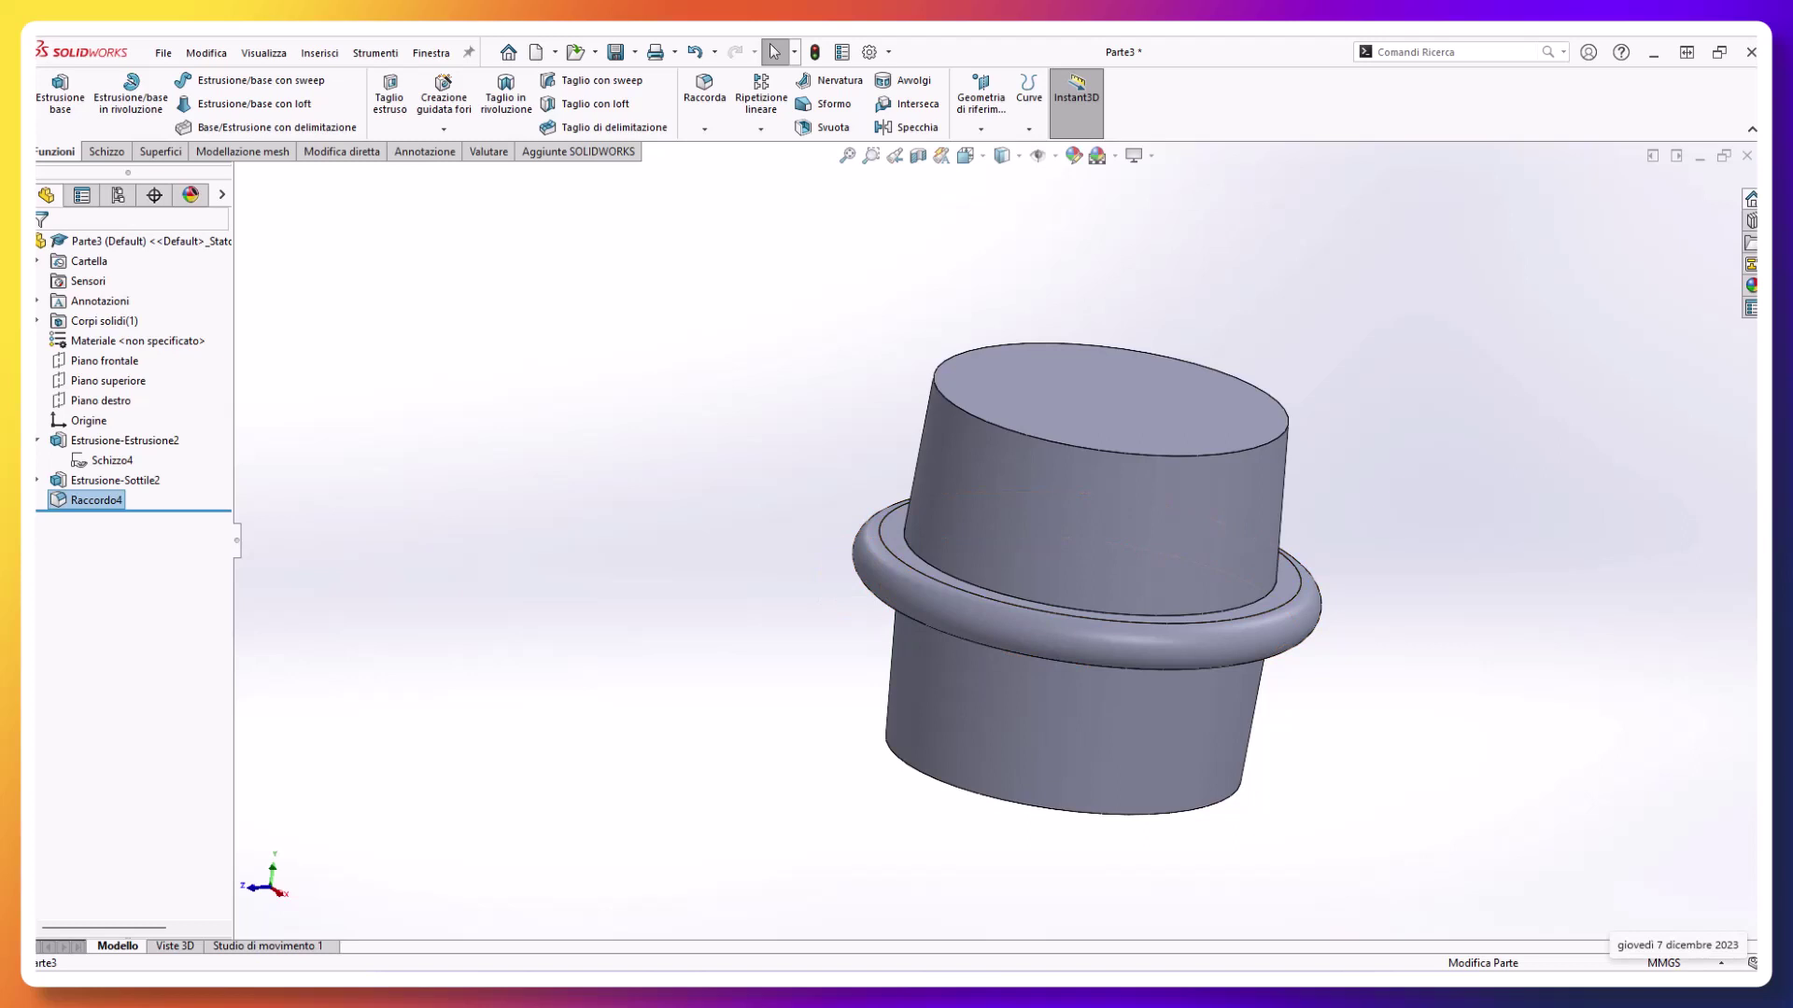
middle_click_drag(1140, 439, 1174, 493)
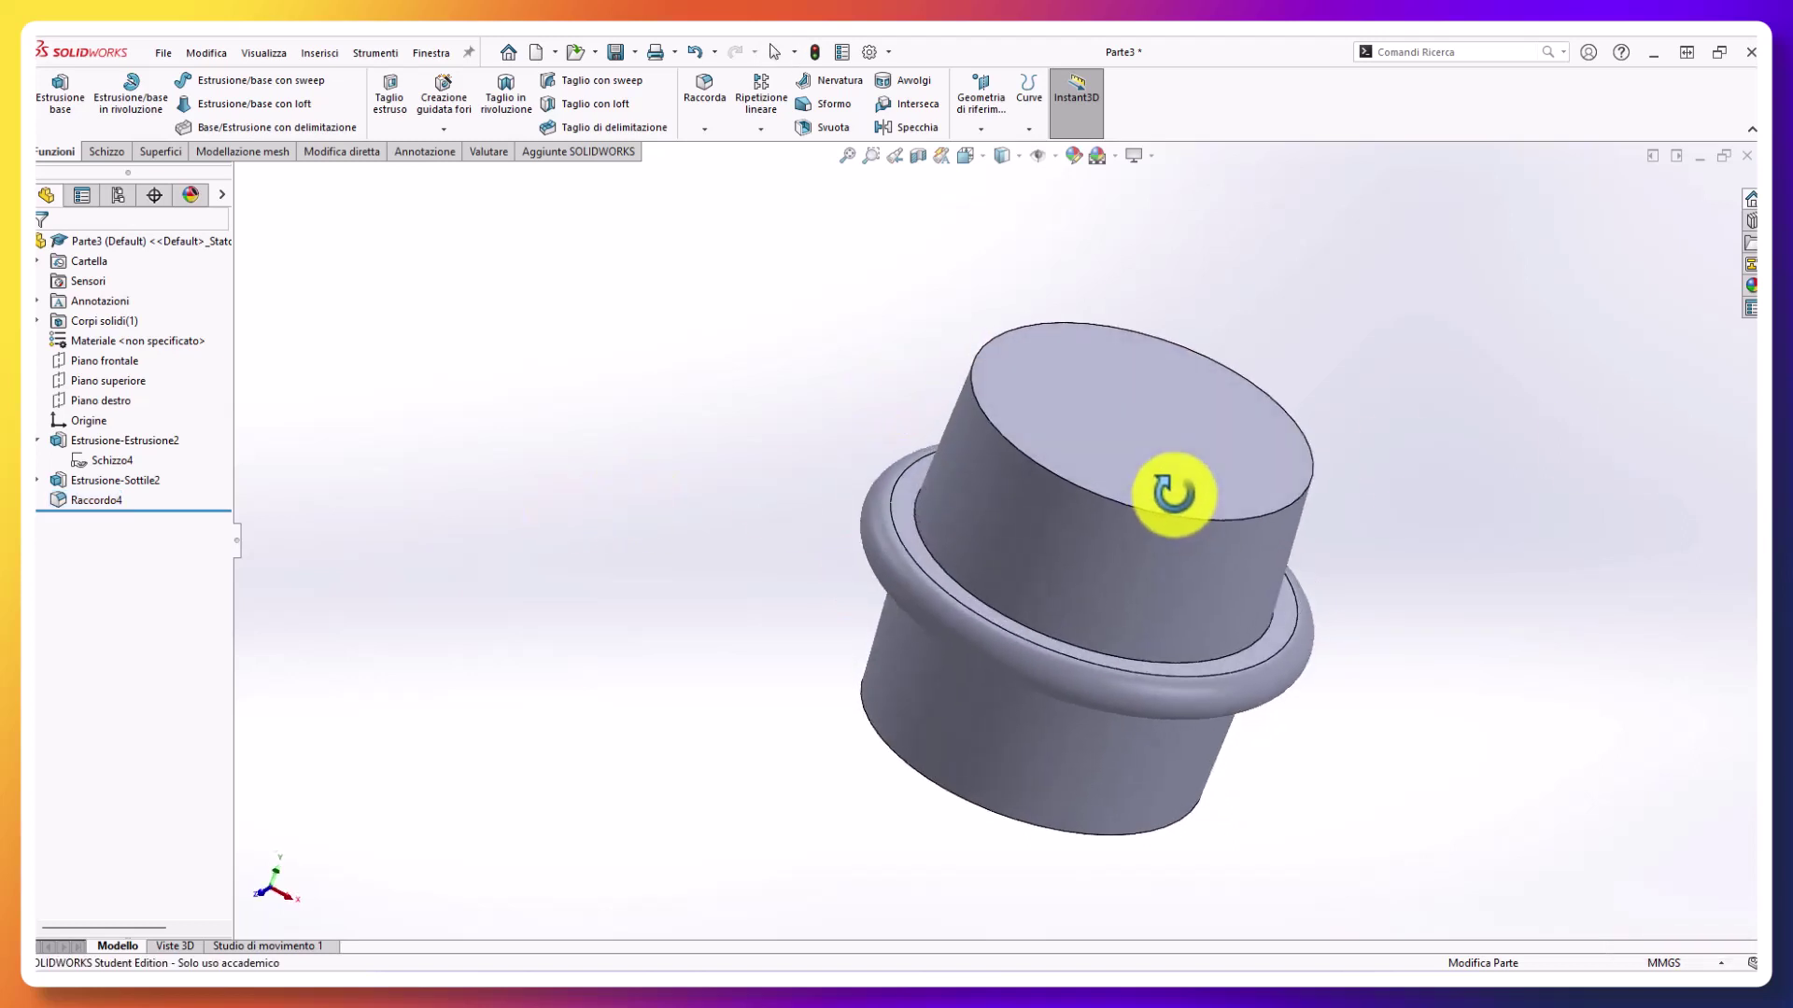
Step: Full-round fillet the upper junction across the cylinder wall, flange top ring and rounded rim
left_click(944, 571)
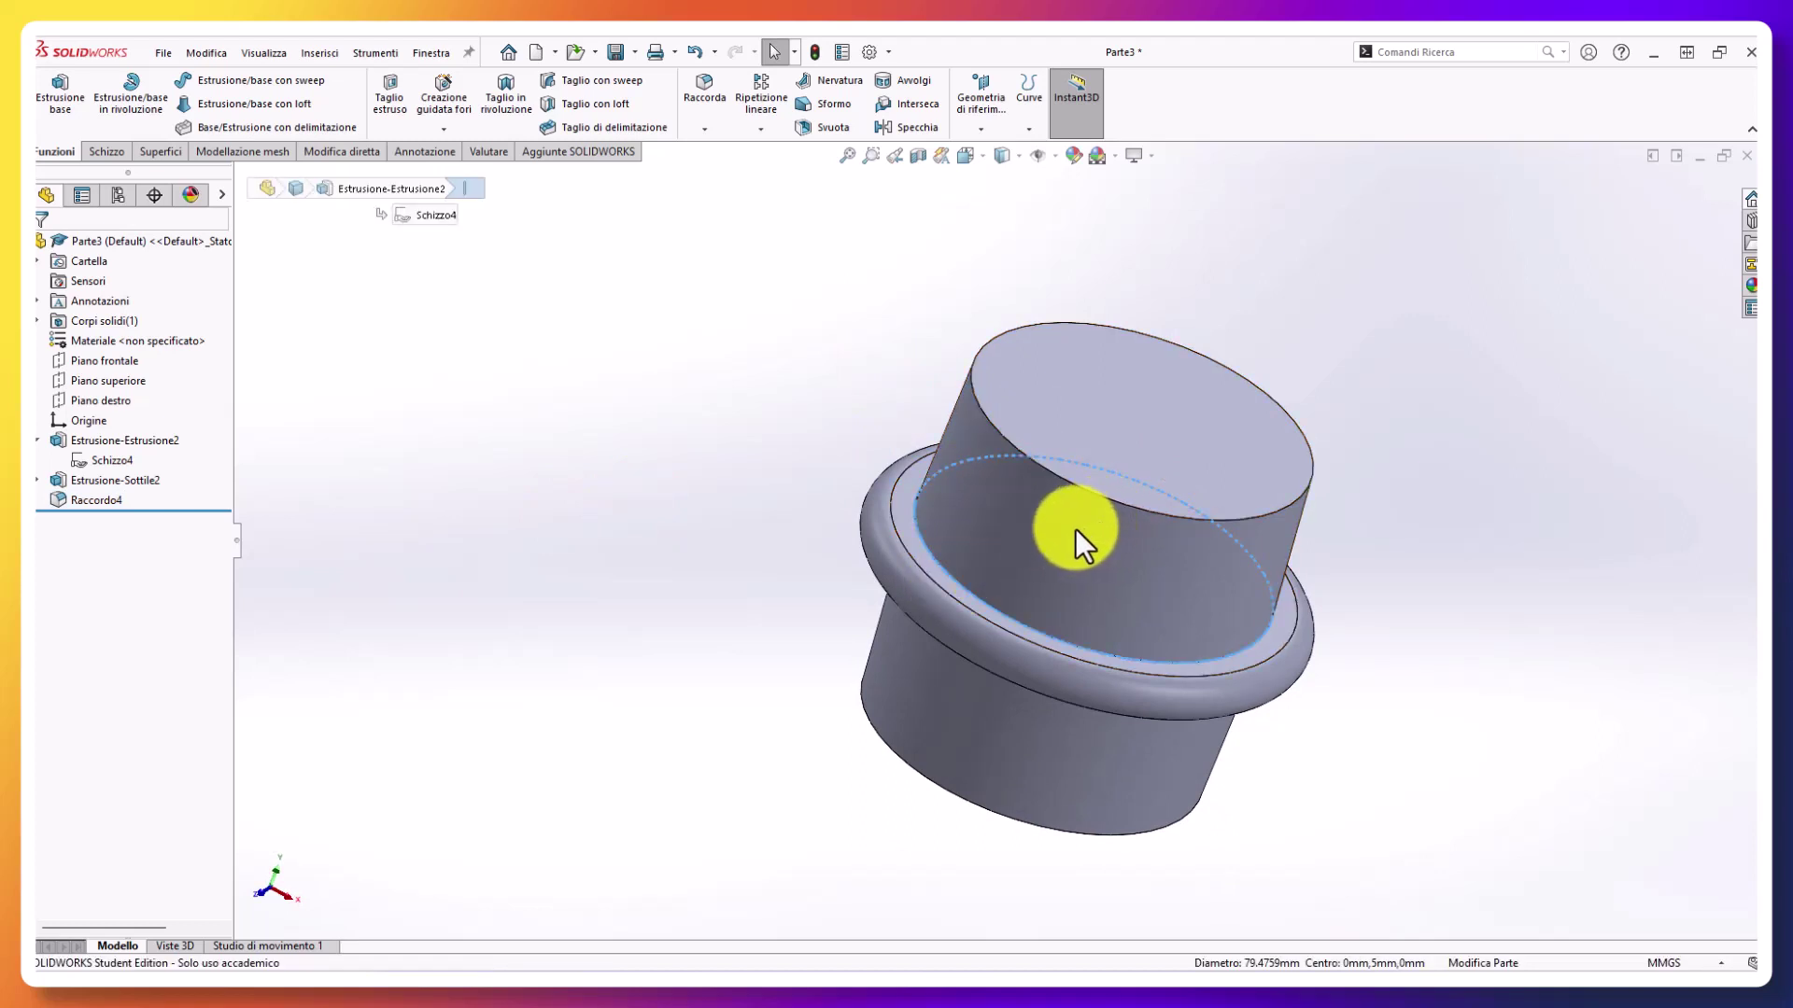
key("f")
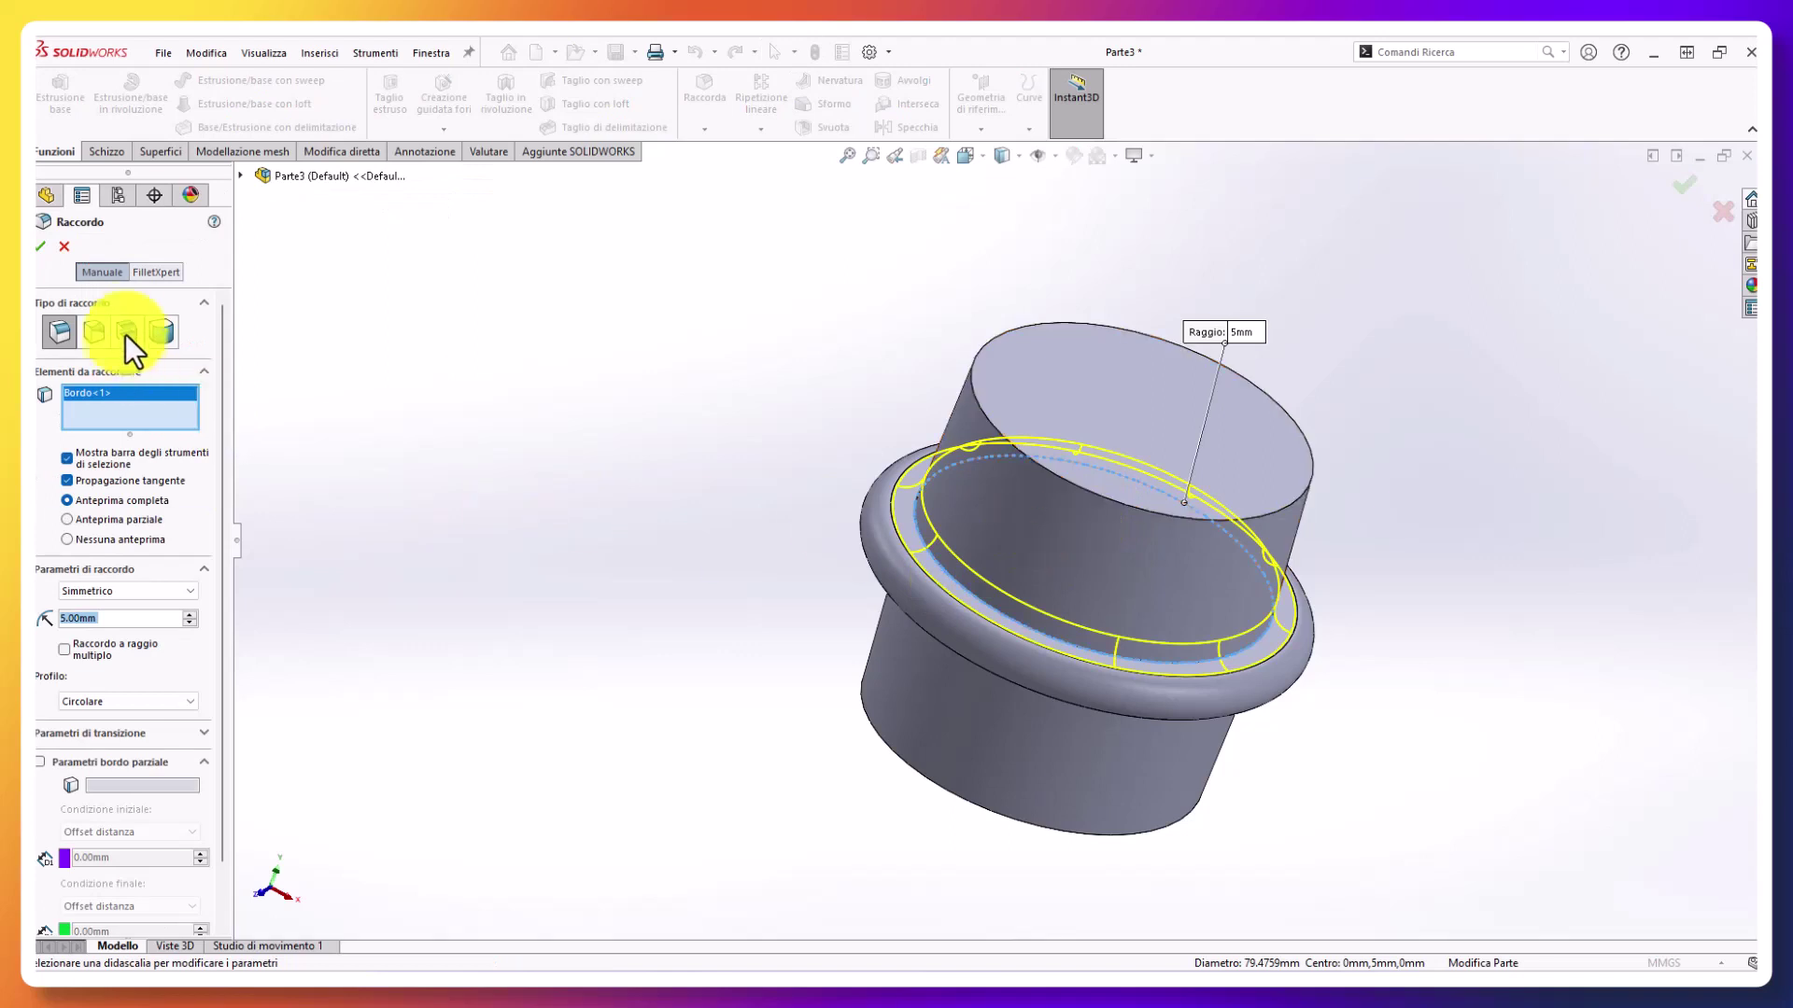
left_click(159, 334)
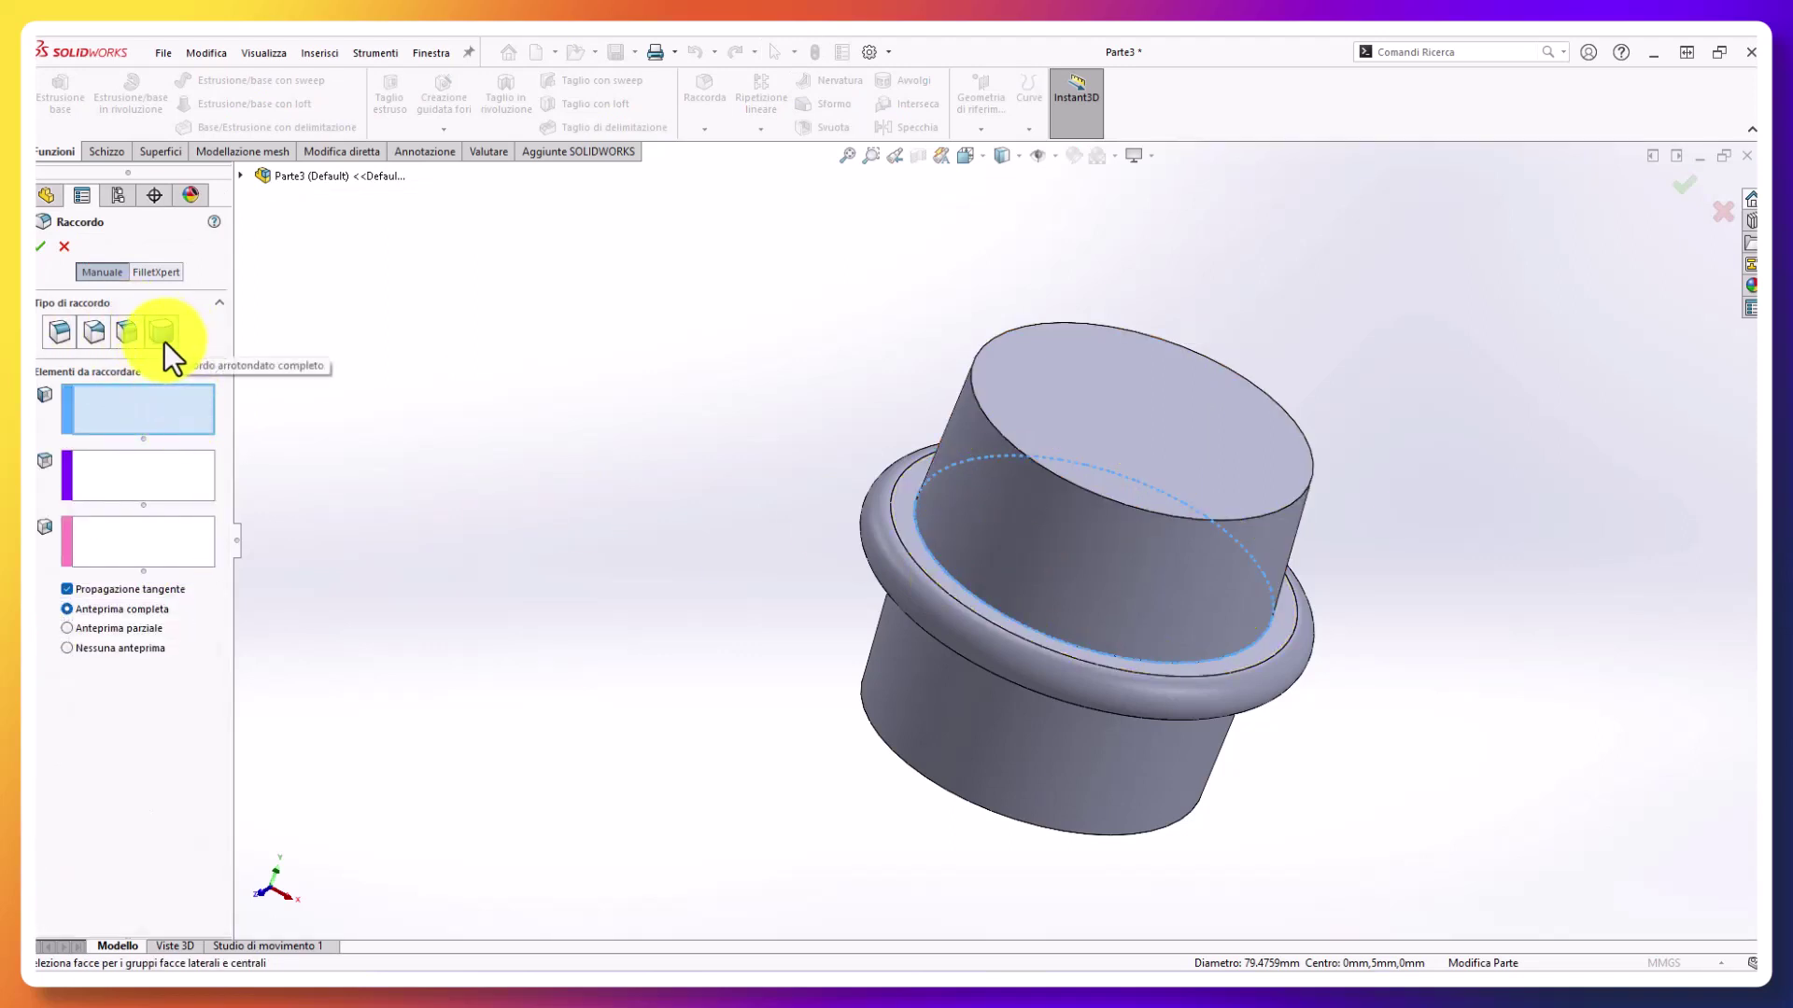
left_click(974, 510)
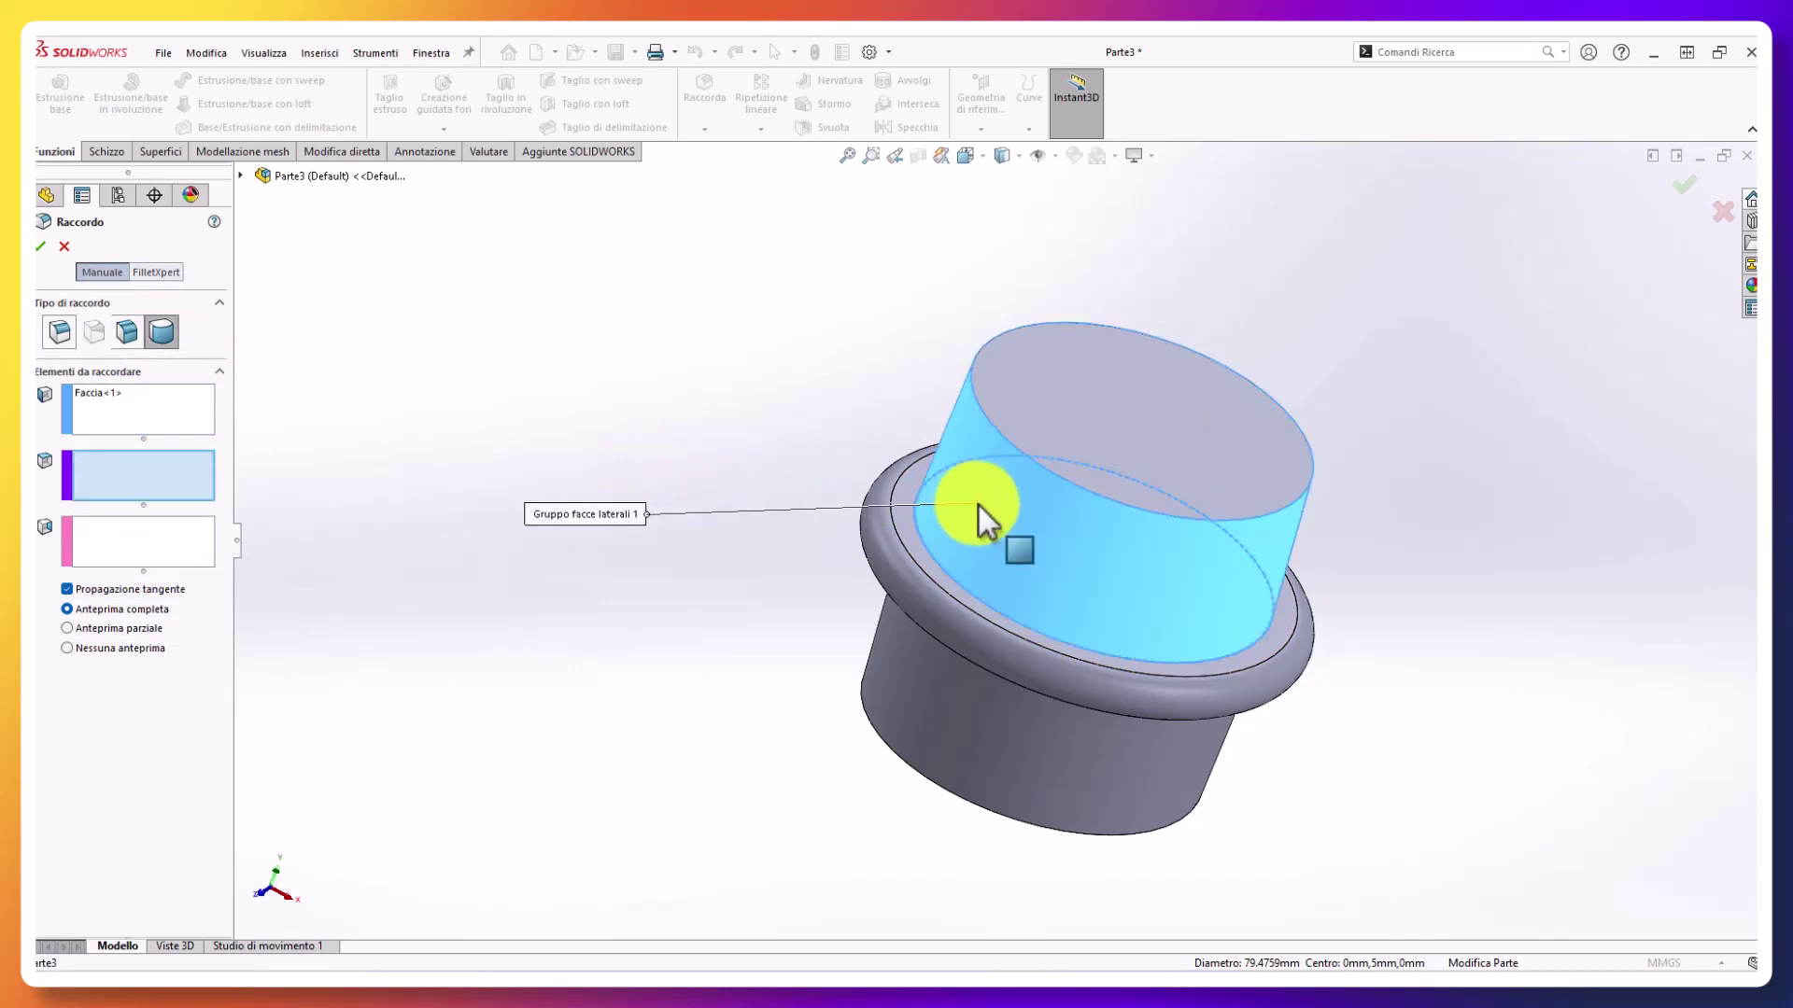
left_click(903, 552)
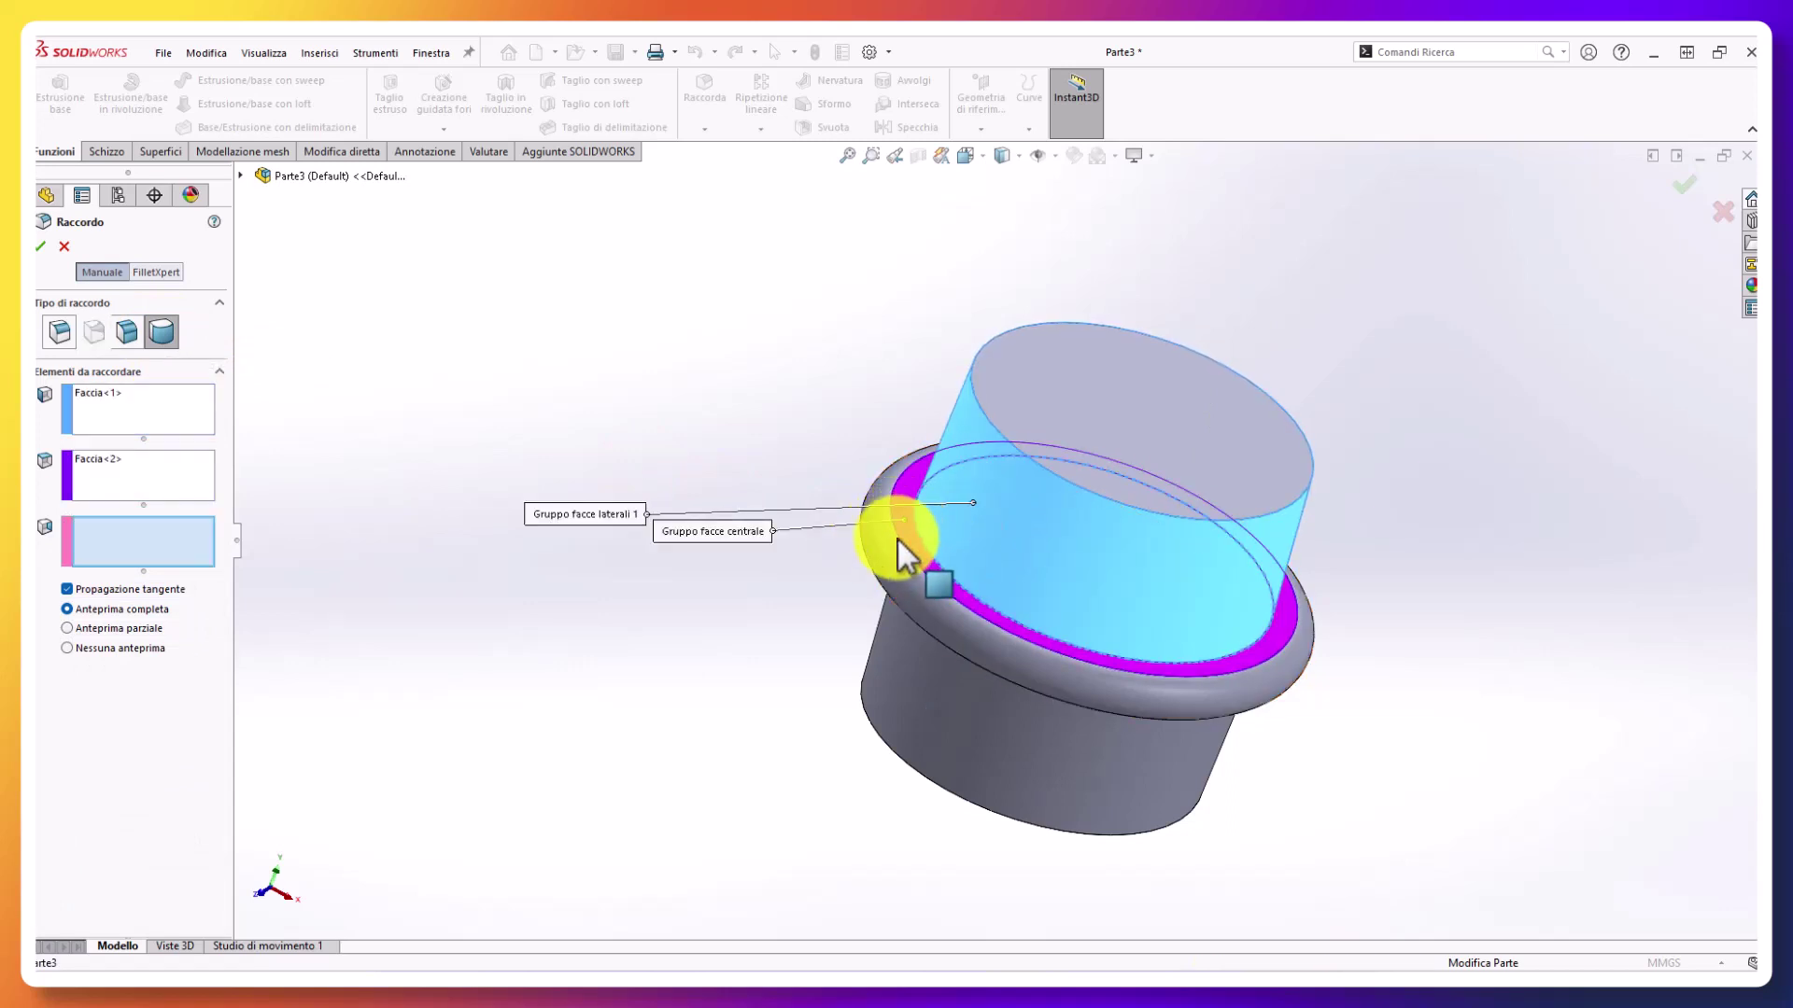
left_click(895, 546)
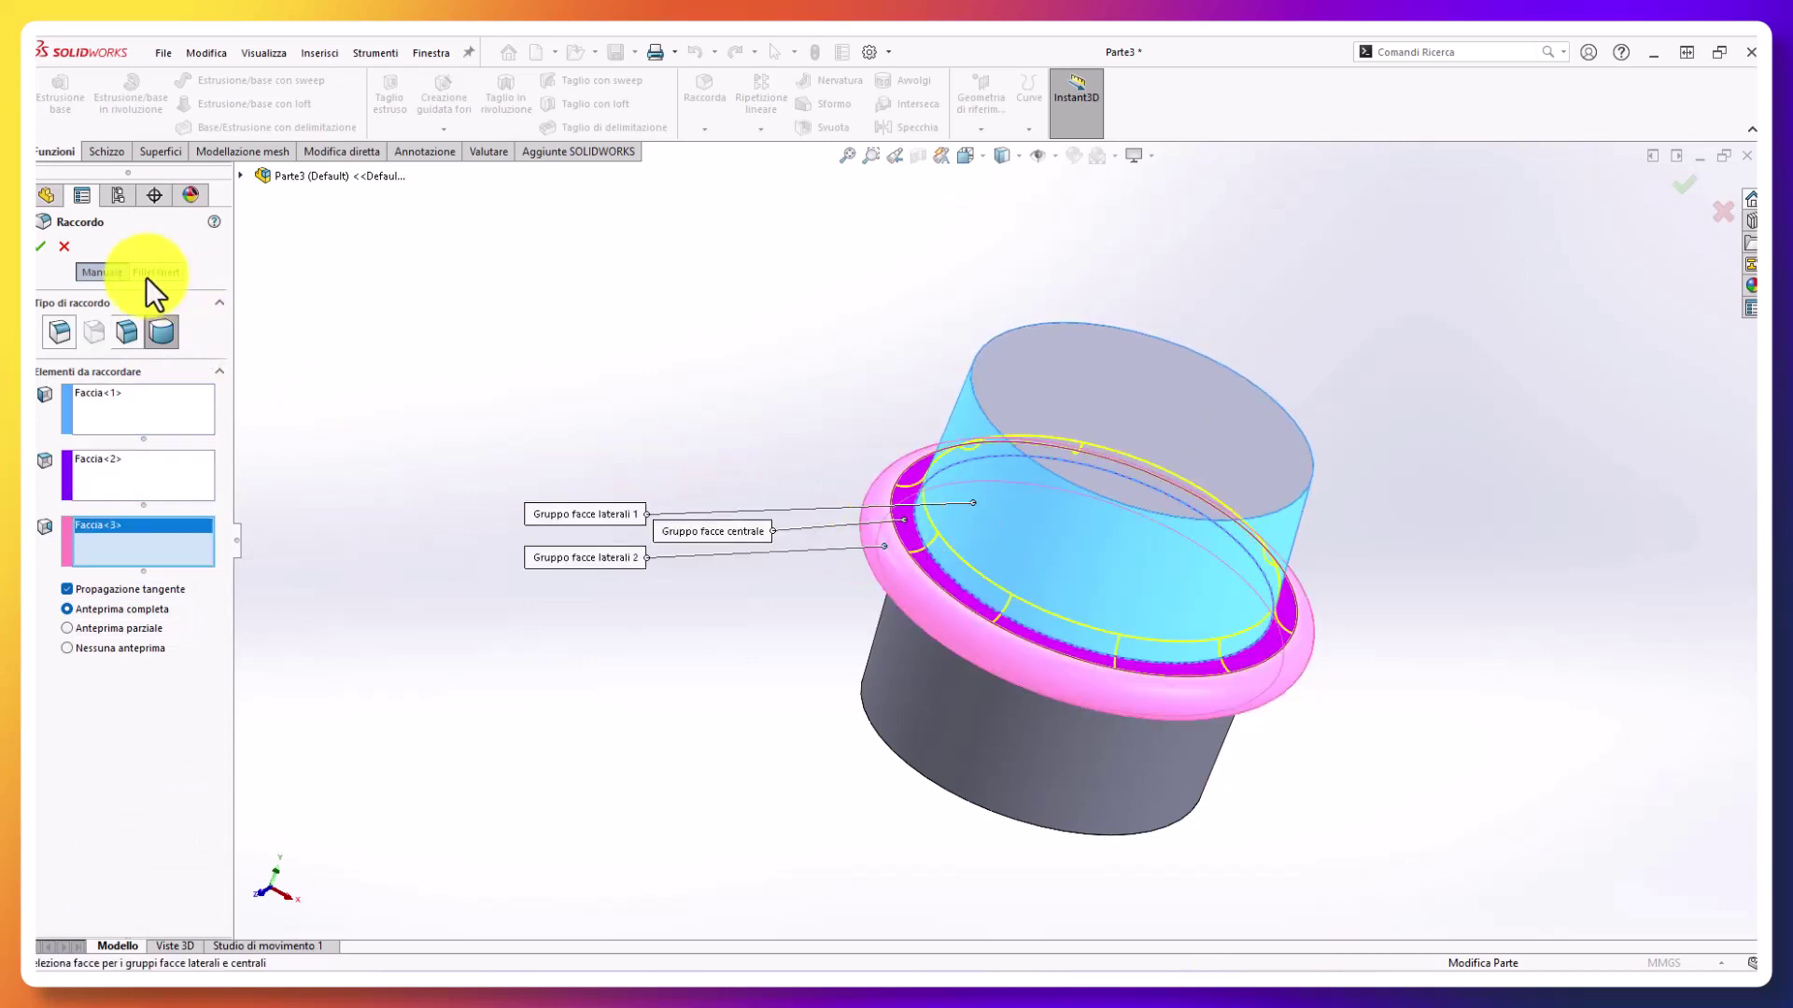
left_click(40, 248)
mouse_move(601, 586)
middle_mouse_down()
mouse_move(508, 260)
mouse_move(743, 378)
middle_mouse_up()
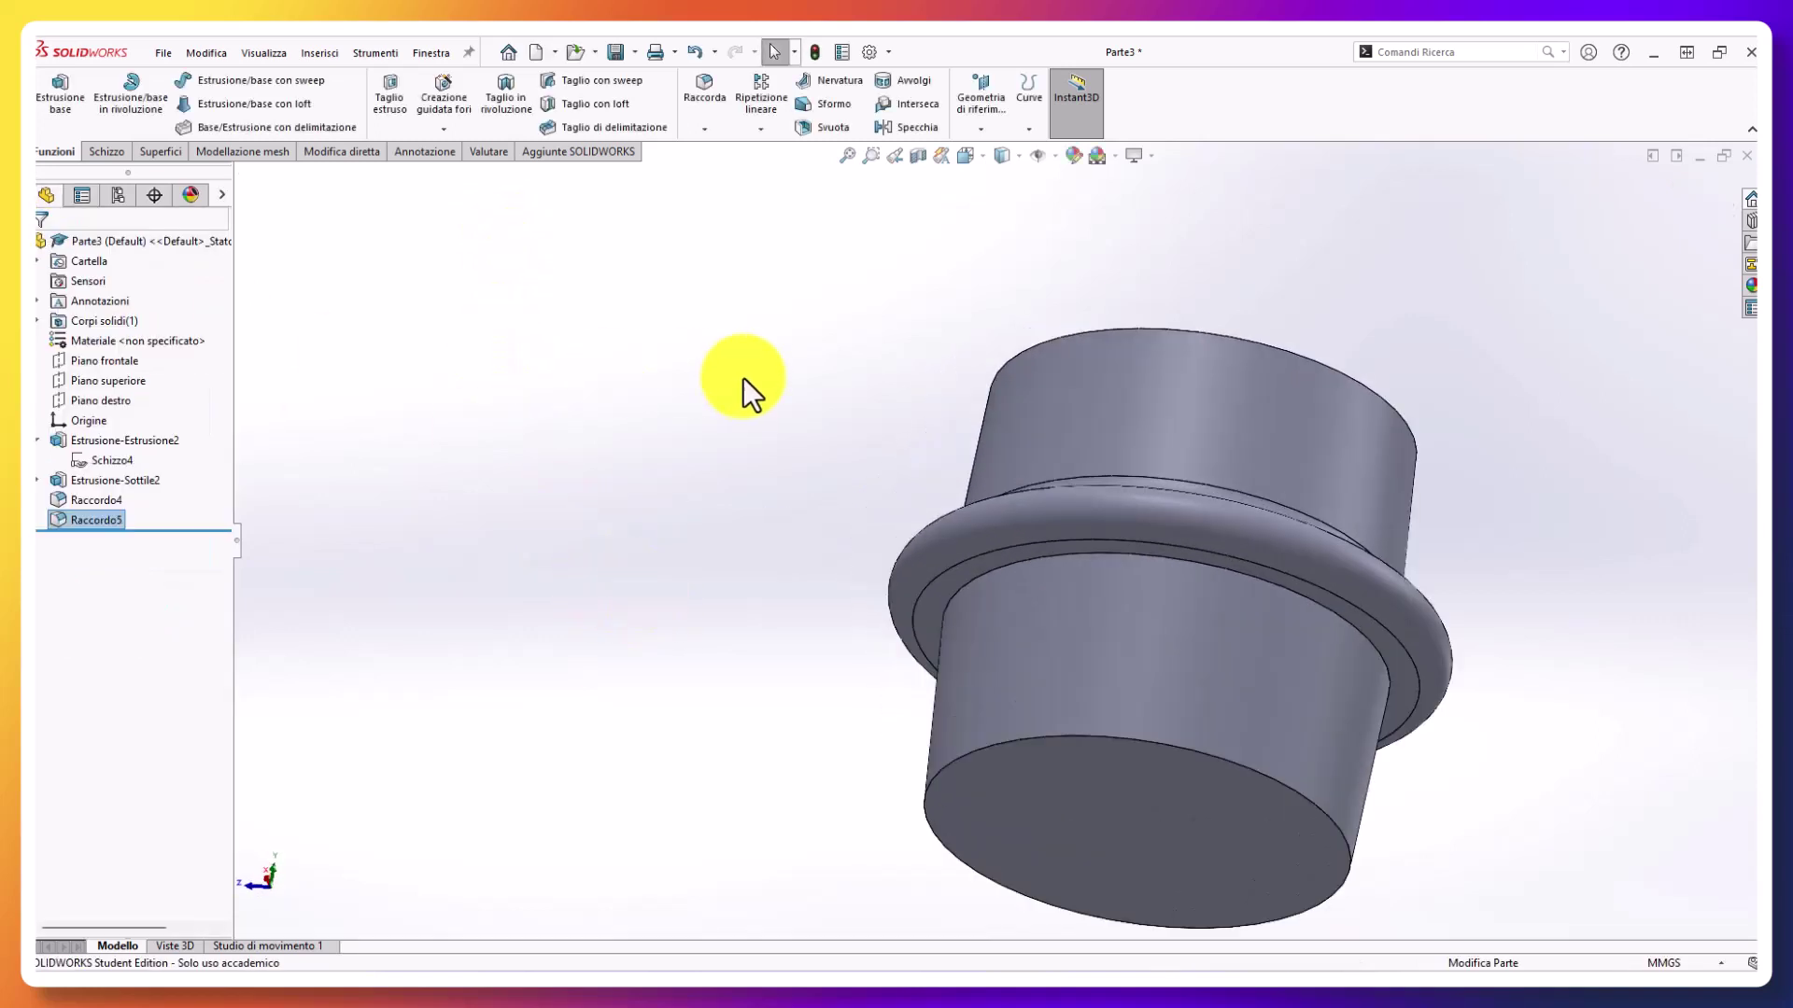
Step: Full-round fillet the lower junction across the cylinder wall, flange underside ring and rounded rim
left_click(1045, 556)
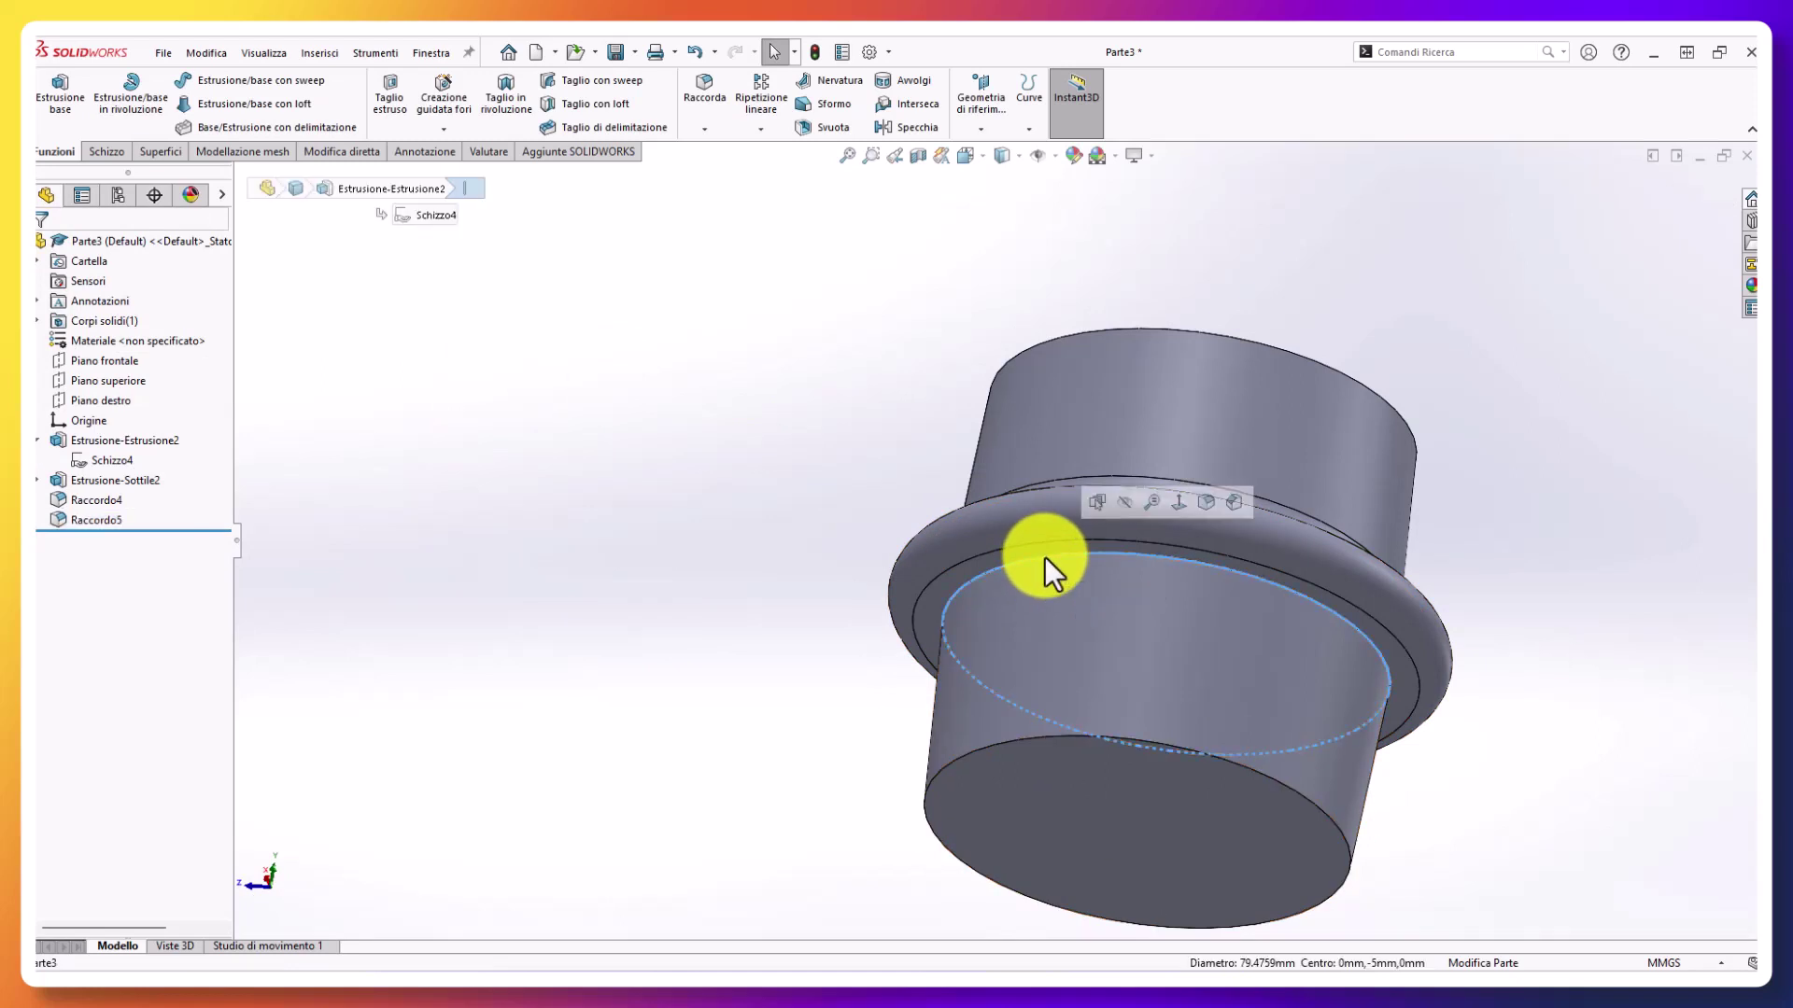
left_click(1212, 498)
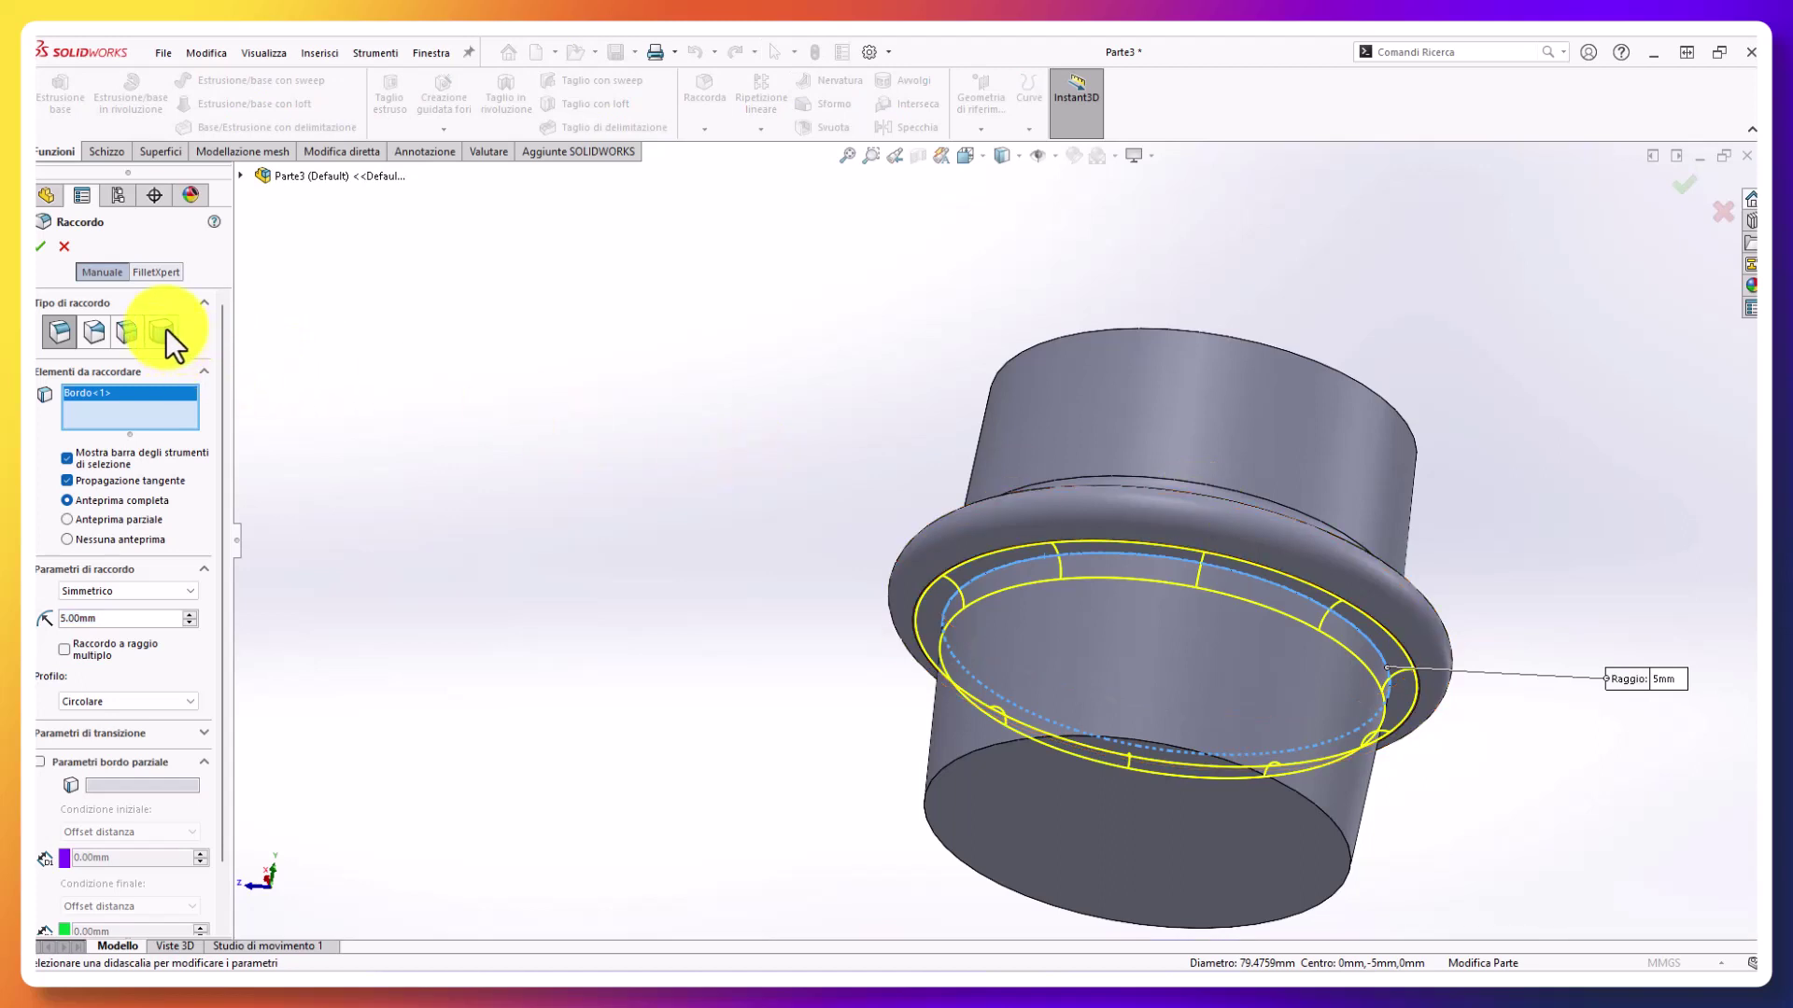
left_click(163, 330)
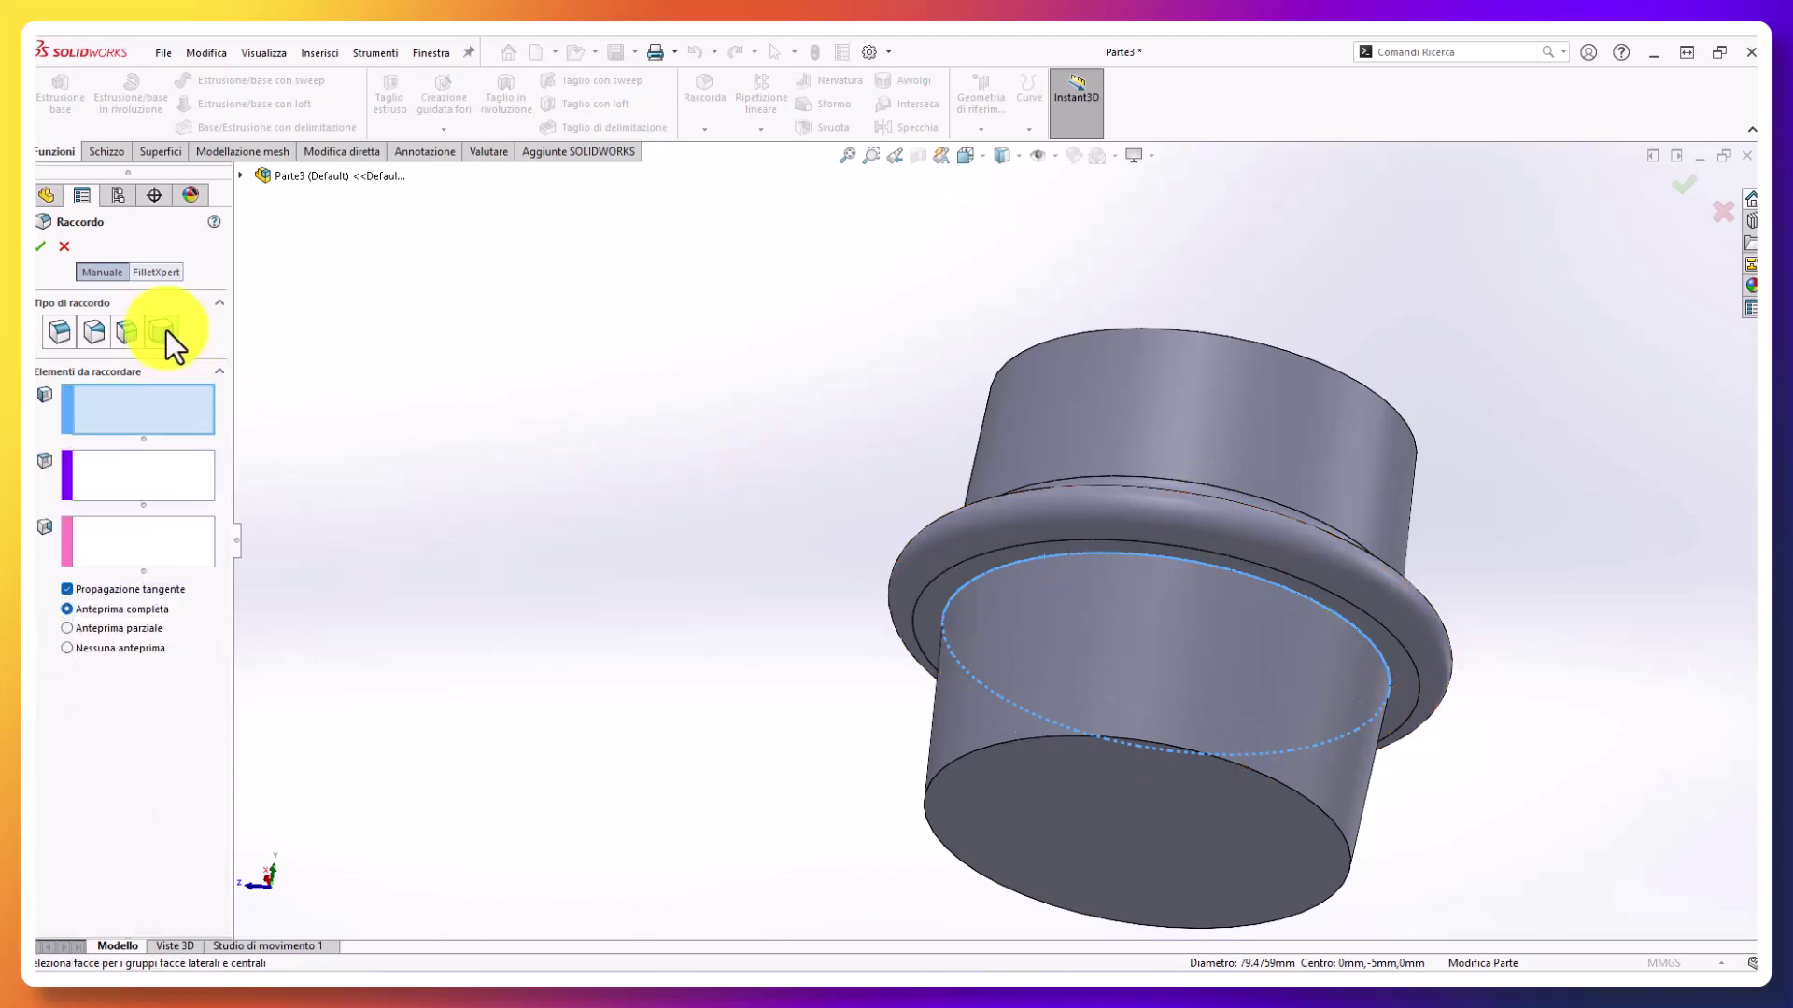
left_click(1071, 616)
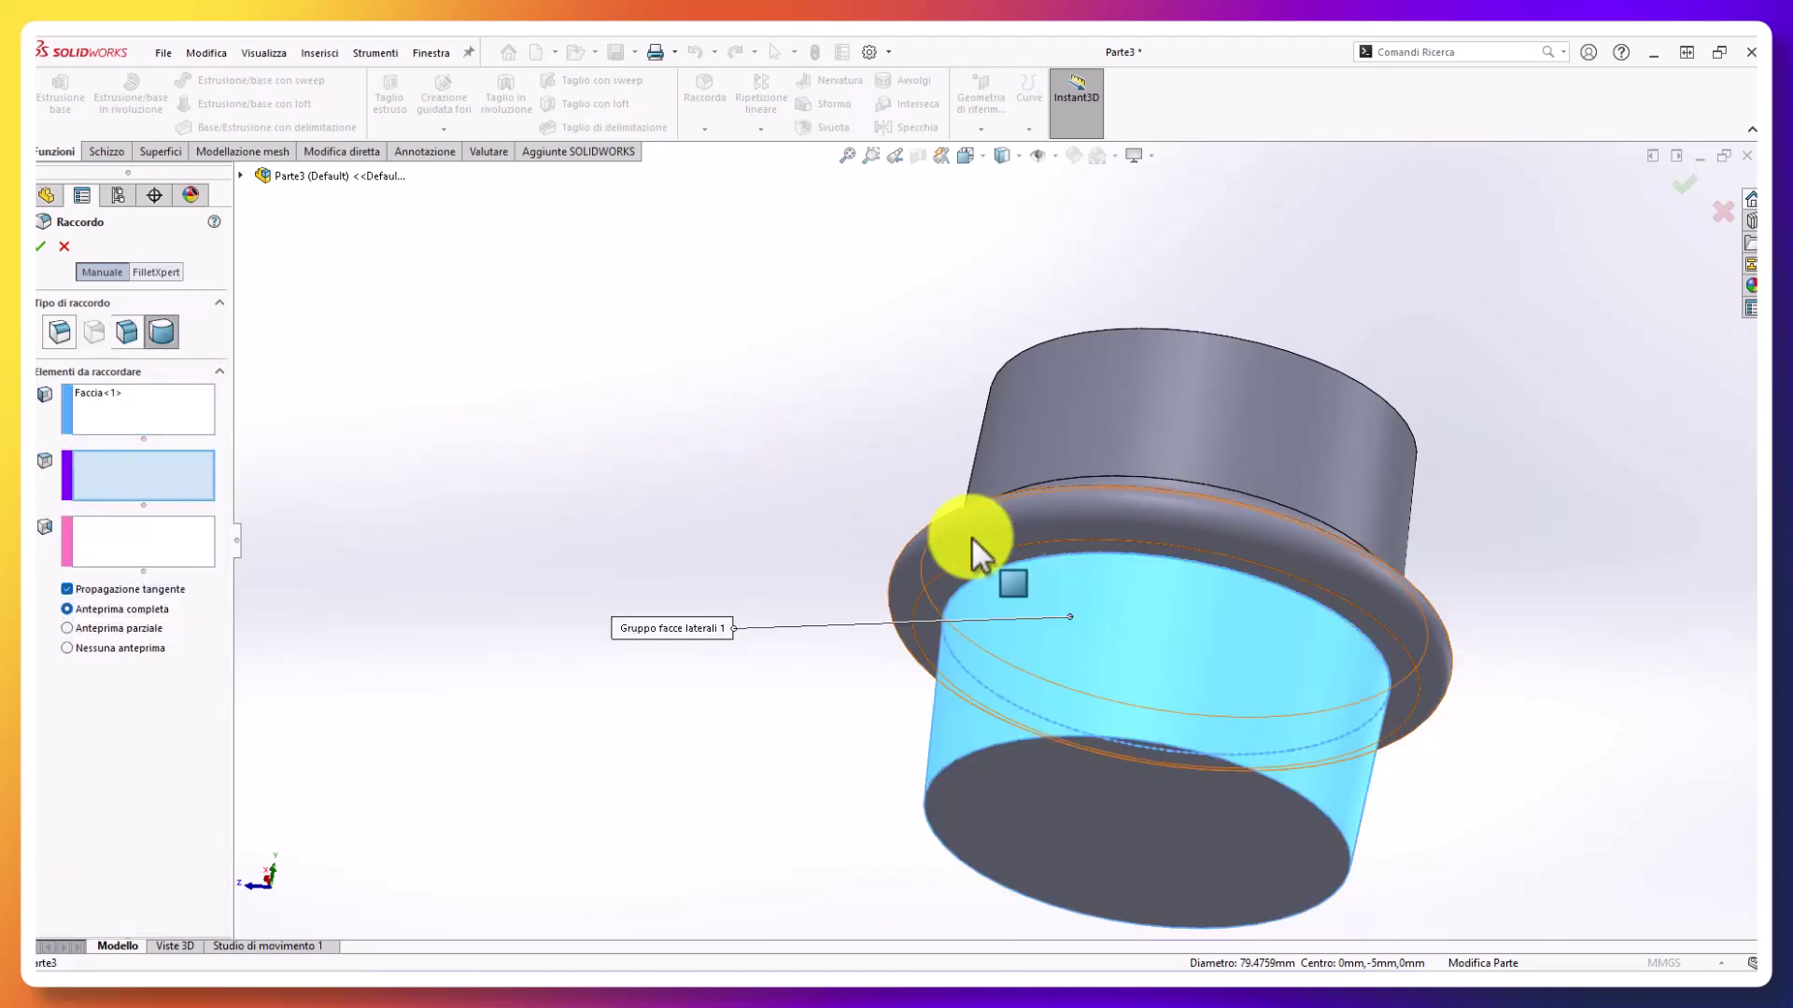
left_click(989, 559)
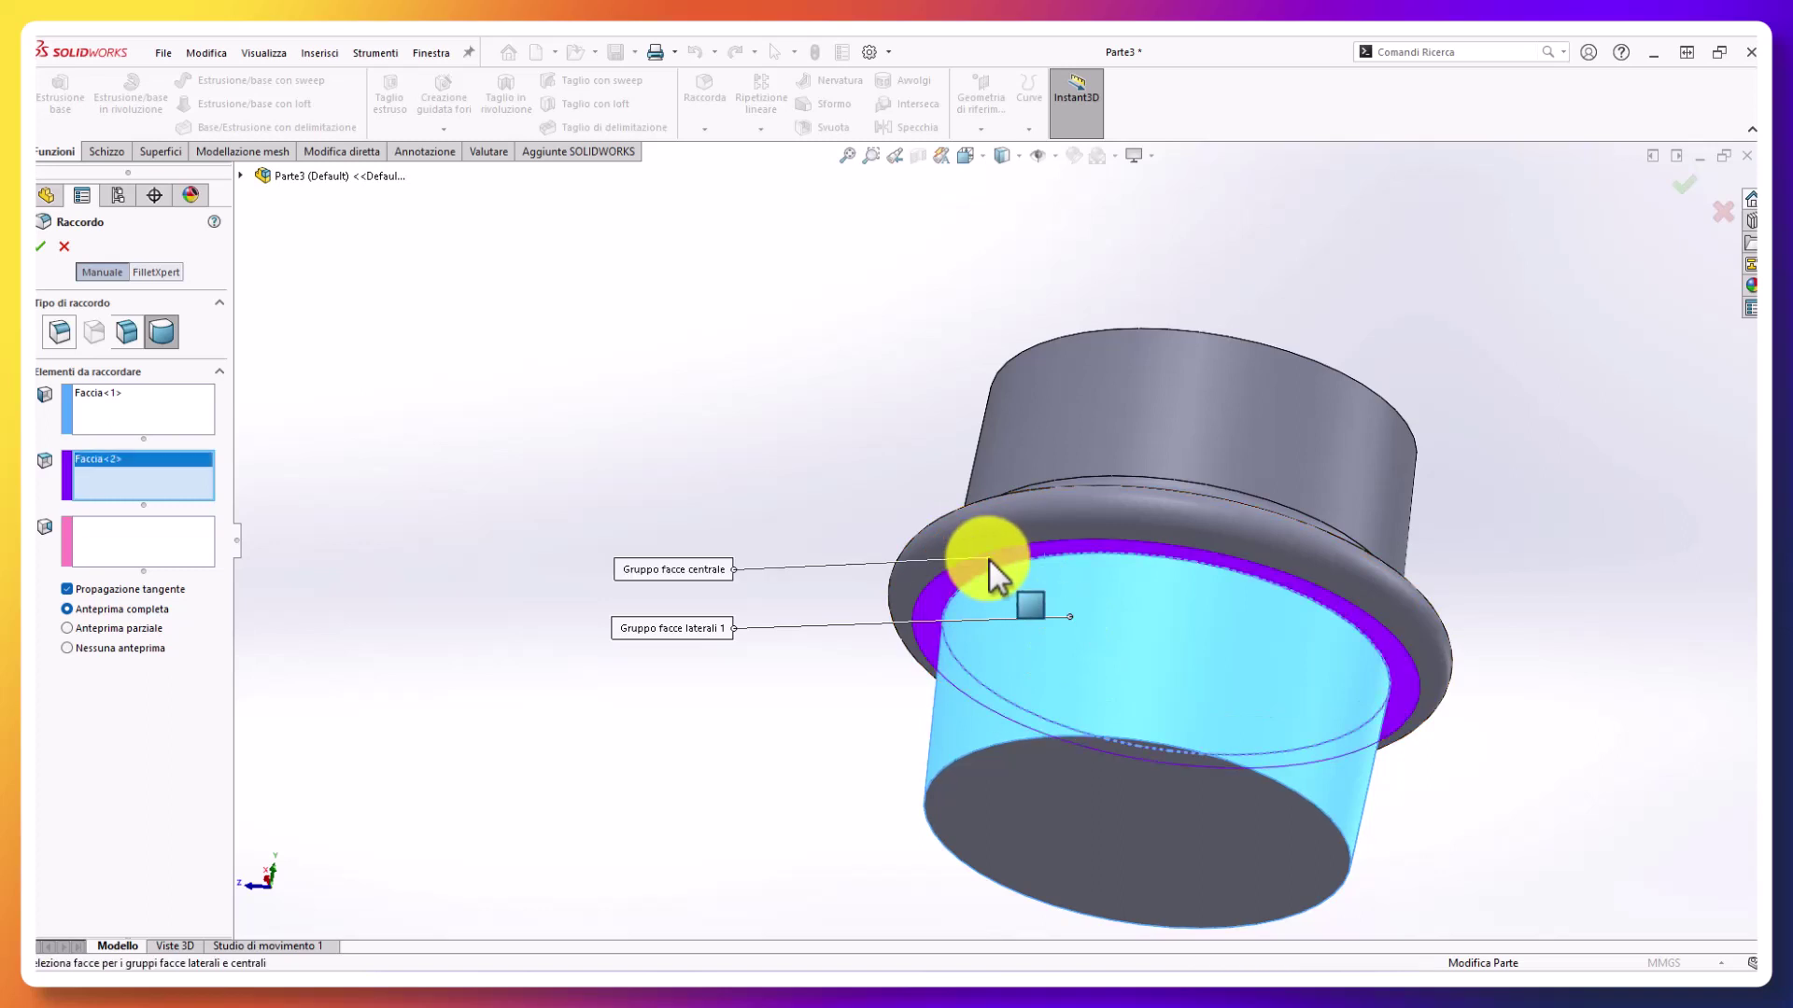
left_click(984, 535)
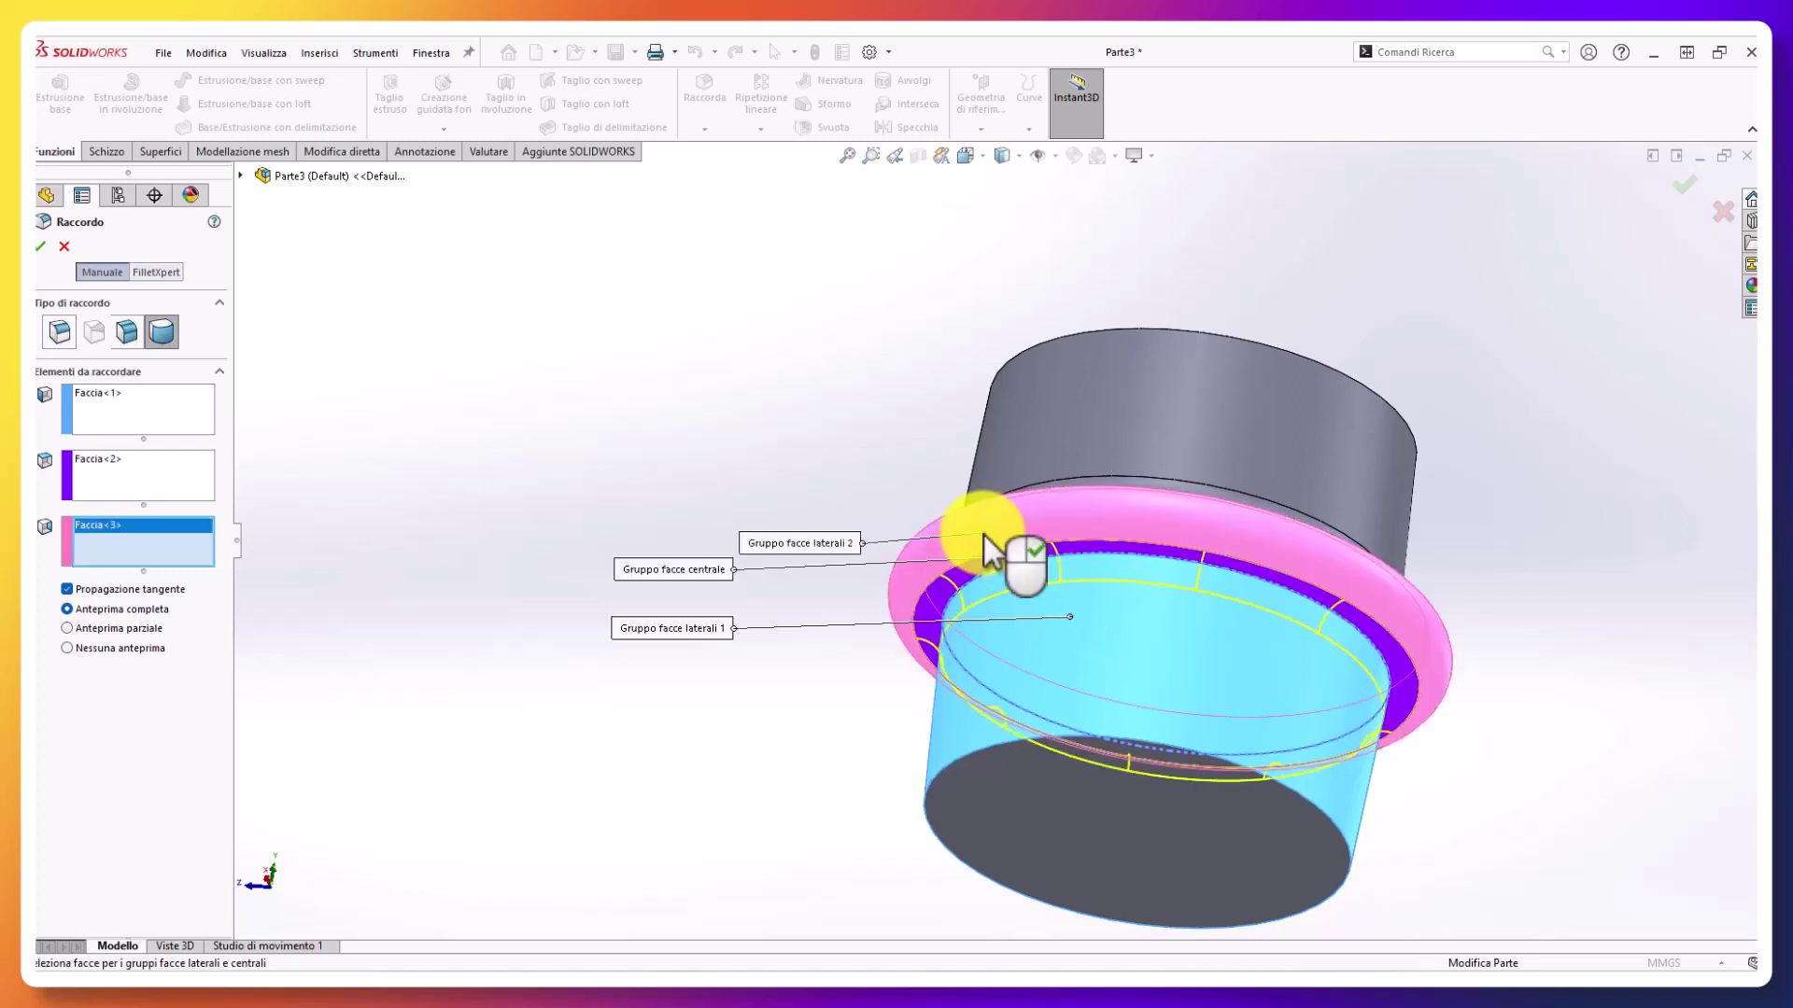
right_click(983, 536)
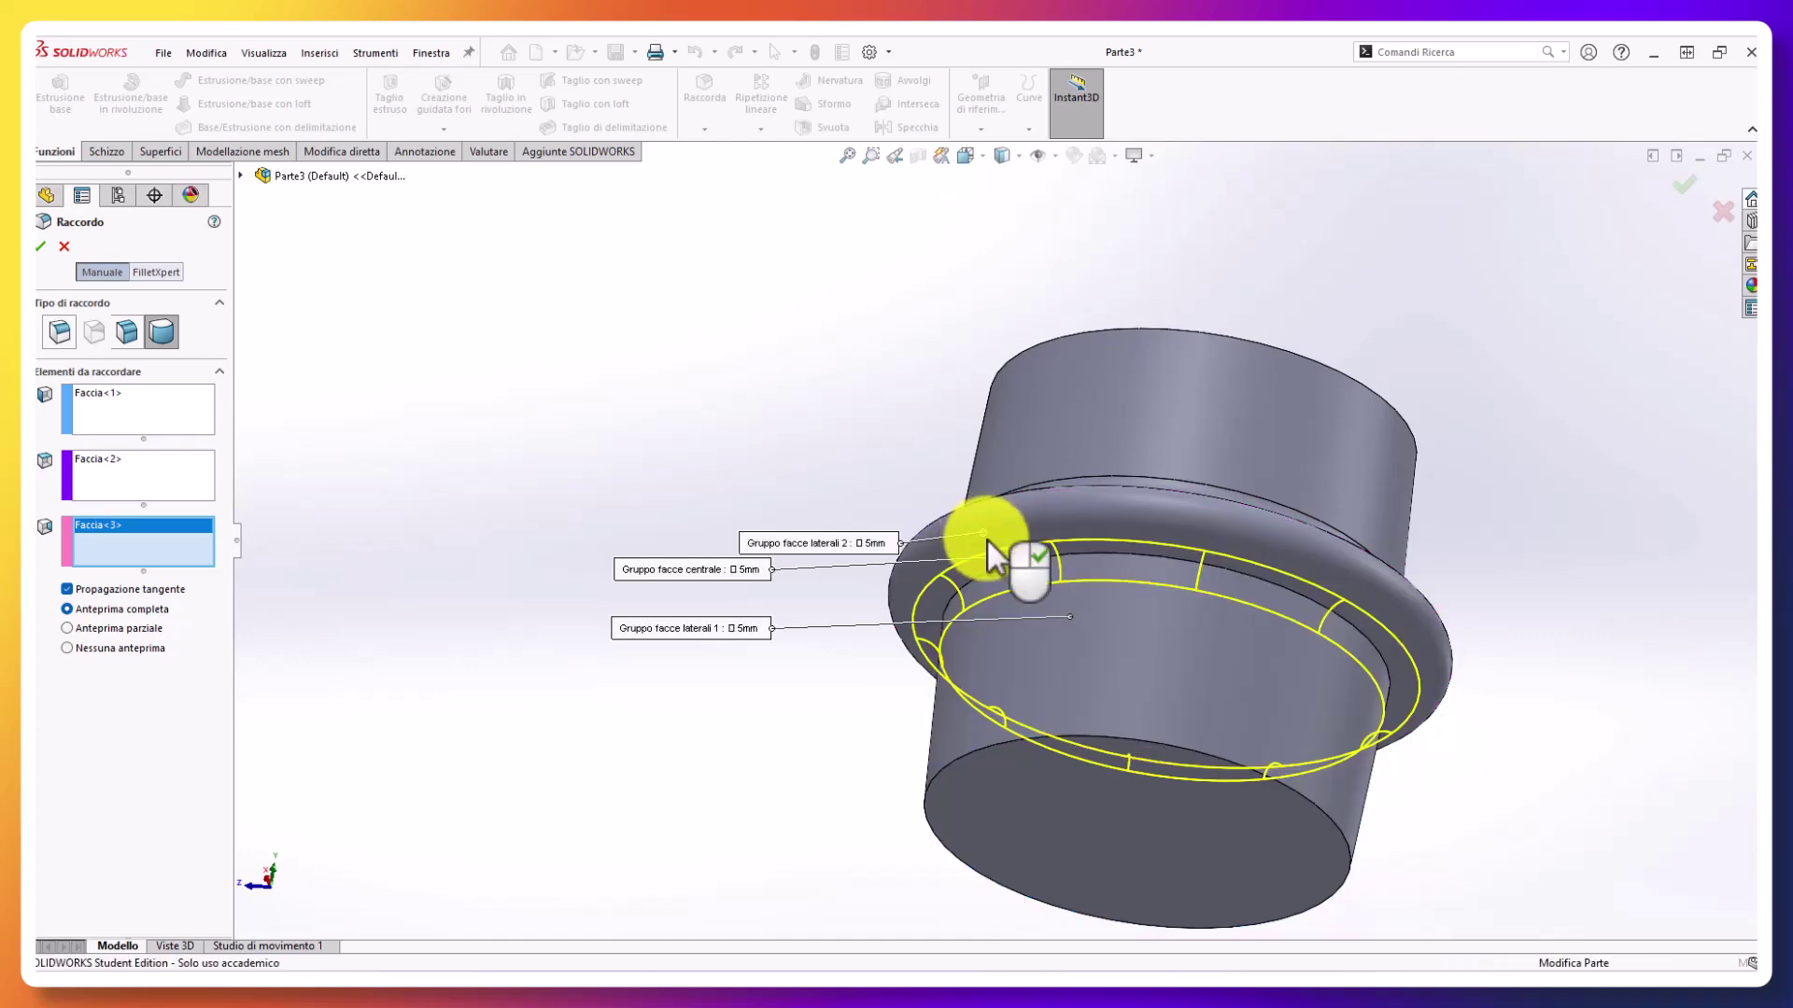
mouse_move(758, 550)
middle_mouse_down()
mouse_move(720, 536)
mouse_move(1429, 563)
mouse_move(1160, 585)
mouse_move(1112, 556)
mouse_move(1193, 476)
mouse_move(1222, 780)
mouse_move(1616, 644)
mouse_move(1173, 648)
mouse_move(980, 467)
mouse_move(834, 286)
mouse_move(1124, 556)
mouse_move(1260, 536)
mouse_move(1204, 772)
mouse_move(1484, 643)
middle_mouse_up()
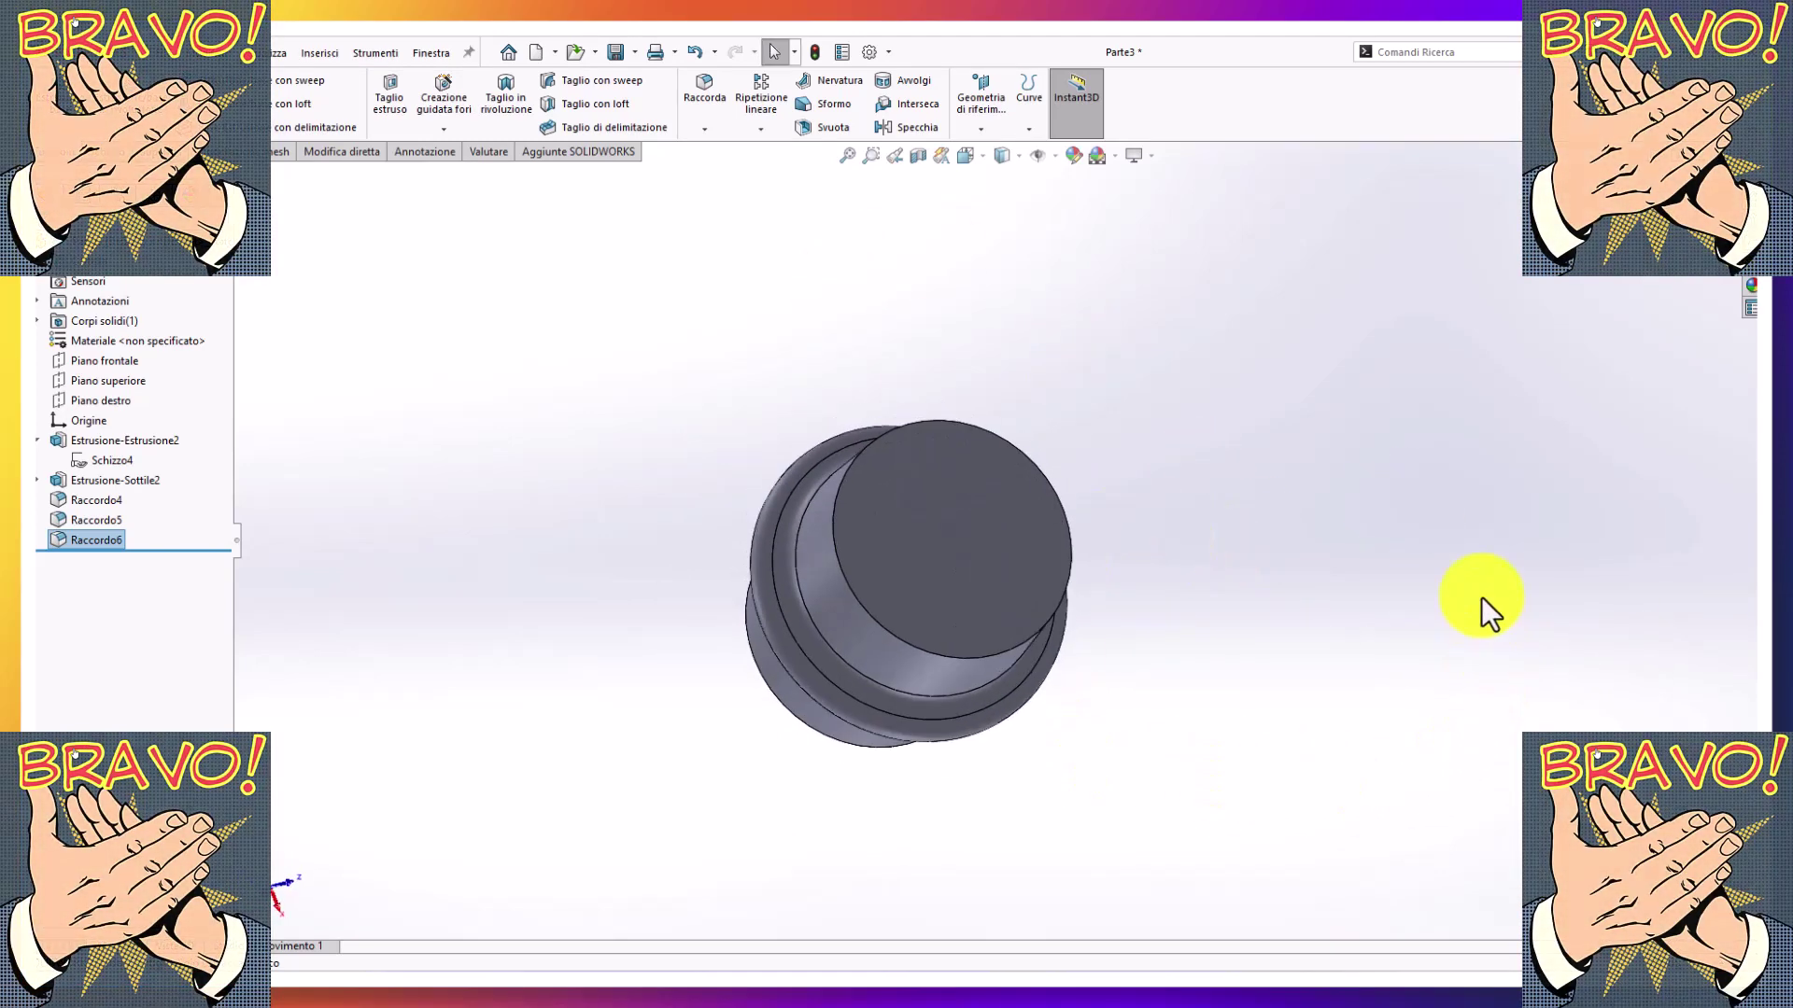
mouse_move(860, 744)
middle_mouse_down()
mouse_move(1144, 577)
mouse_move(1161, 264)
mouse_move(1121, 240)
middle_mouse_up()
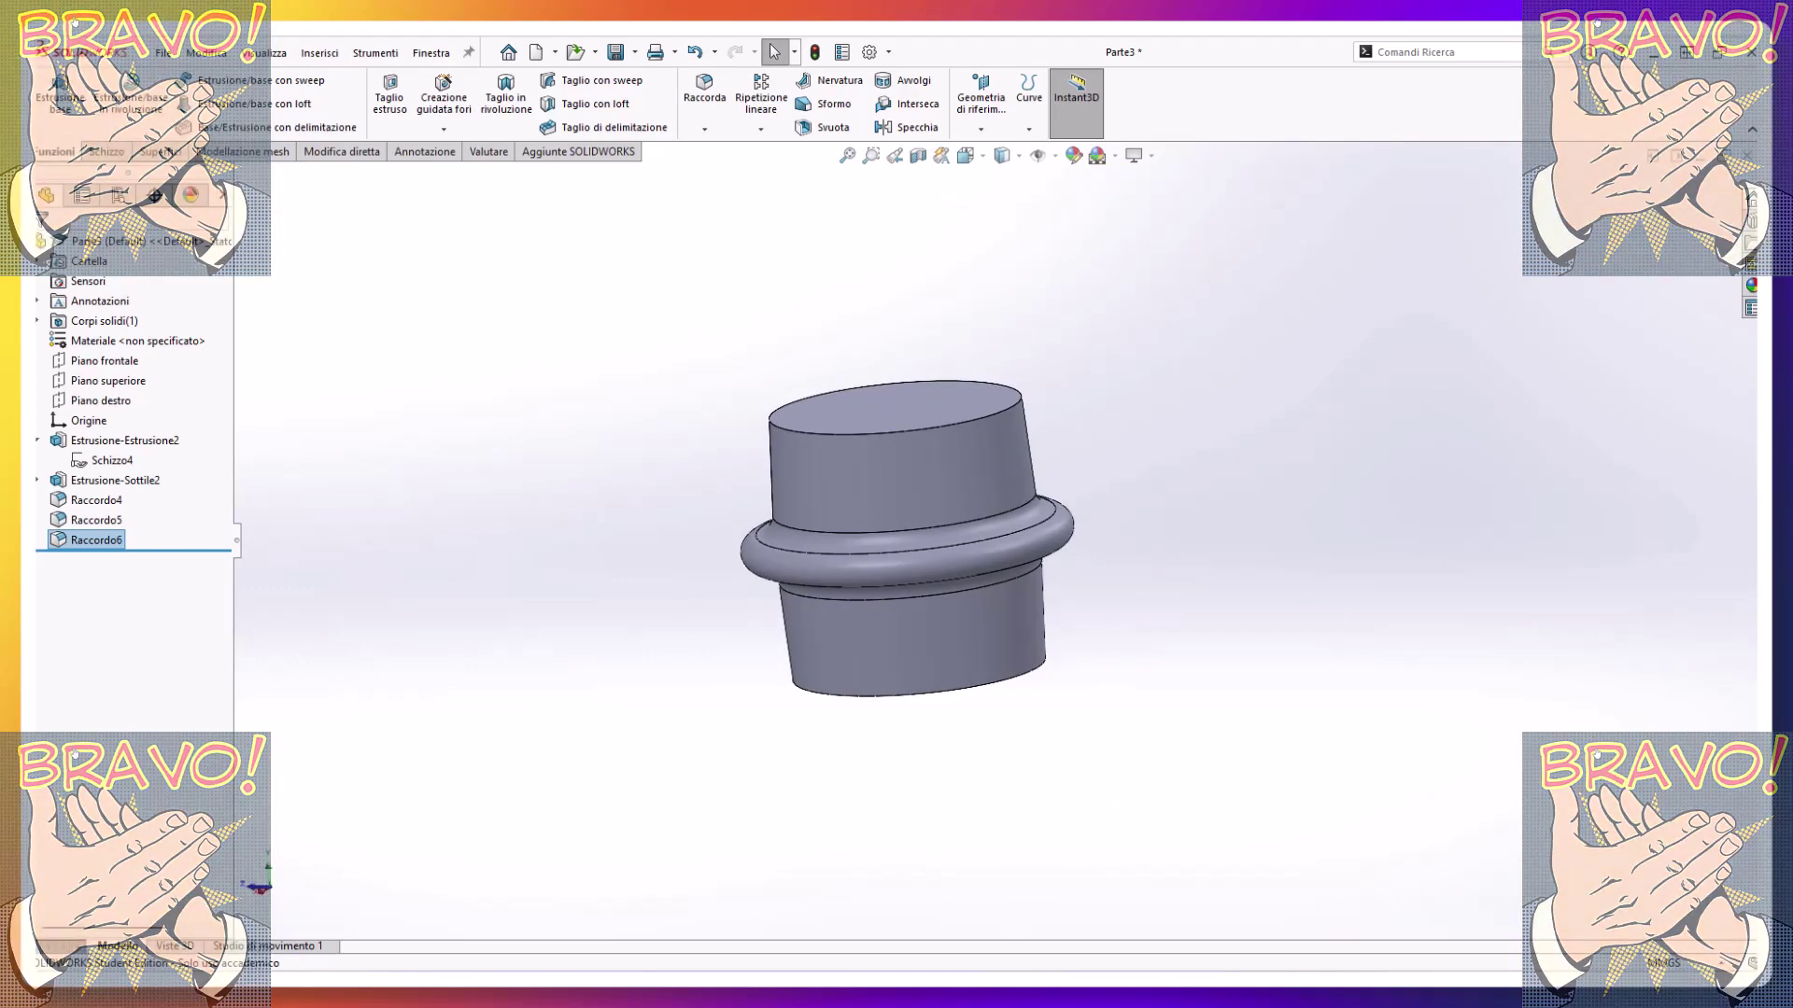